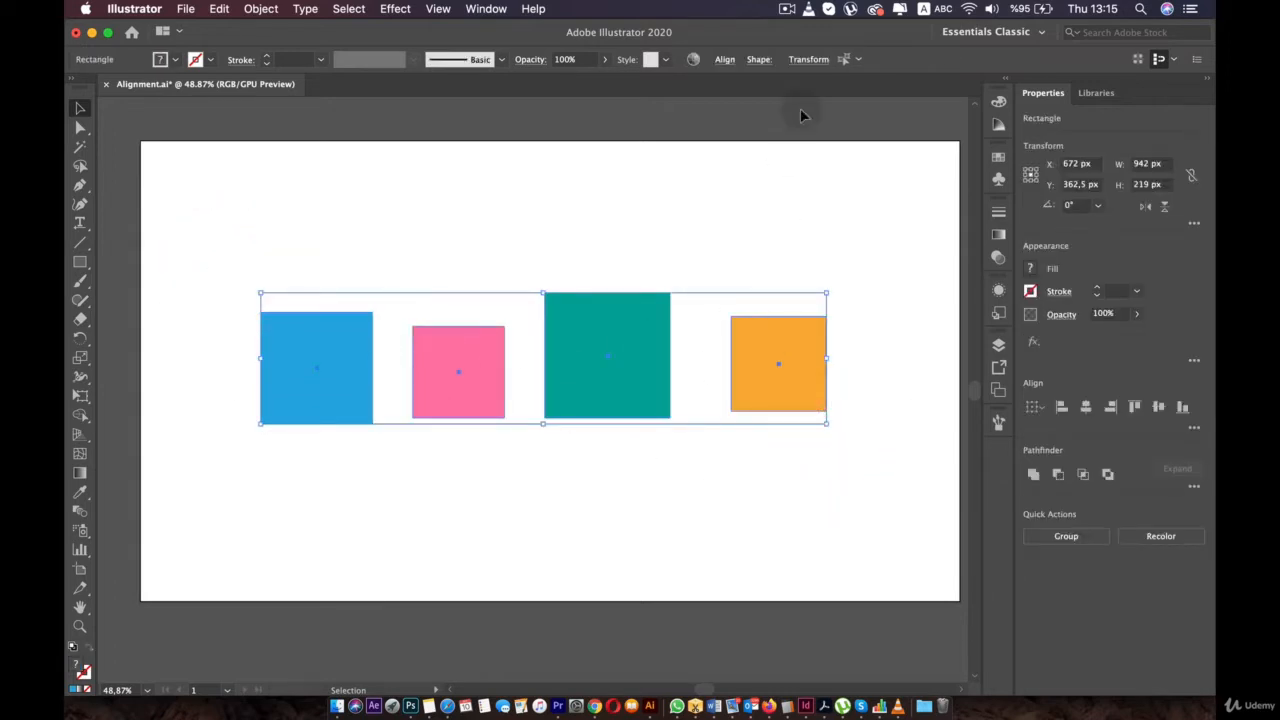
- Open the Align options from the Control bar for the four selected coloured squares
{"action": "left_click", "coordinate": [725, 60]}
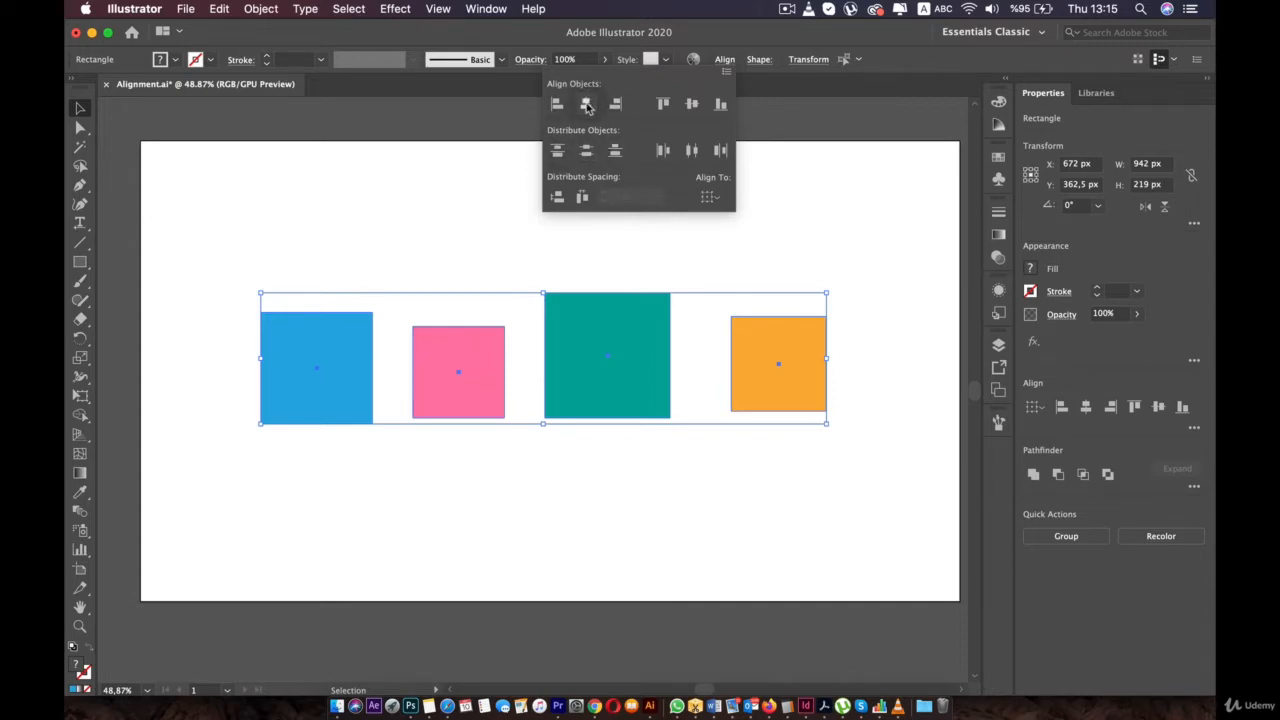
- Align the four squares top, then bottom, then centre them vertically, and distribute their centres horizontally
{"action": "left_click", "coordinate": [661, 103]}
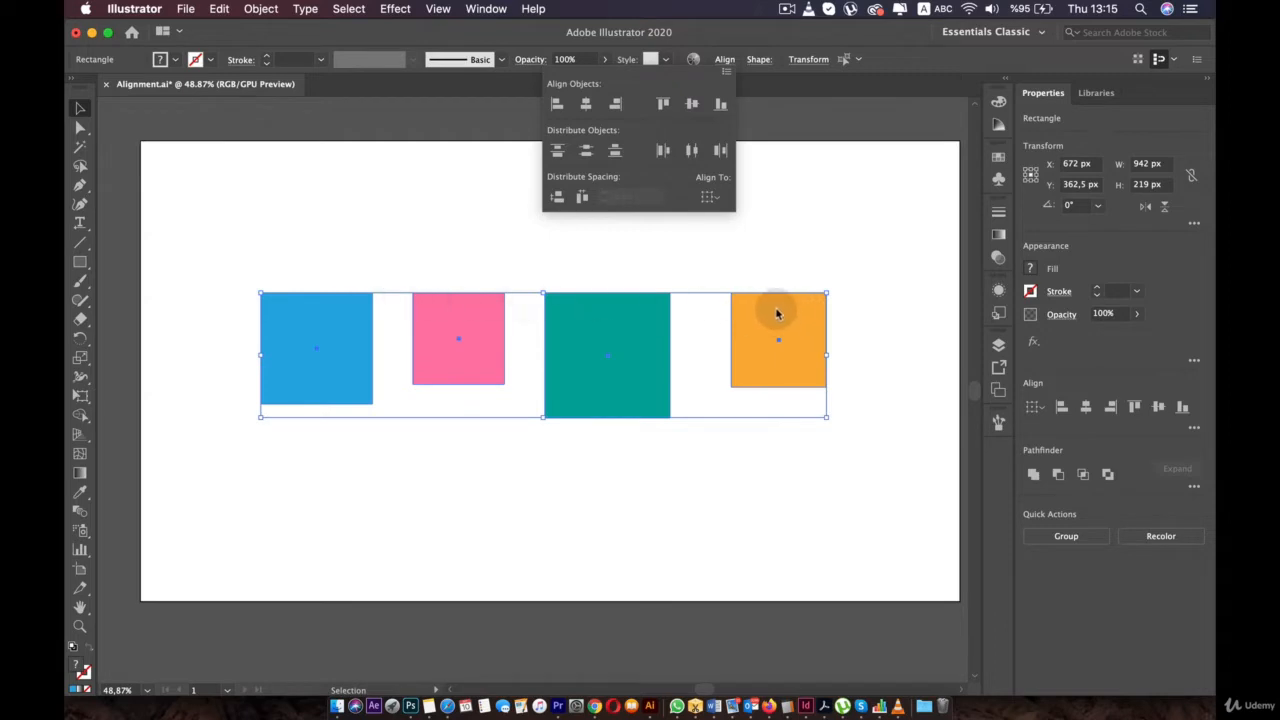
{"action": "left_click", "coordinate": [723, 105]}
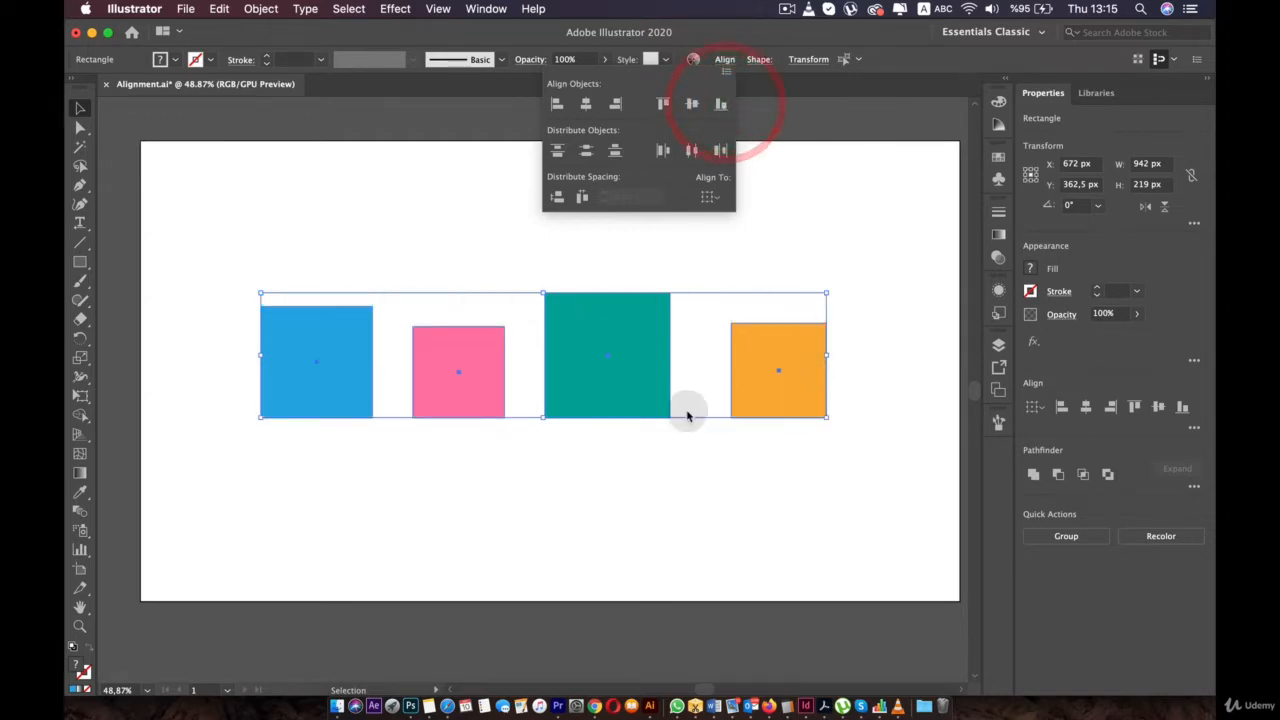
{"action": "left_click", "coordinate": [692, 106]}
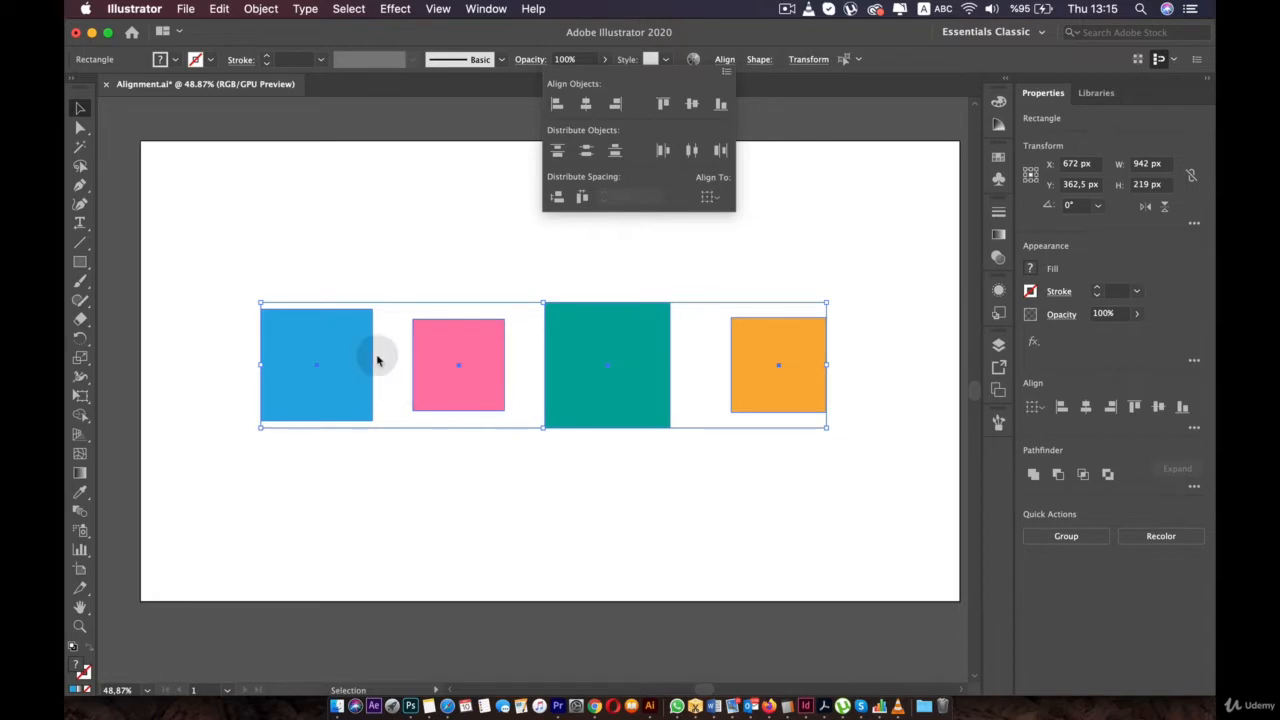
{"action": "left_click", "coordinate": [691, 151]}
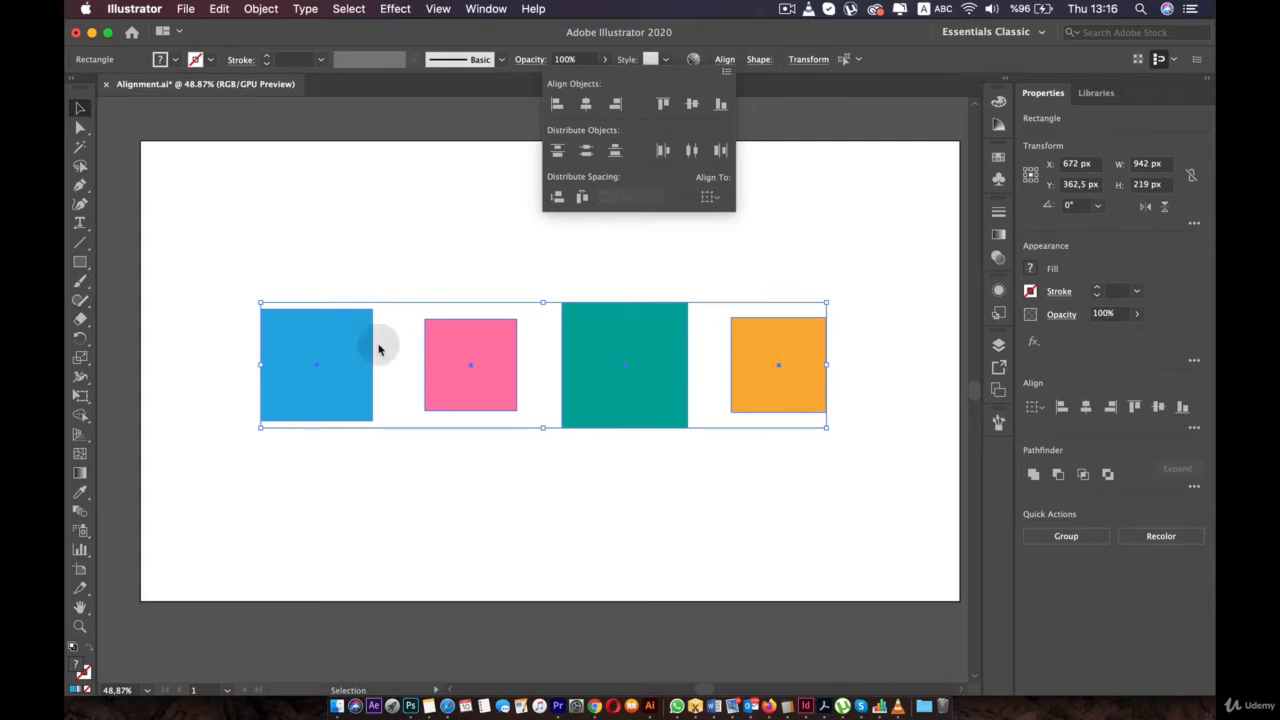
- Close the Align panel, try selecting squares individually, then marquee-select all four squares
{"action": "left_click", "coordinate": [630, 340]}
{"action": "left_click", "coordinate": [683, 268]}
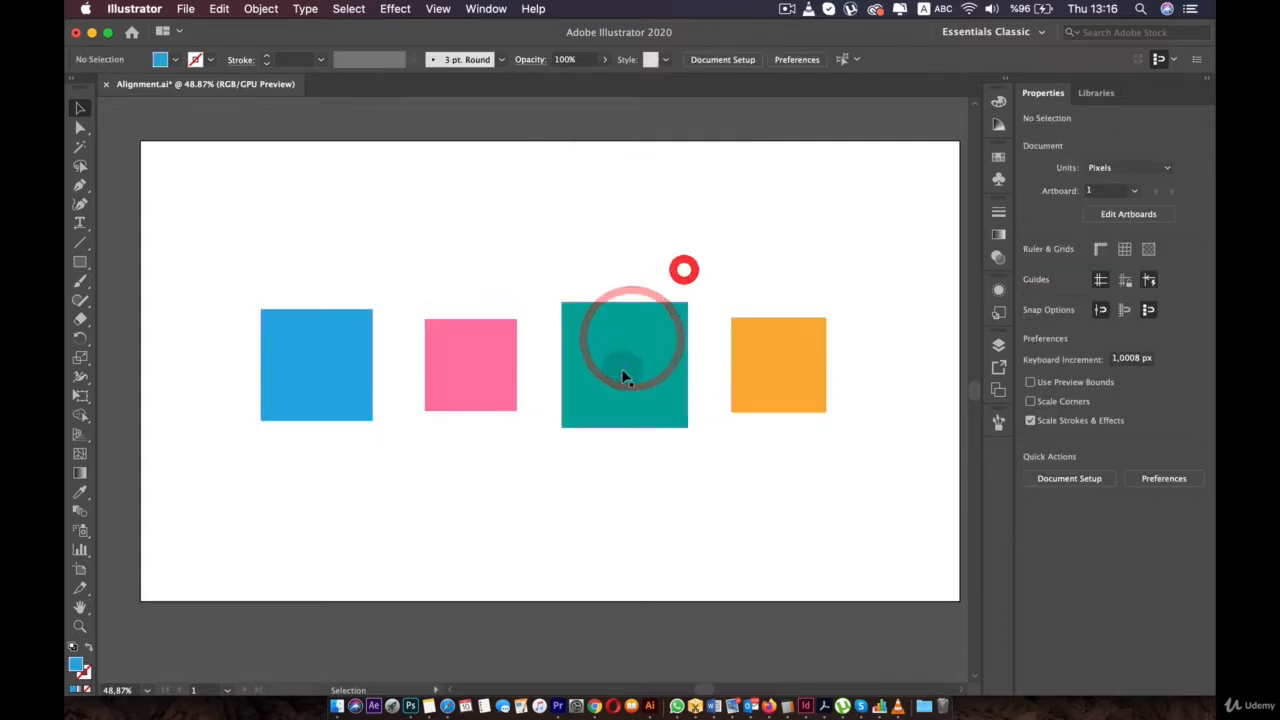
{"action": "left_click", "coordinate": [623, 370]}
{"action": "left_click", "coordinate": [760, 375]}
{"action": "left_click", "coordinate": [586, 368]}
{"action": "left_click", "coordinate": [443, 366]}
{"action": "left_click", "coordinate": [343, 363]}
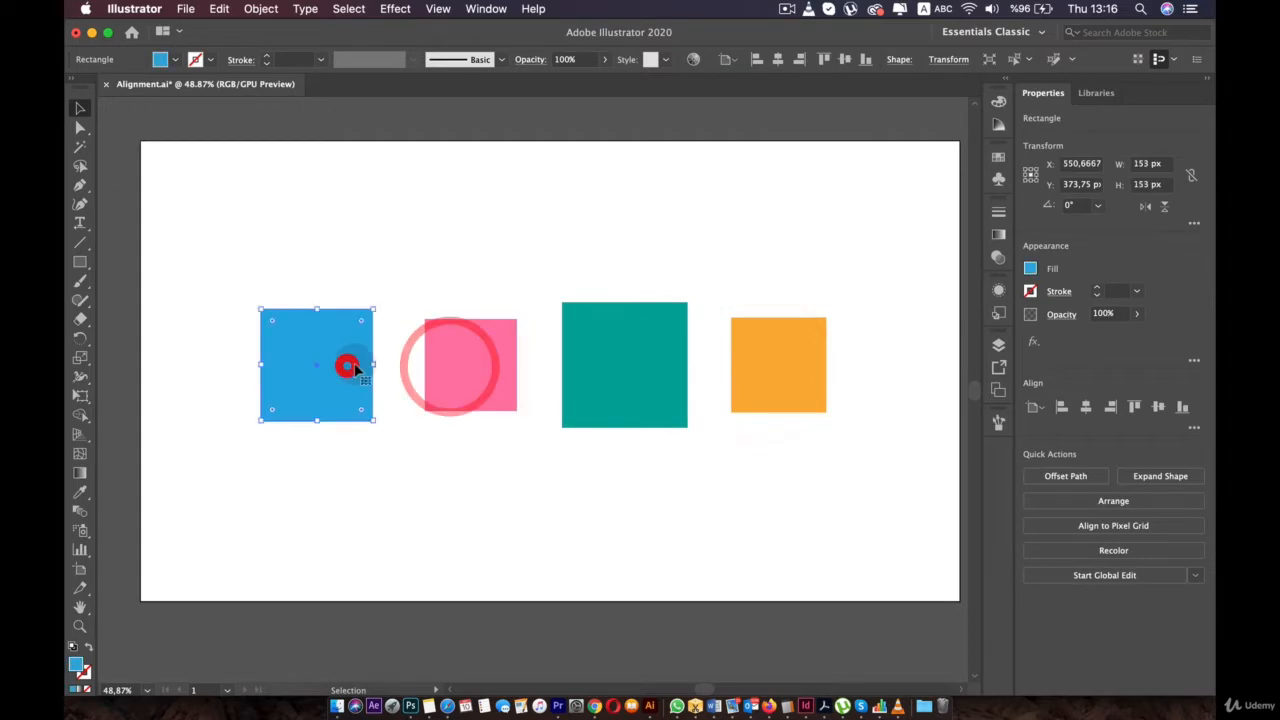
{"action": "left_click", "coordinate": [466, 367]}
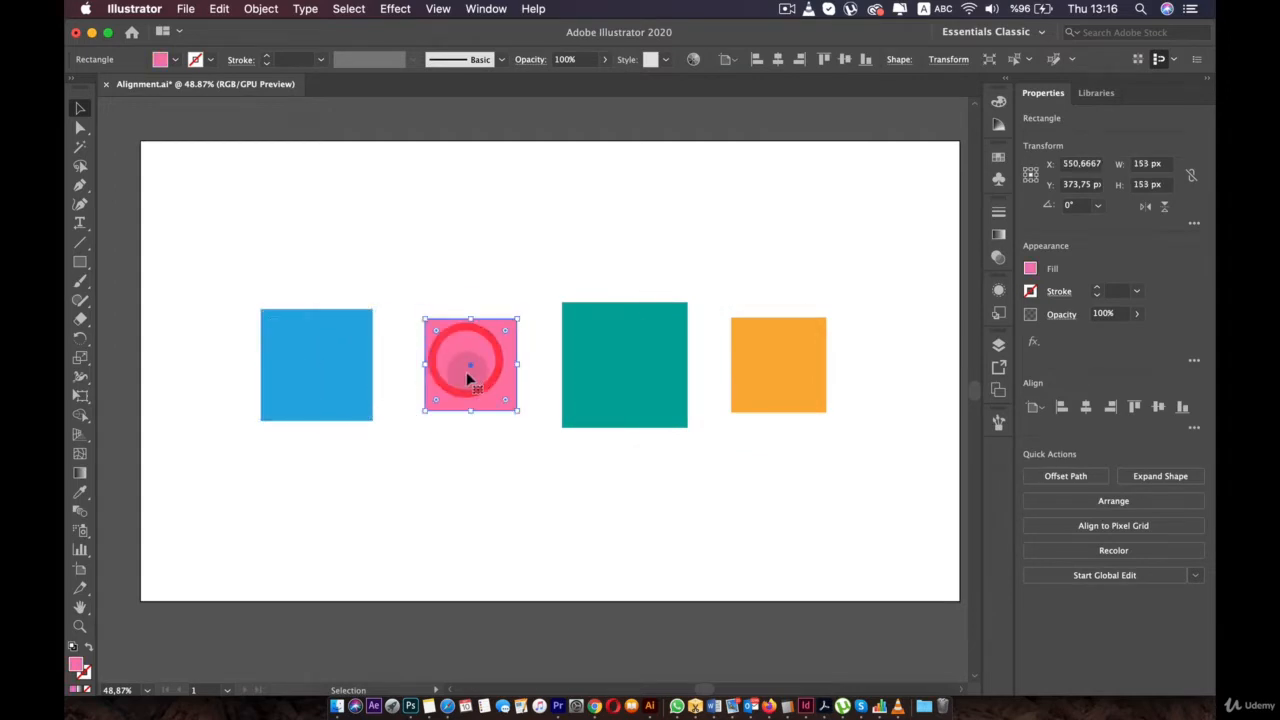
{"action": "left_click", "coordinate": [405, 362]}
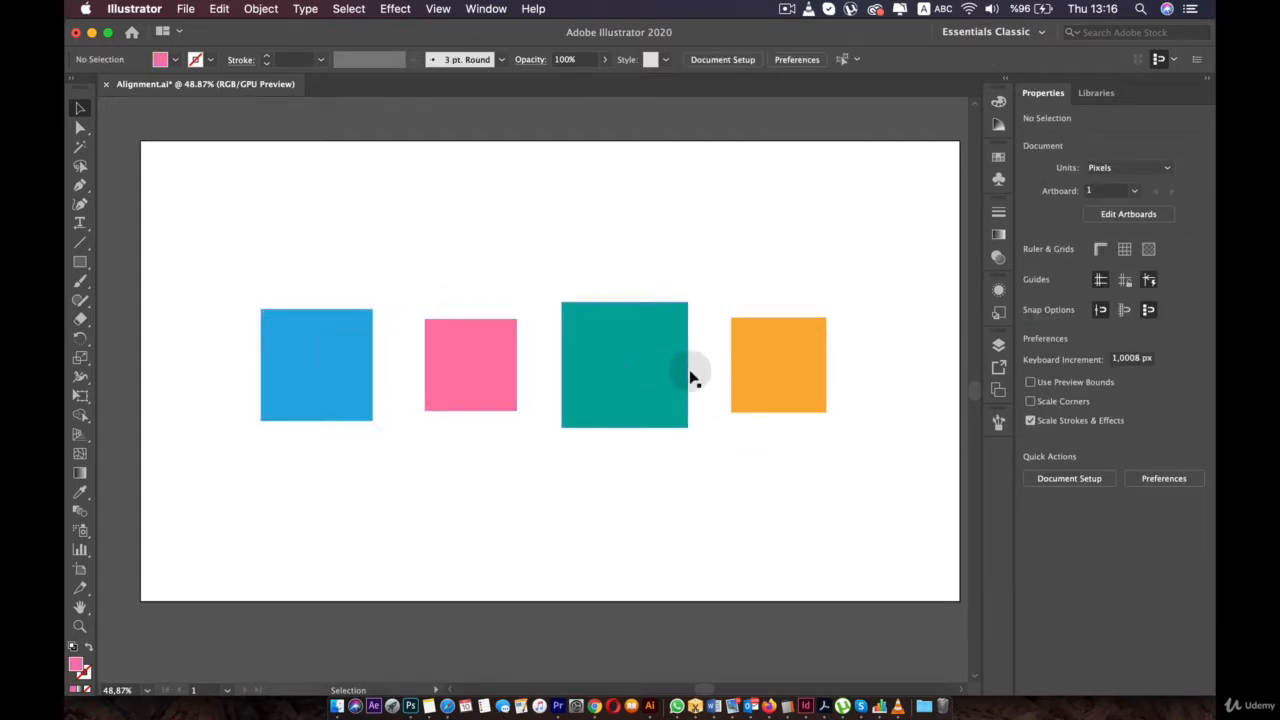
{"action": "mouse_move", "coordinate": [275, 303]}
{"action": "left_mouse_down"}
{"action": "mouse_move", "coordinate": [843, 420]}
{"action": "mouse_move", "coordinate": [877, 451]}
{"action": "left_mouse_up"}
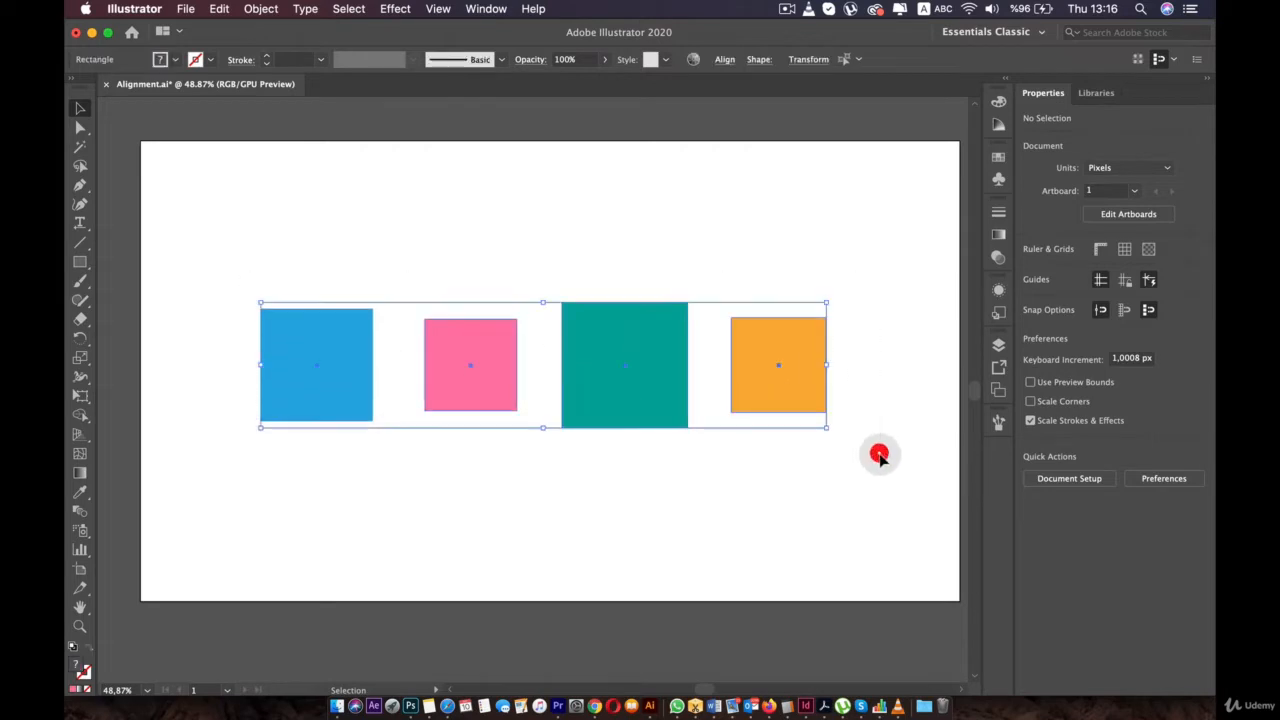
- Distribute the squares with 10 px spacing, using the orange square as key object
{"action": "left_click", "coordinate": [726, 62]}
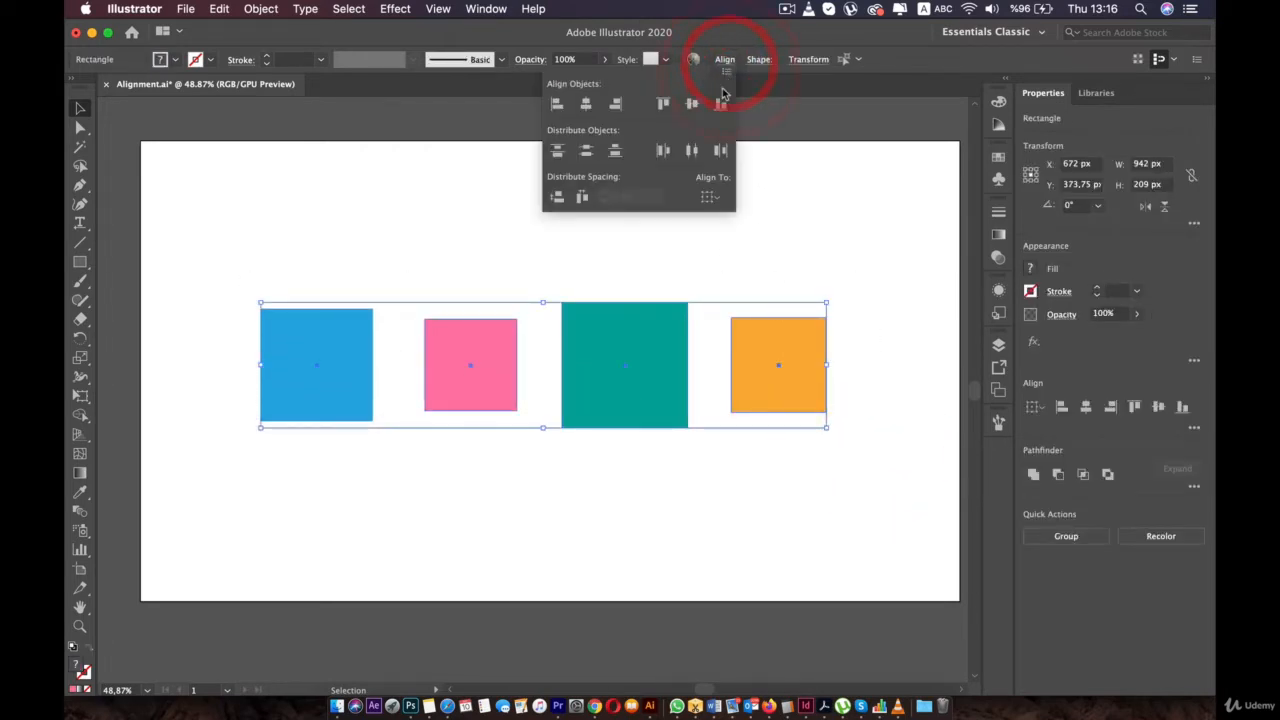
{"action": "left_click", "coordinate": [708, 198]}
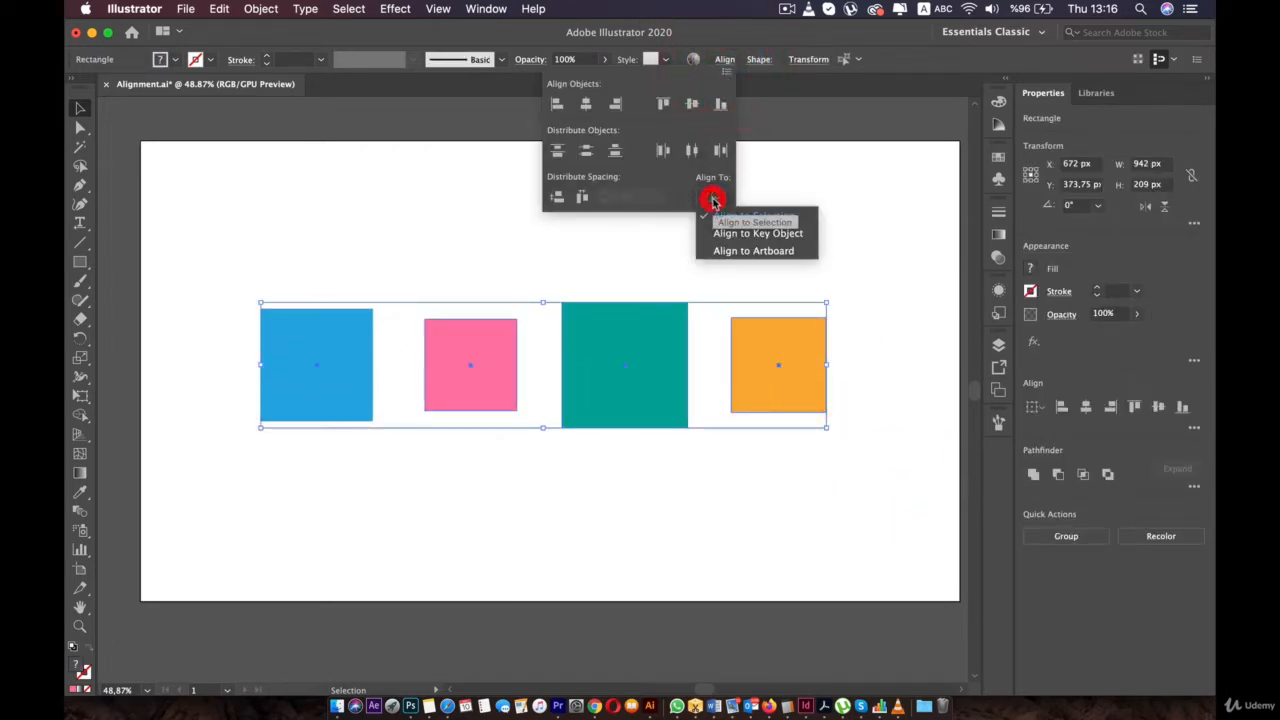
{"action": "left_click", "coordinate": [757, 236]}
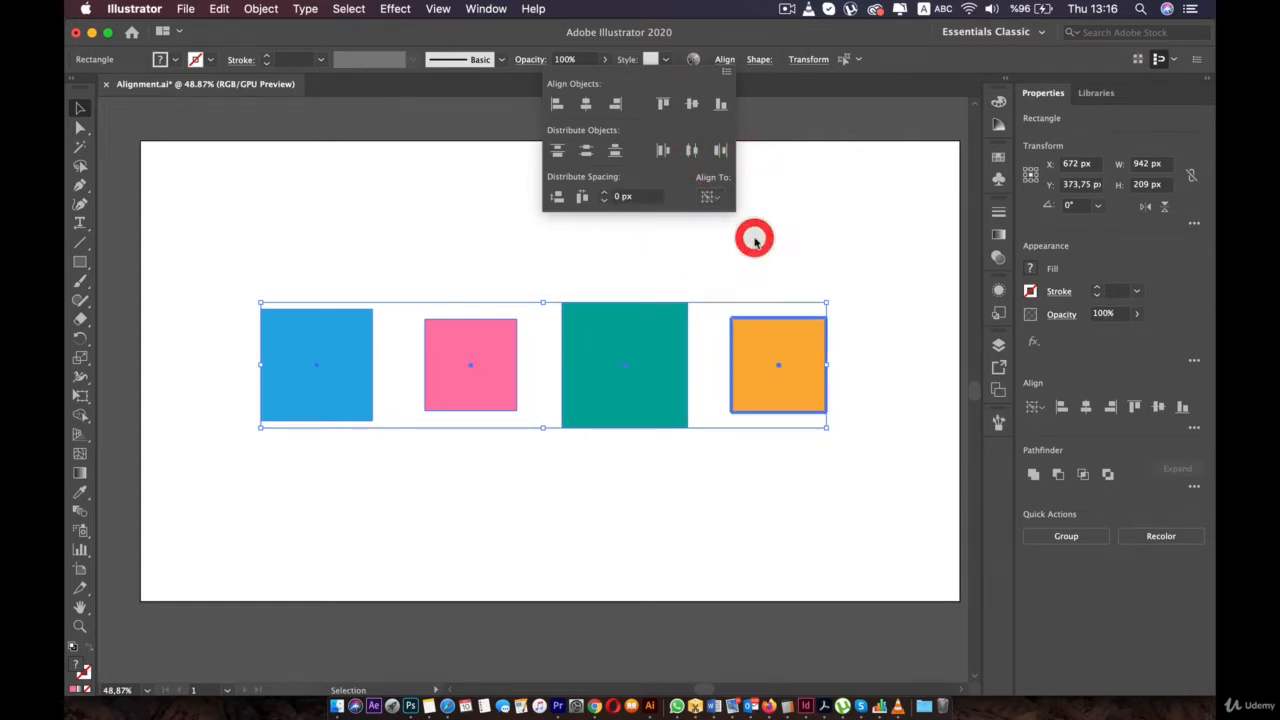
{"action": "left_click", "coordinate": [616, 197]}
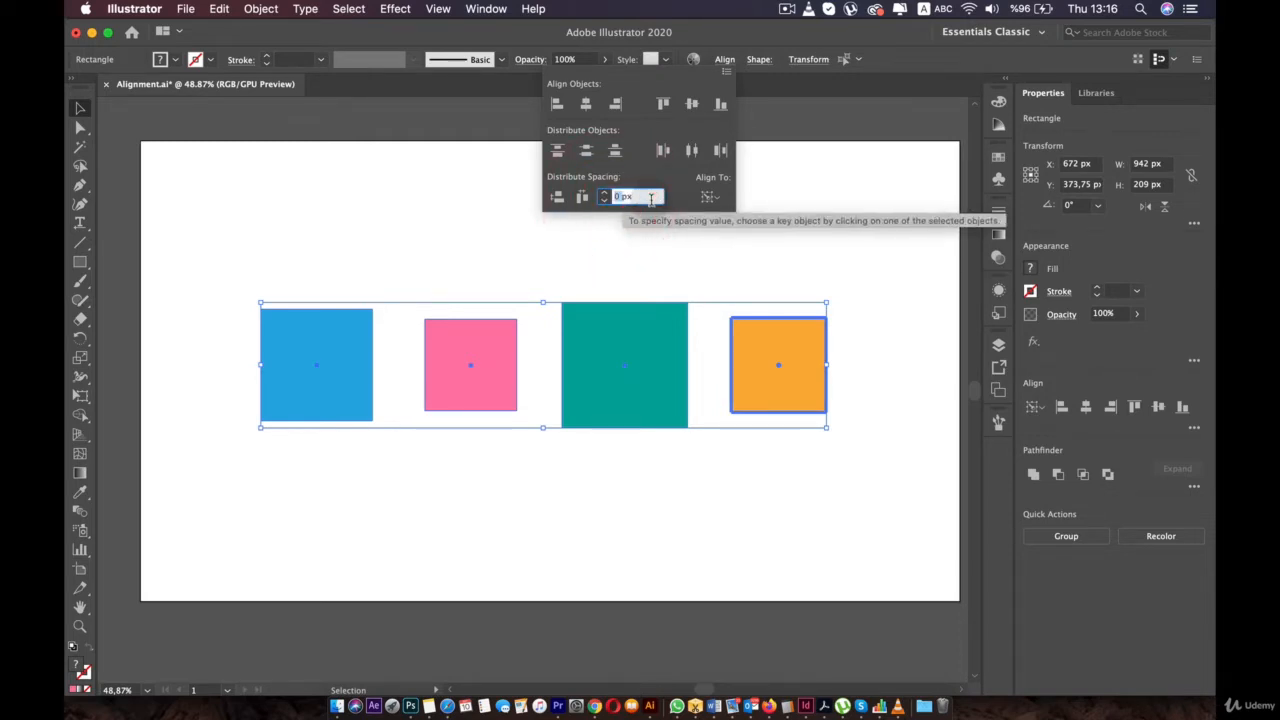
{"action": "type", "text": "20"}
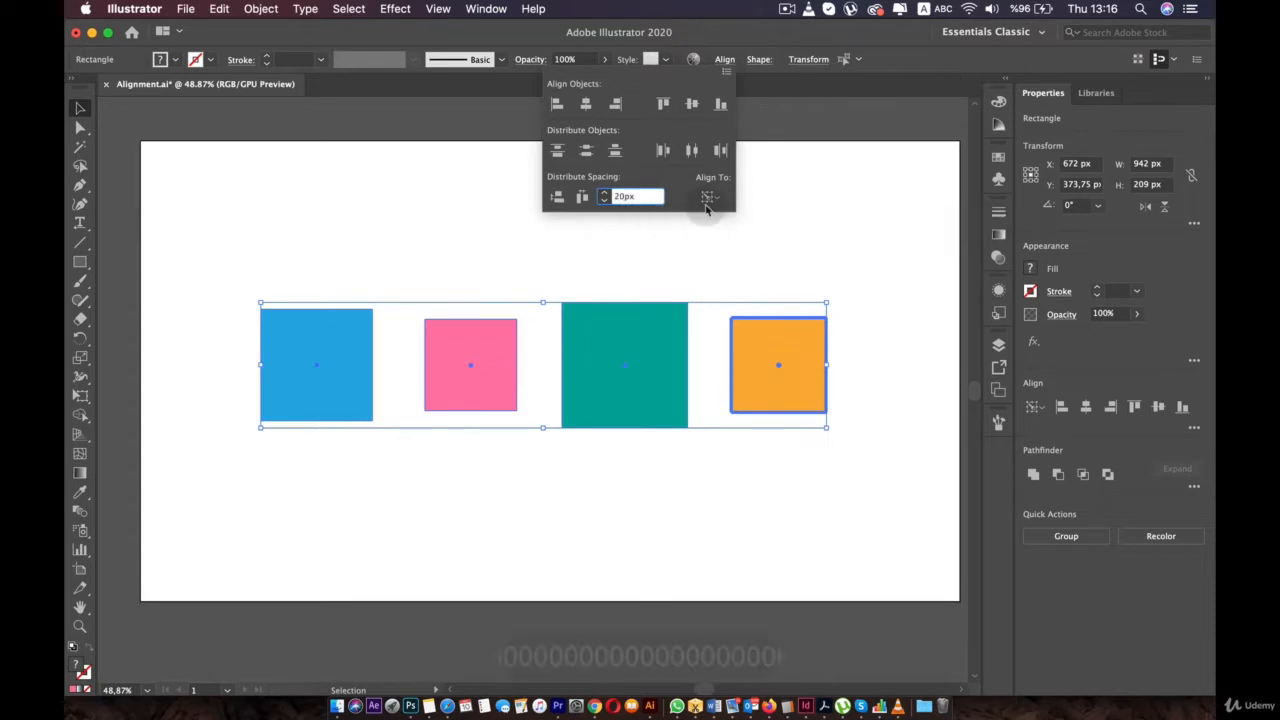
{"action": "left_click_drag", "start_coordinate": [620, 196], "coordinate": [614, 196]}
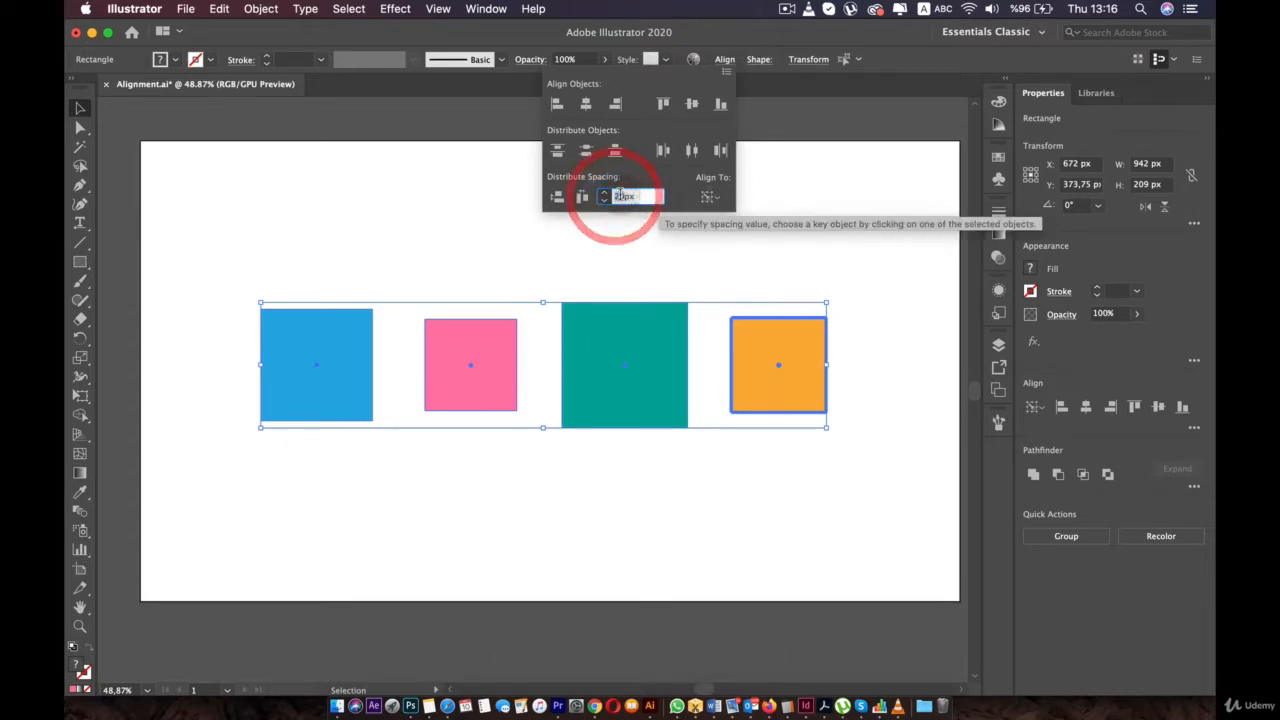
{"action": "type", "text": "1"}
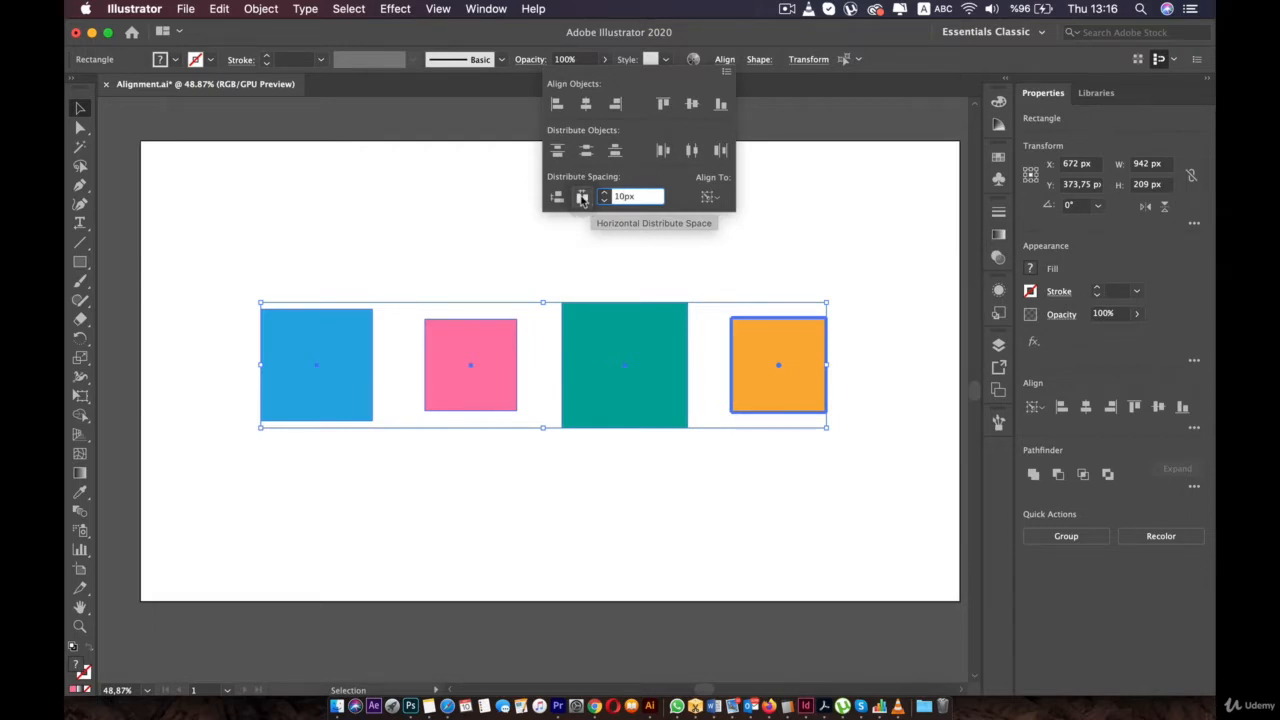
{"action": "left_click", "coordinate": [582, 197]}
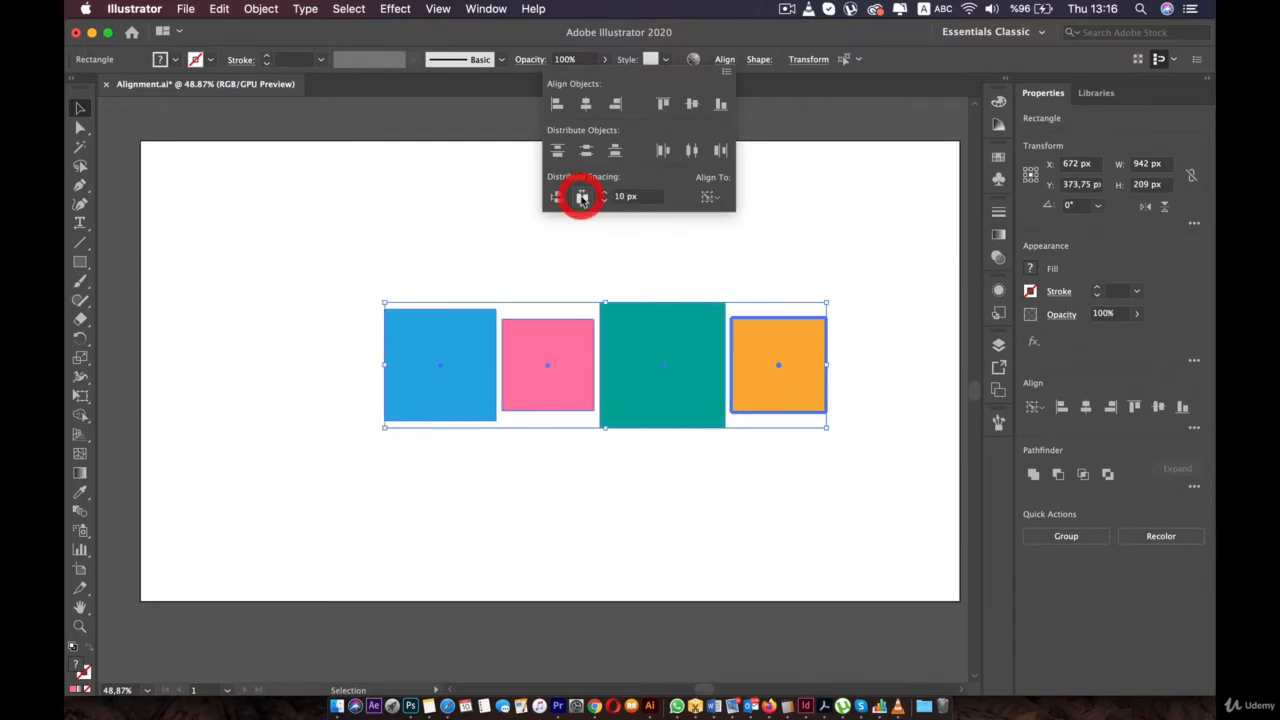
{"action": "left_click", "coordinate": [474, 266]}
{"action": "left_click", "coordinate": [619, 485]}
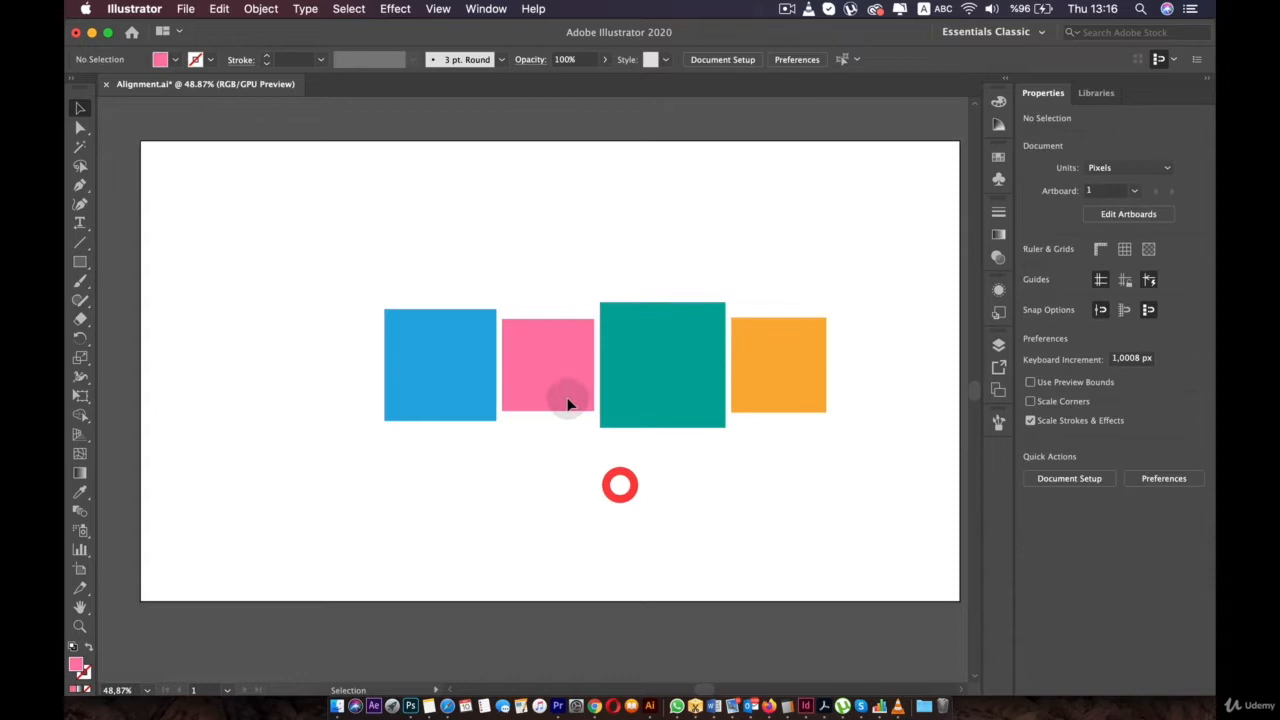
- Click through the orange, teal, pink and blue squares, then marquee-select all four
{"action": "left_click", "coordinate": [748, 367]}
{"action": "left_click", "coordinate": [643, 371]}
{"action": "left_click", "coordinate": [521, 367]}
{"action": "left_click", "coordinate": [452, 368]}
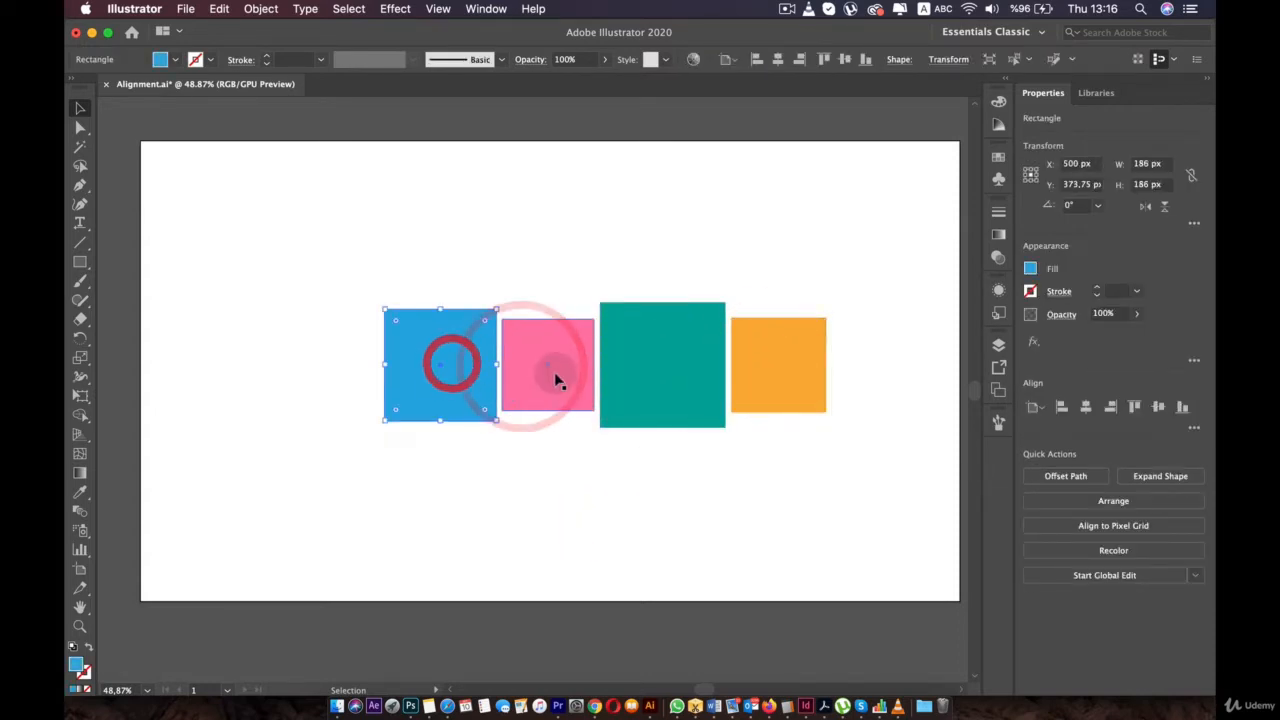
{"action": "left_click_drag", "start_coordinate": [412, 350], "coordinate": [349, 421]}
- Distribute the squares horizontally with 30 px spacing, keeping the orange square as key object
{"action": "left_click", "coordinate": [722, 60]}
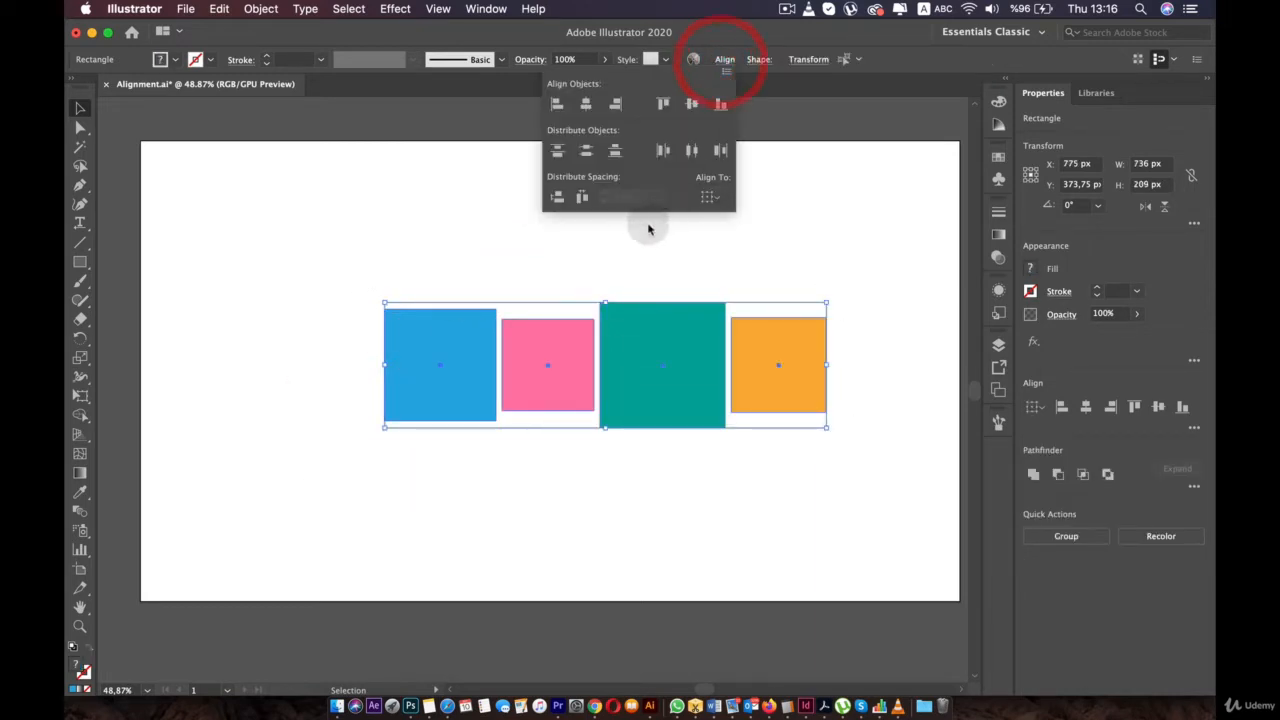
{"action": "left_click", "coordinate": [707, 198]}
{"action": "left_click", "coordinate": [743, 233]}
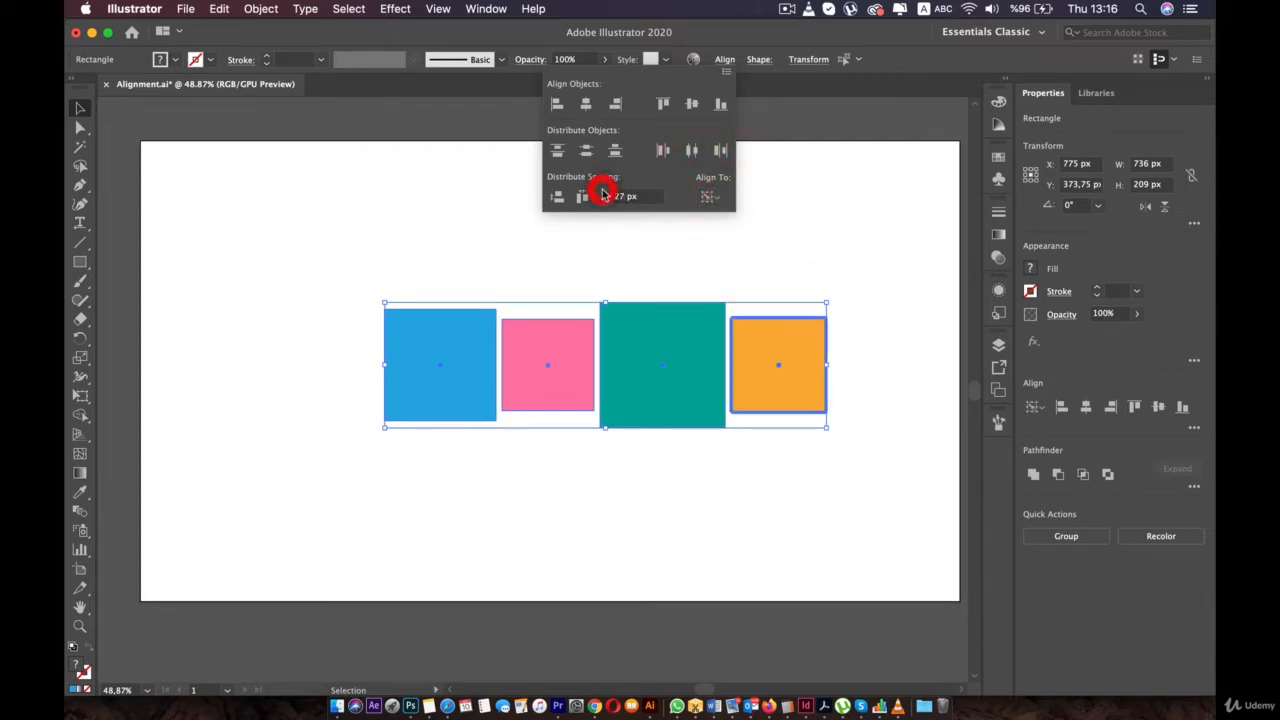
{"action": "left_click", "coordinate": [603, 194]}
{"action": "left_click", "coordinate": [584, 199]}
{"action": "left_click", "coordinate": [771, 297]}
{"action": "left_click", "coordinate": [867, 380]}
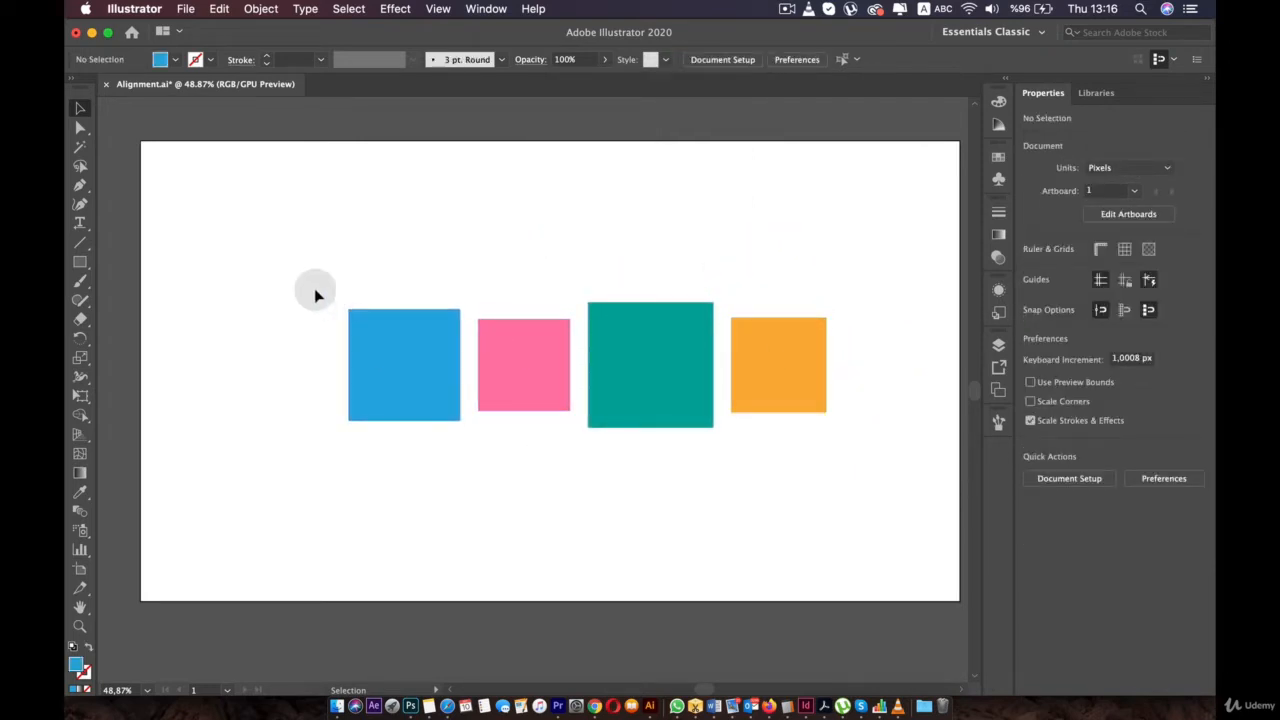
- Move pink above blue, teal below blue, orange up-left, then select the three-square column for aligning
{"action": "left_click_drag", "start_coordinate": [292, 271], "coordinate": [900, 463]}
{"action": "left_click", "coordinate": [803, 464]}
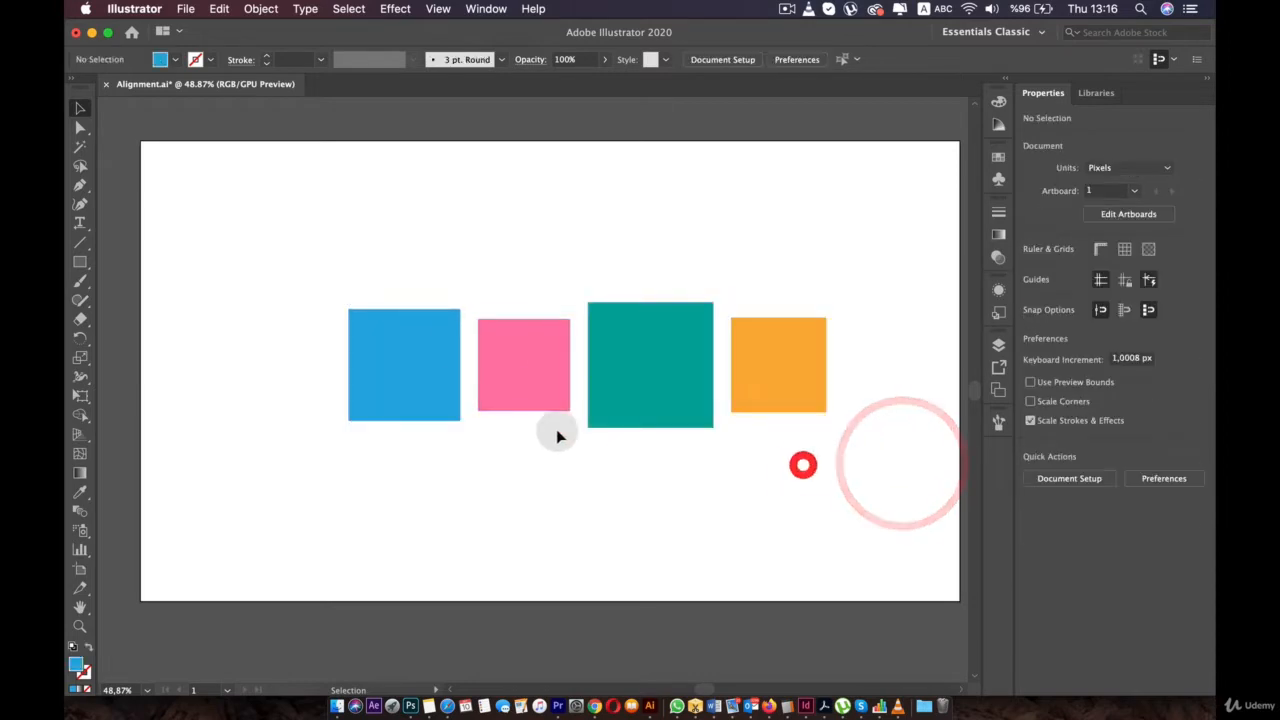
{"action": "left_click_drag", "start_coordinate": [520, 368], "coordinate": [400, 245]}
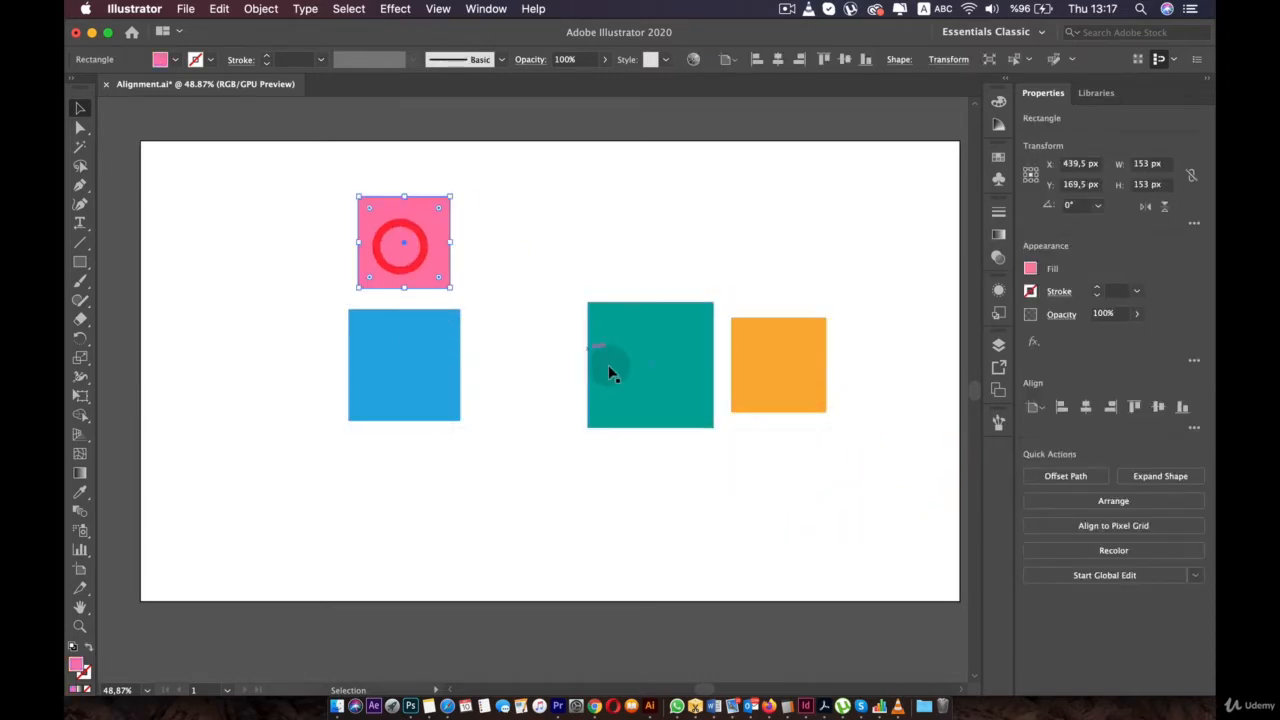
{"action": "left_click_drag", "start_coordinate": [612, 373], "coordinate": [386, 518]}
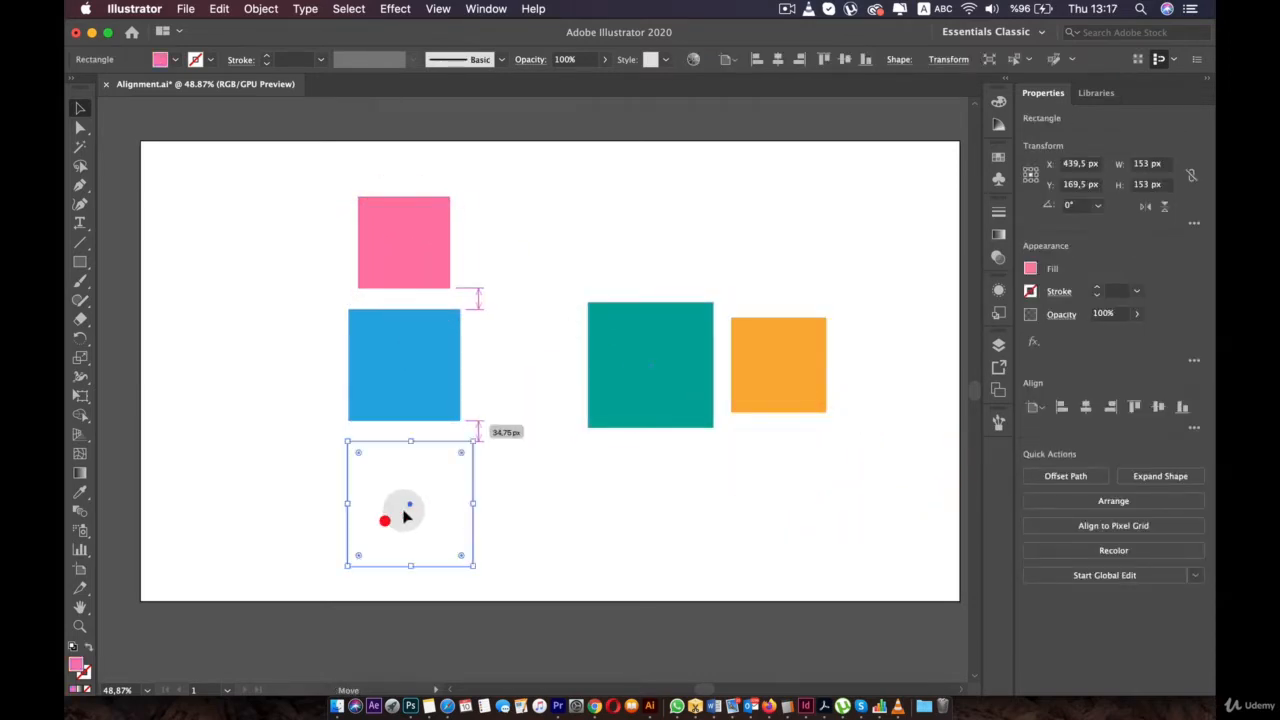
{"action": "left_click", "coordinate": [403, 262]}
{"action": "left_click_drag", "start_coordinate": [777, 400], "coordinate": [749, 335]}
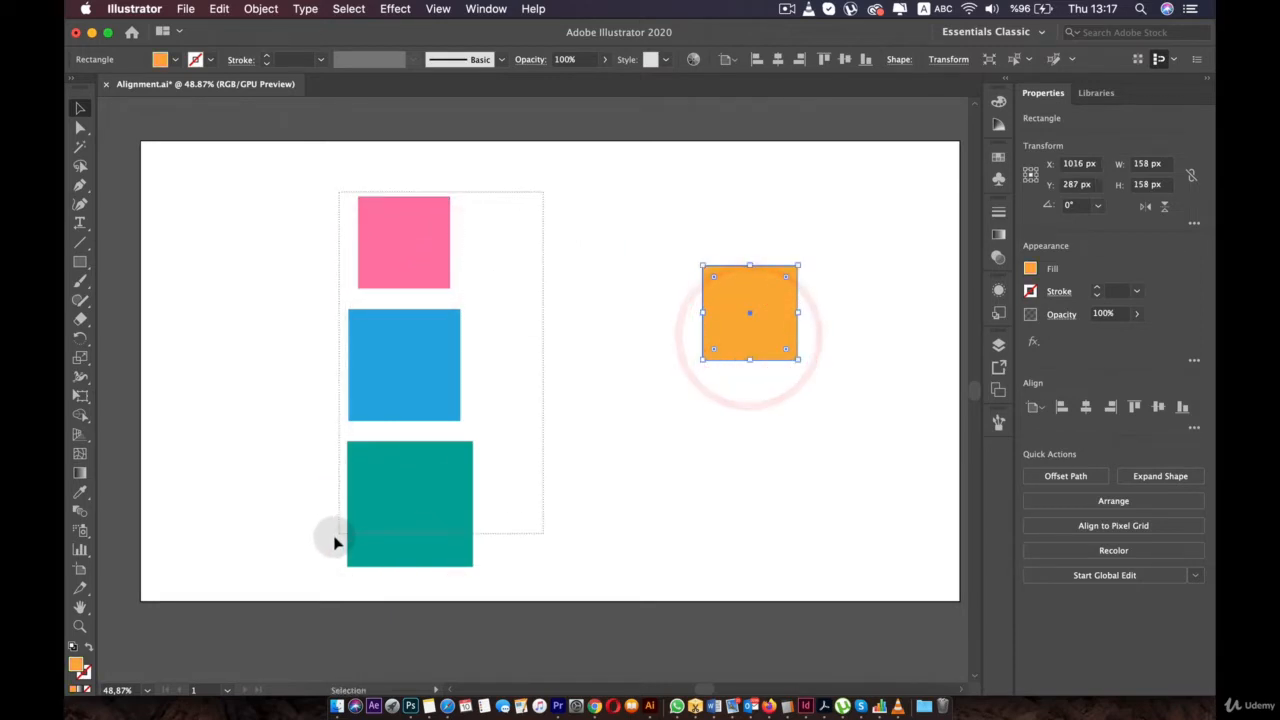
{"action": "left_click_drag", "start_coordinate": [335, 543], "coordinate": [303, 557]}
{"action": "left_click", "coordinate": [724, 59]}
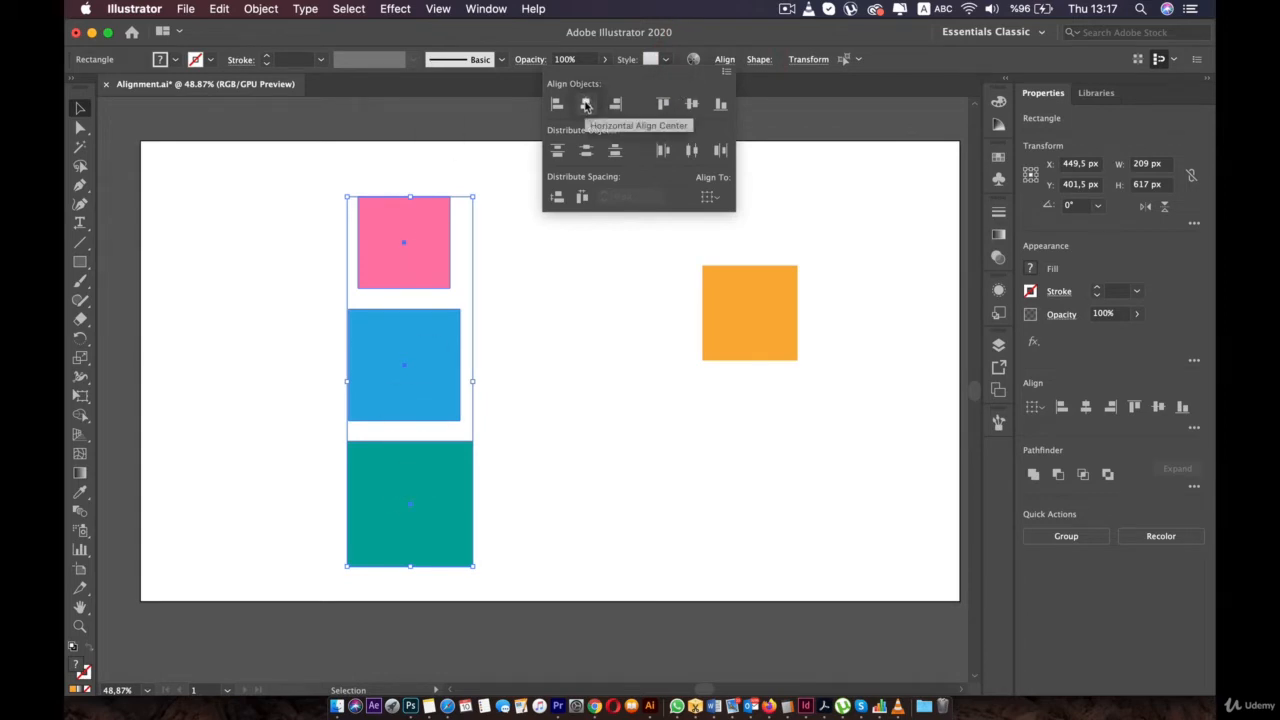
- Centre pink, blue and teal horizontally, then space them 30 px vertically against the teal key object
{"action": "left_click", "coordinate": [587, 106]}
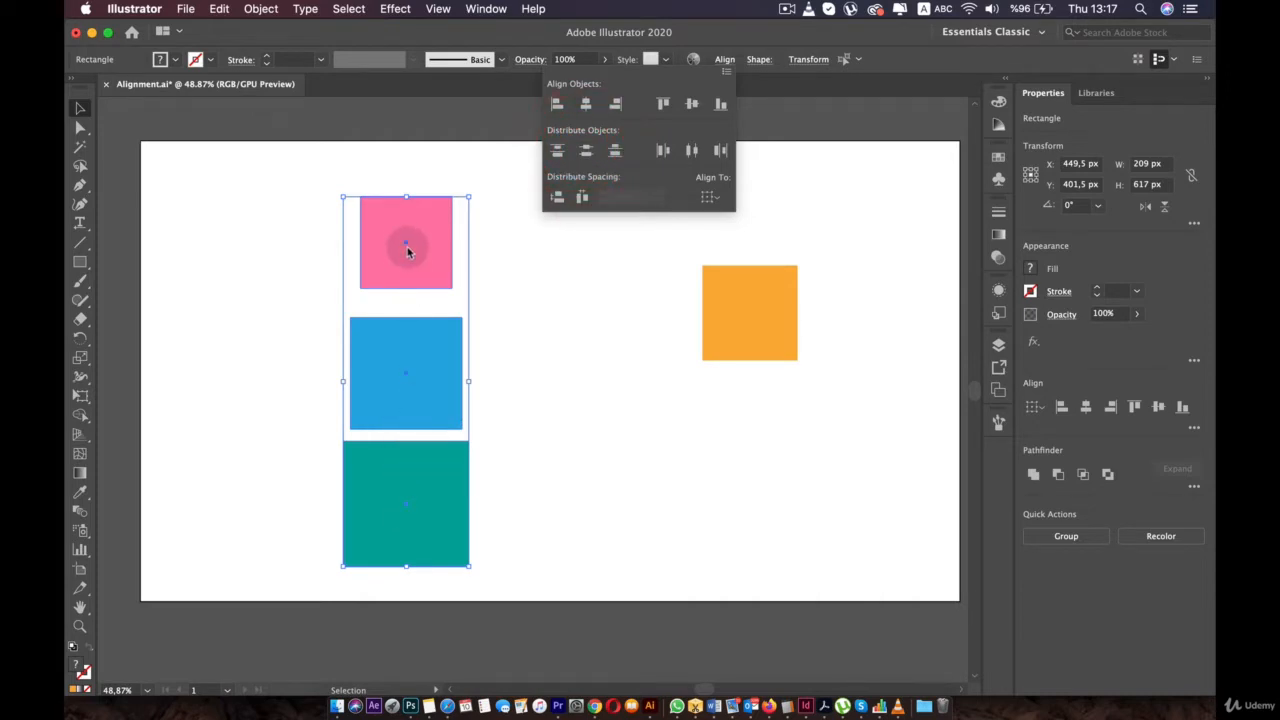
{"action": "left_click", "coordinate": [714, 198]}
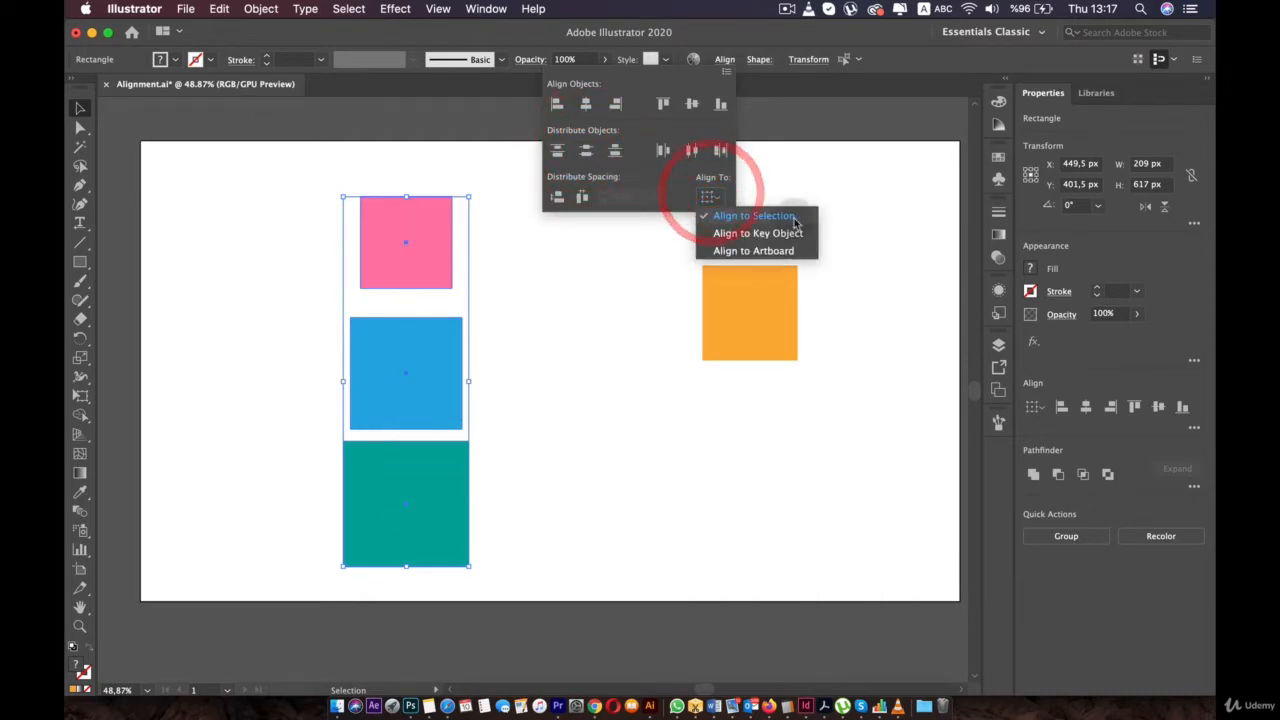
{"action": "left_click", "coordinate": [766, 236]}
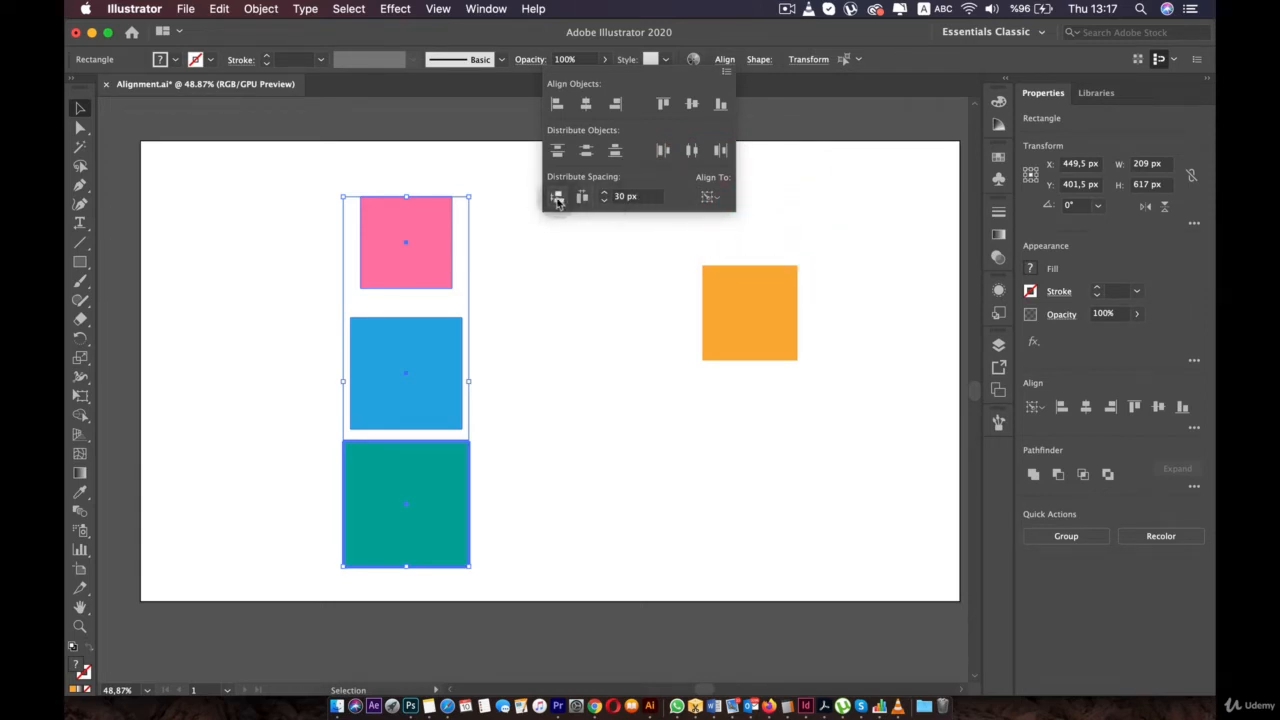
{"action": "left_click", "coordinate": [557, 198]}
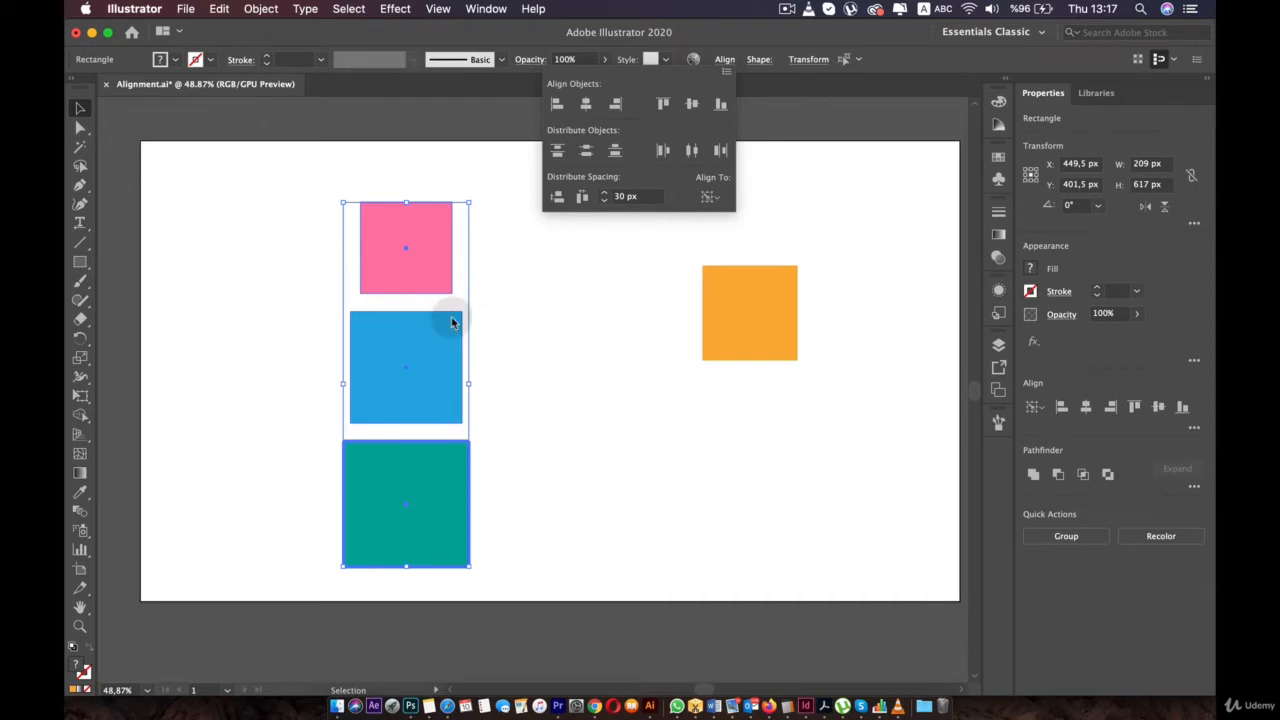
{"action": "left_click", "coordinate": [517, 331]}
- Drag the pink, blue and teal squares into one row beside the orange square
{"action": "left_click", "coordinate": [552, 281]}
{"action": "left_click_drag", "start_coordinate": [420, 240], "coordinate": [604, 303]}
{"action": "left_click_drag", "start_coordinate": [432, 335], "coordinate": [479, 279]}
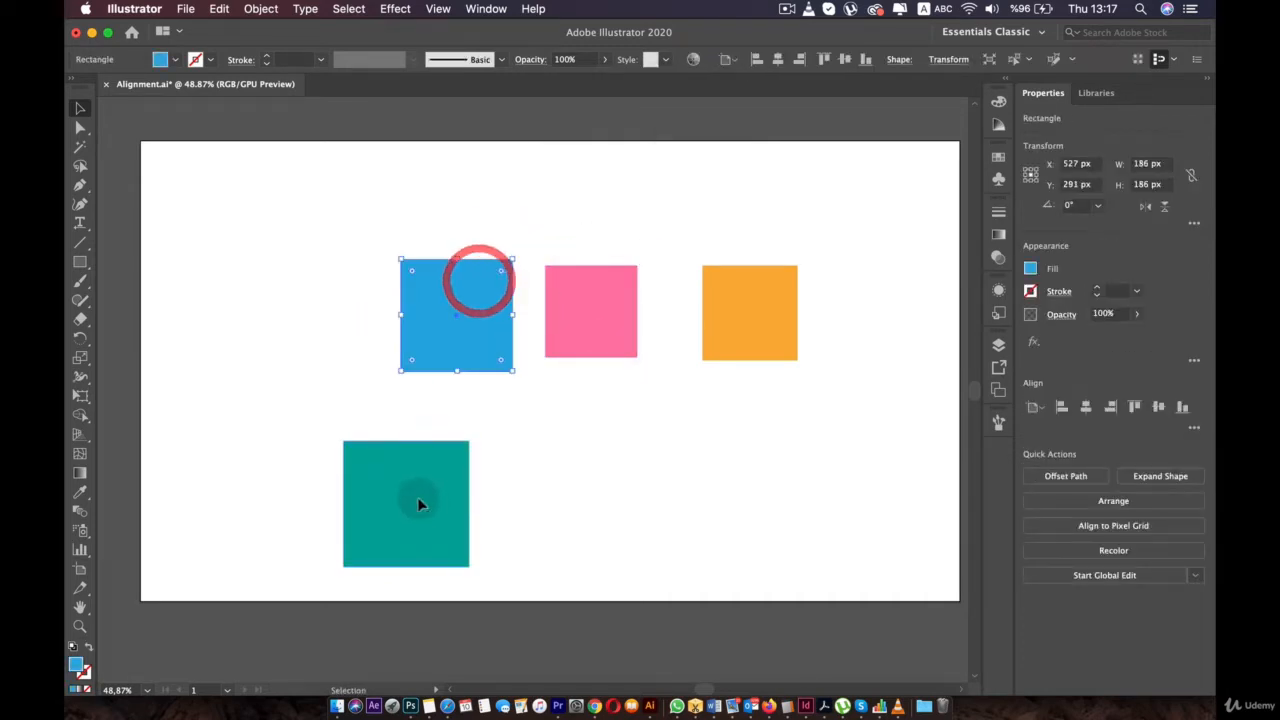
{"action": "left_click_drag", "start_coordinate": [420, 503], "coordinate": [312, 320]}
{"action": "left_click_drag", "start_coordinate": [603, 305], "coordinate": [625, 303]}
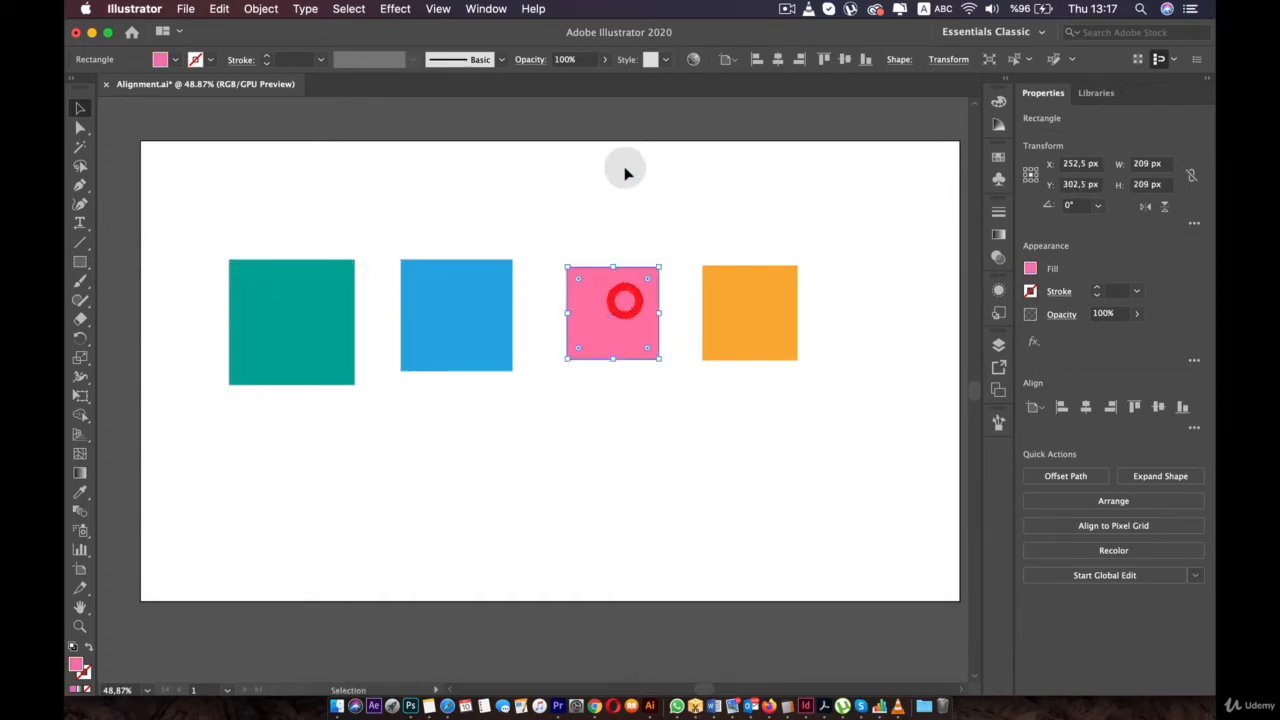
- Distribute all four squares across the full artboard width with Align To set to Artboard
{"action": "left_click_drag", "start_coordinate": [846, 195], "coordinate": [209, 378]}
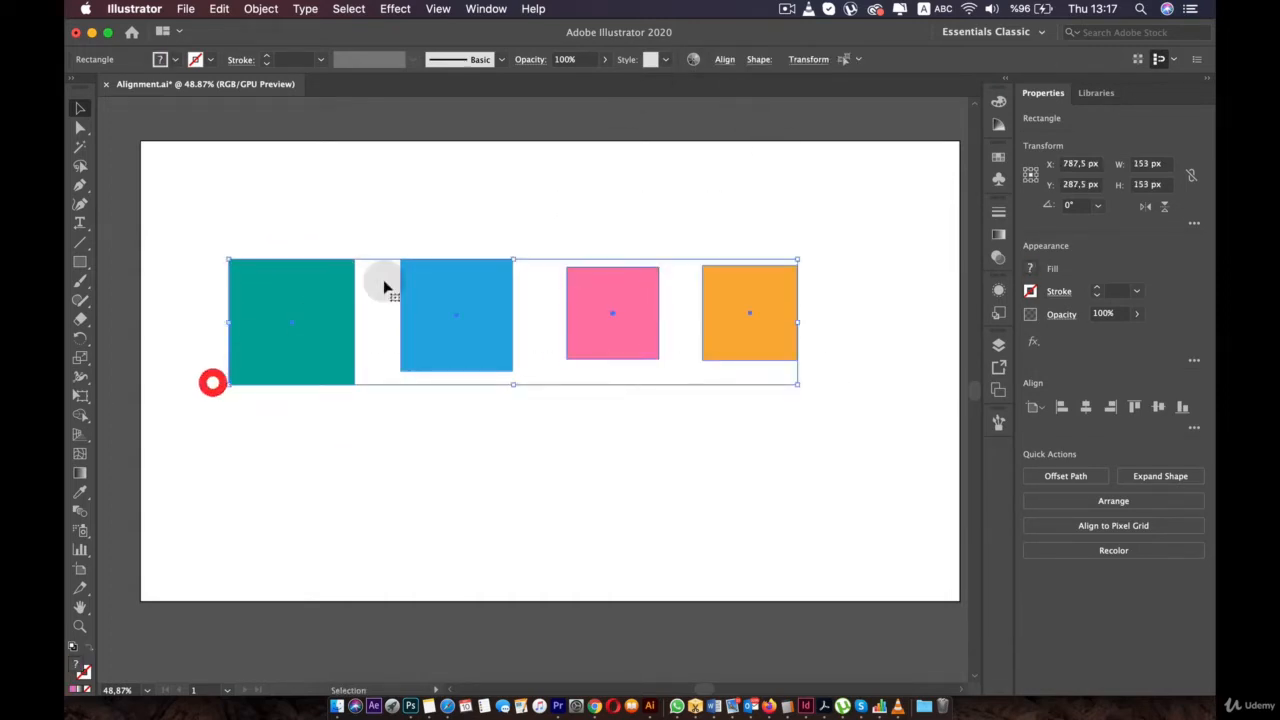
{"action": "left_click", "coordinate": [724, 60]}
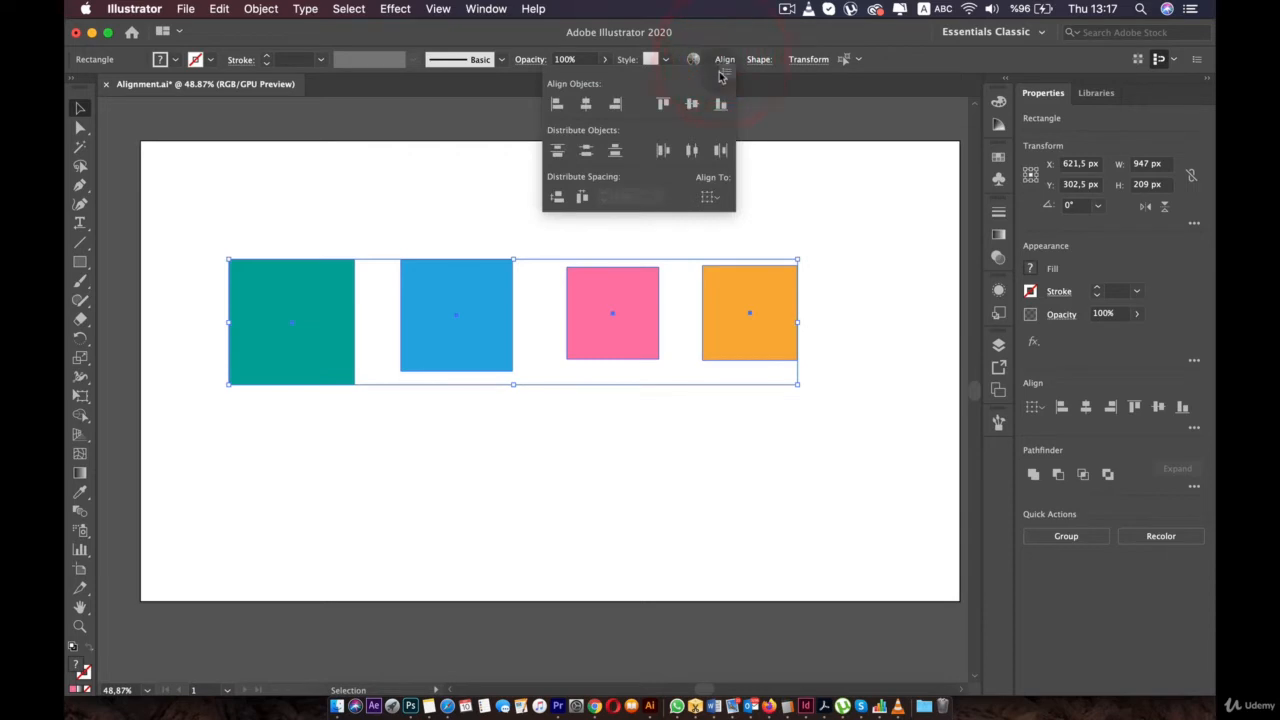
{"action": "left_click", "coordinate": [708, 200]}
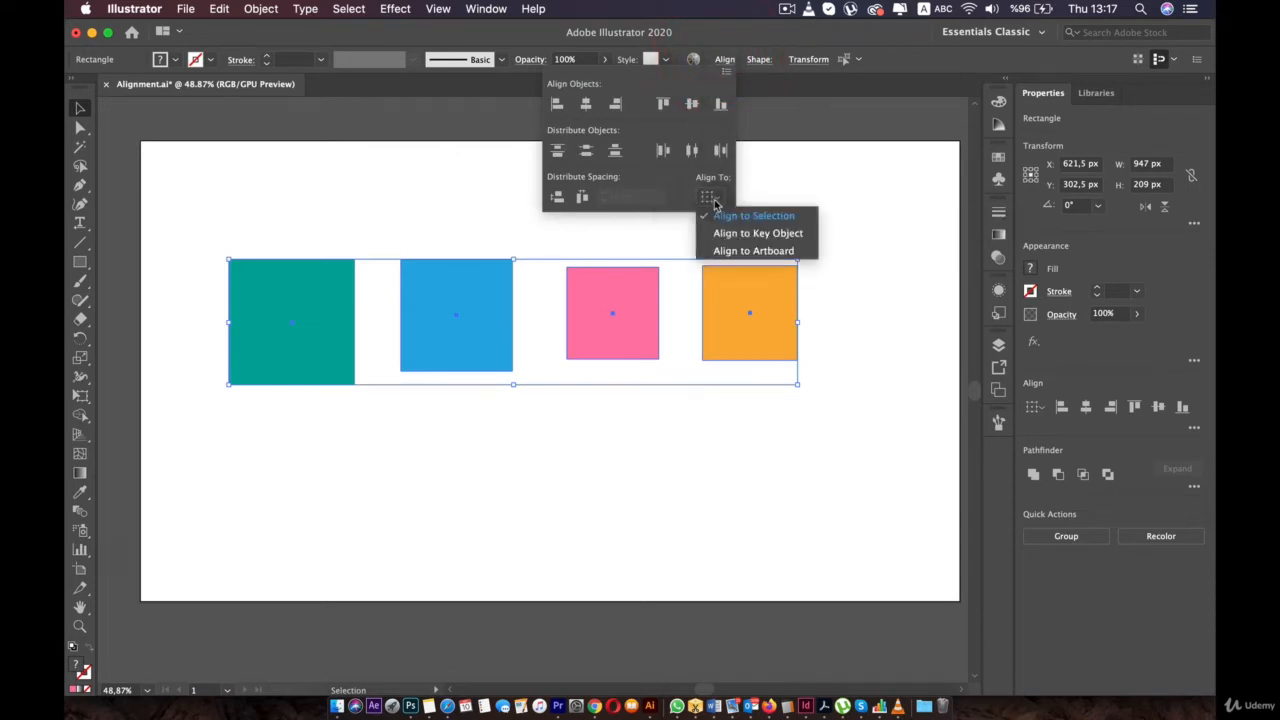
{"action": "left_click", "coordinate": [753, 251]}
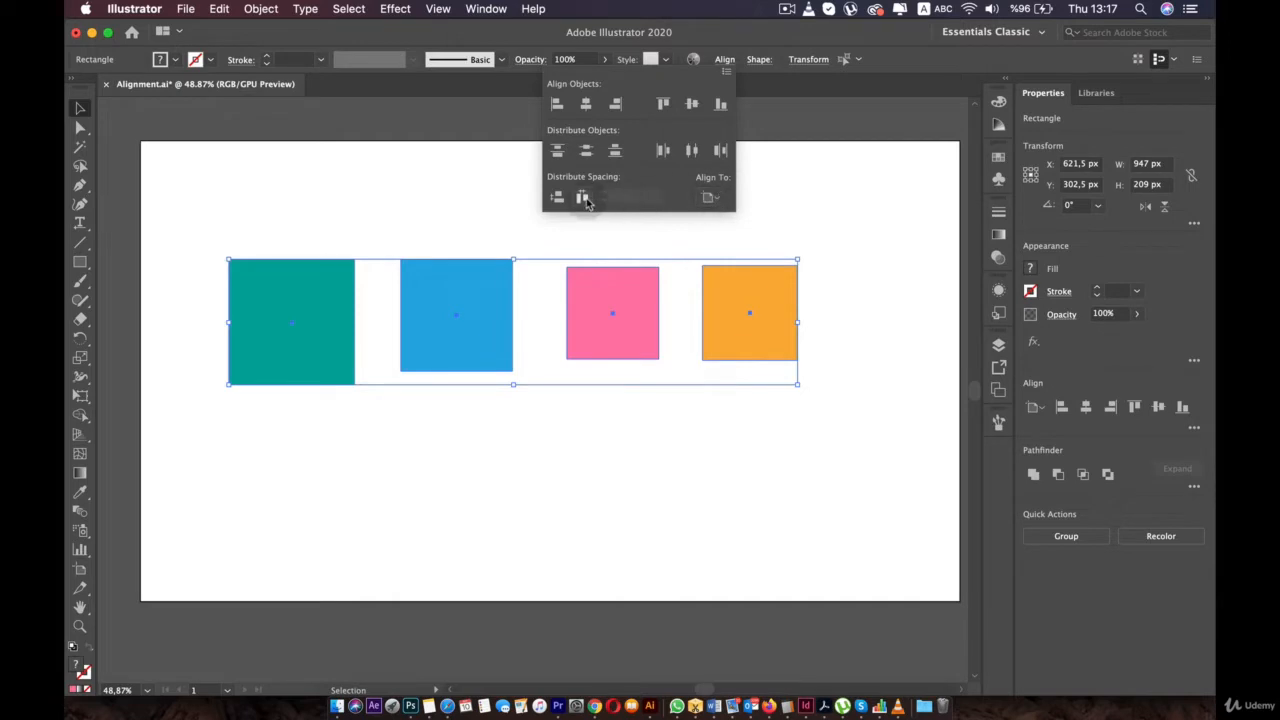
{"action": "left_click", "coordinate": [583, 198]}
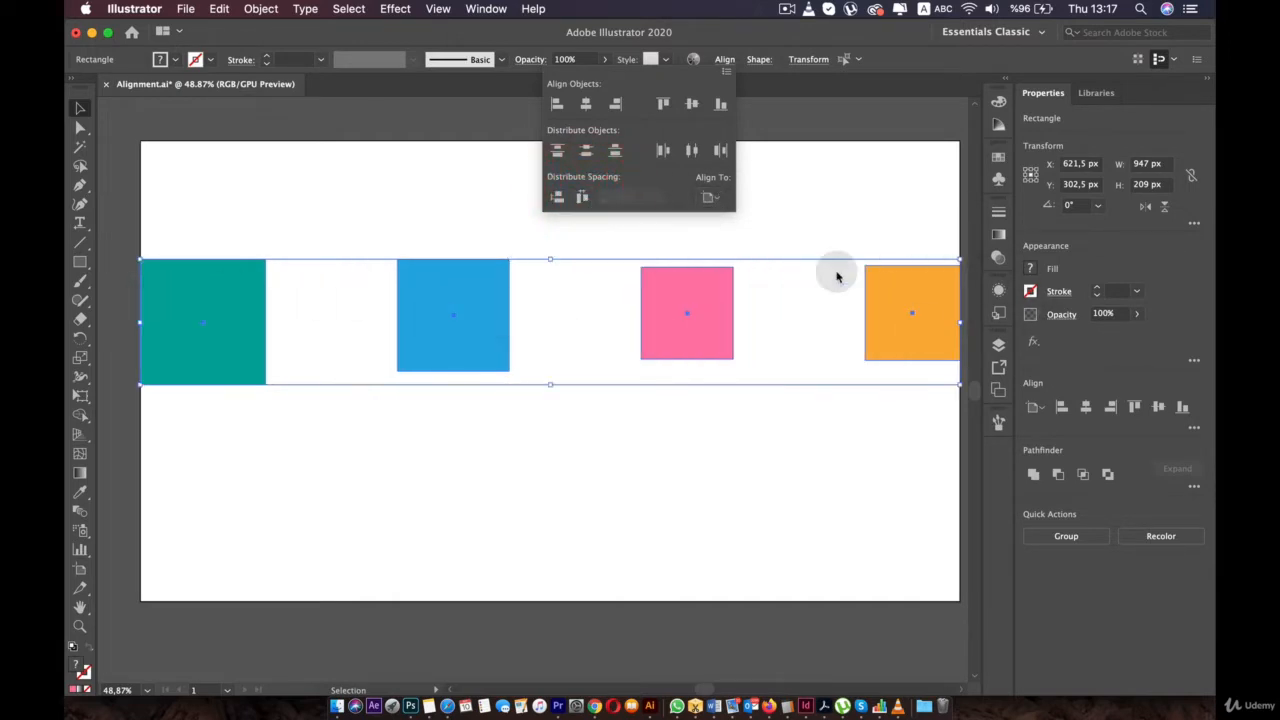
{"action": "left_click", "coordinate": [670, 420]}
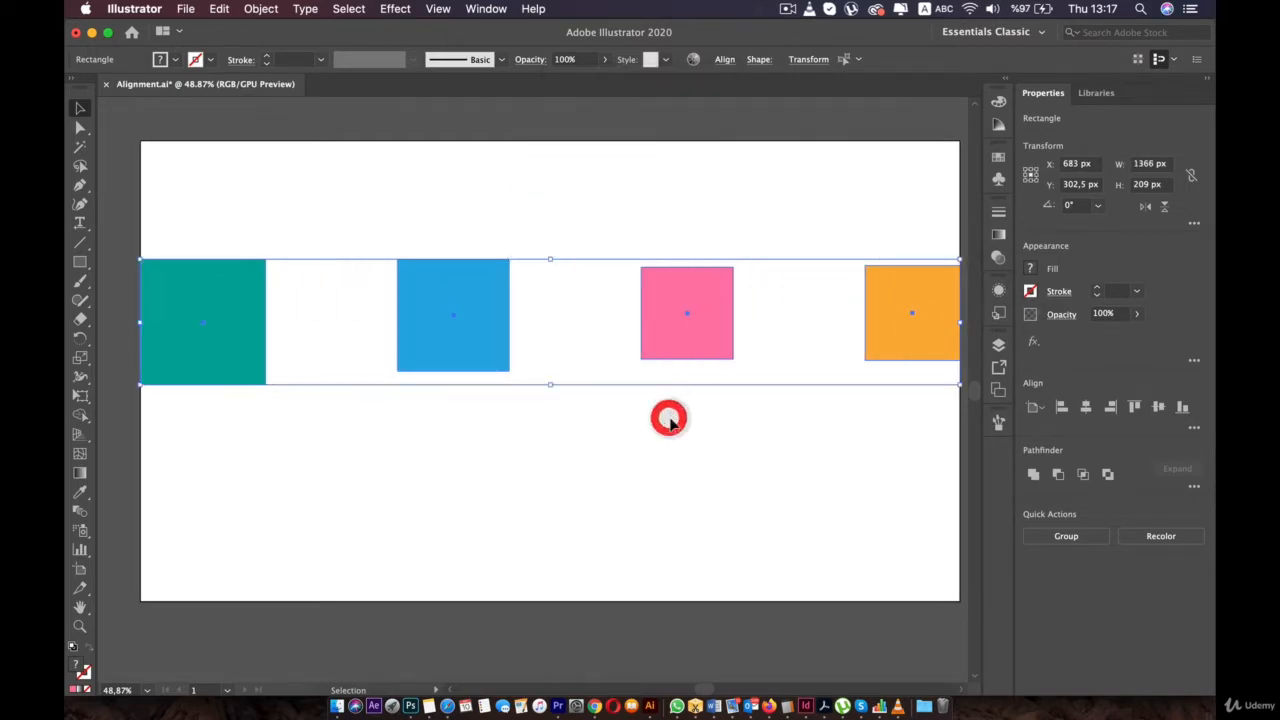
{"action": "scroll", "coordinate": [670, 420], "scroll_direction": "down", "scroll_amount": 2}
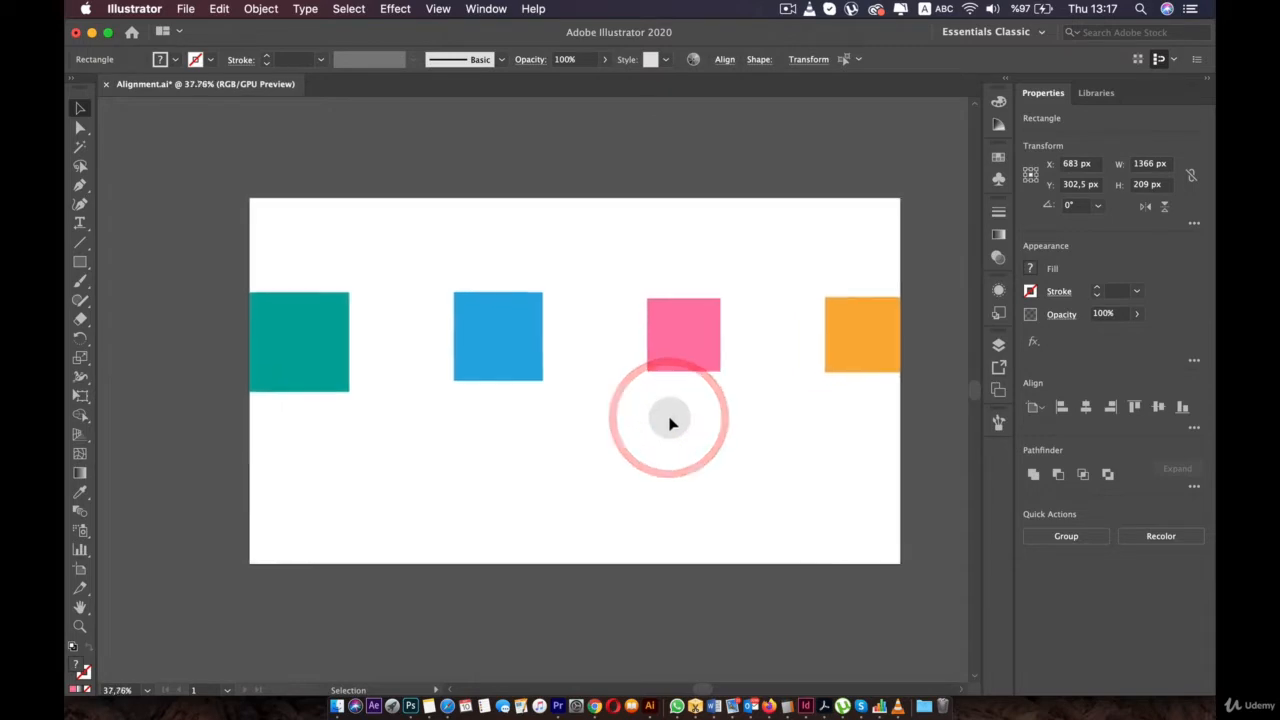
{"action": "left_click", "coordinate": [255, 213]}
{"action": "left_click_drag", "start_coordinate": [188, 226], "coordinate": [784, 400]}
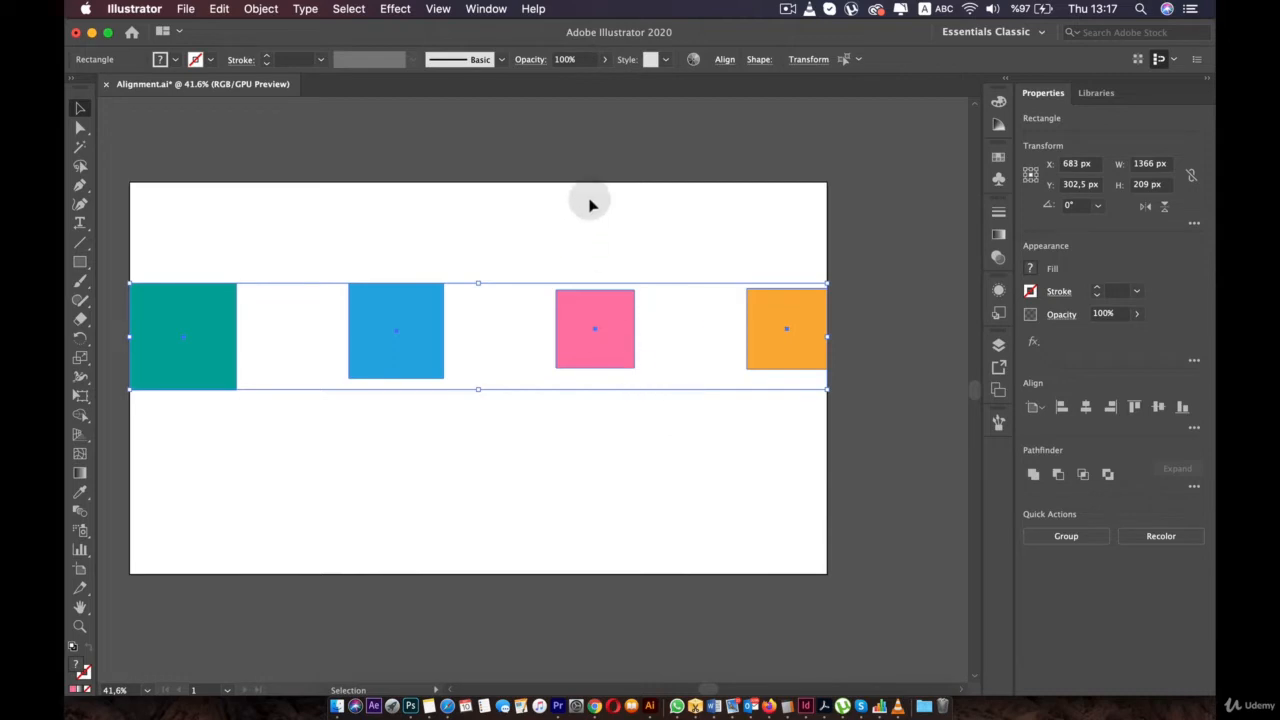
{"action": "key", "text": "space"}
- Move the teal square into the artboard's top-left corner
{"action": "left_click_drag", "start_coordinate": [522, 429], "coordinate": [614, 427]}
{"action": "left_click", "coordinate": [654, 434]}
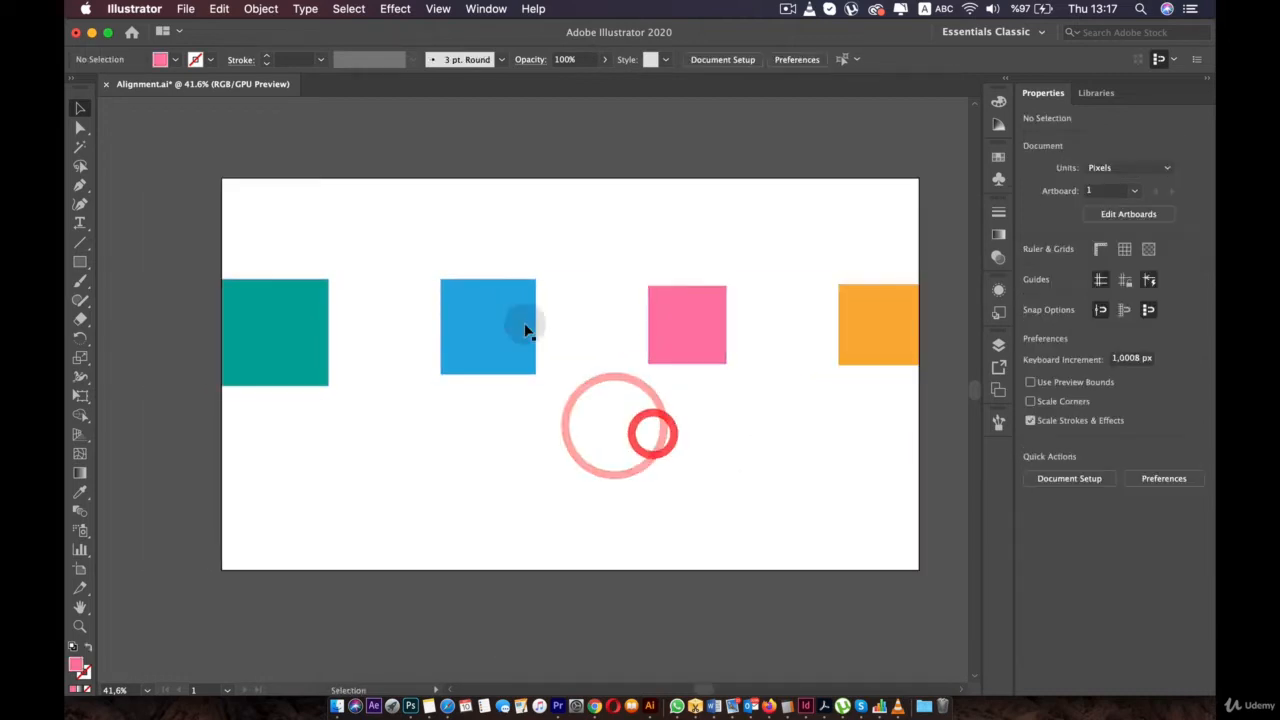
{"action": "left_click", "coordinate": [503, 314]}
{"action": "left_click", "coordinate": [339, 311]}
{"action": "left_click_drag", "start_coordinate": [298, 283], "coordinate": [315, 206]}
{"action": "left_click_drag", "start_coordinate": [315, 206], "coordinate": [270, 206]}
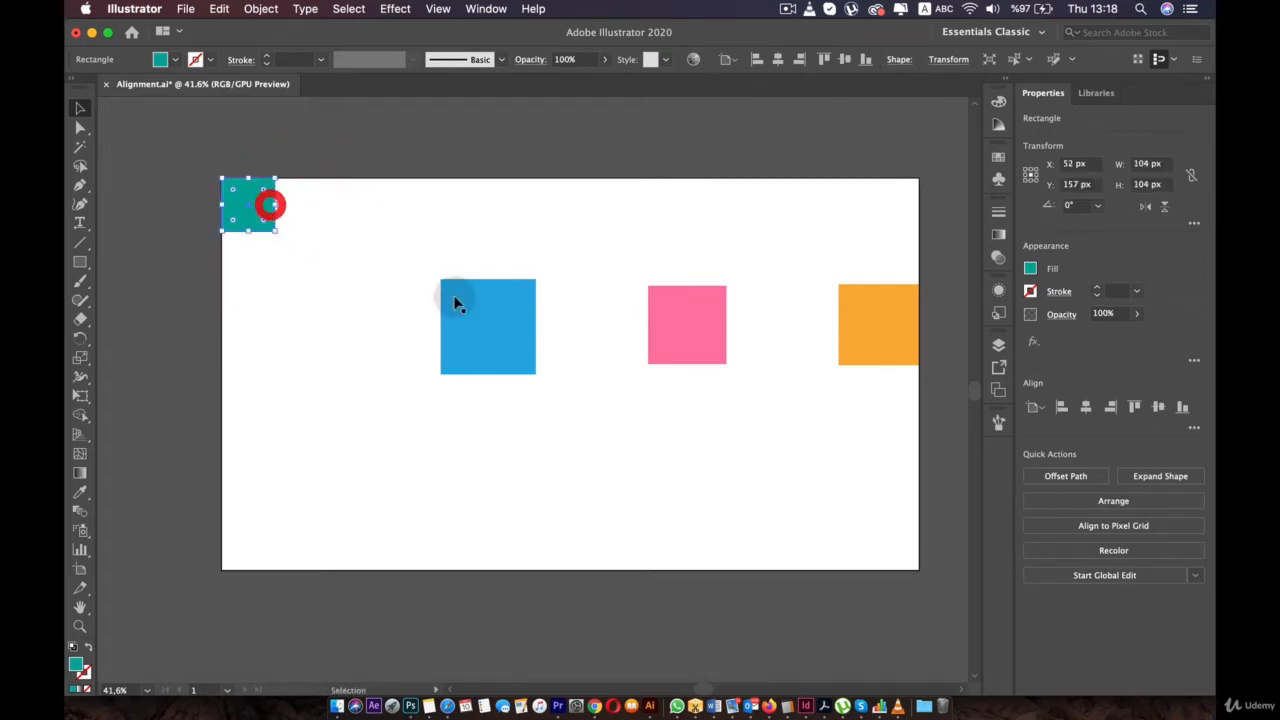
- Dismiss the anchor point warning and delete the blue square
{"action": "left_click", "coordinate": [455, 297]}
{"action": "left_click_drag", "start_coordinate": [469, 331], "coordinate": [352, 257]}
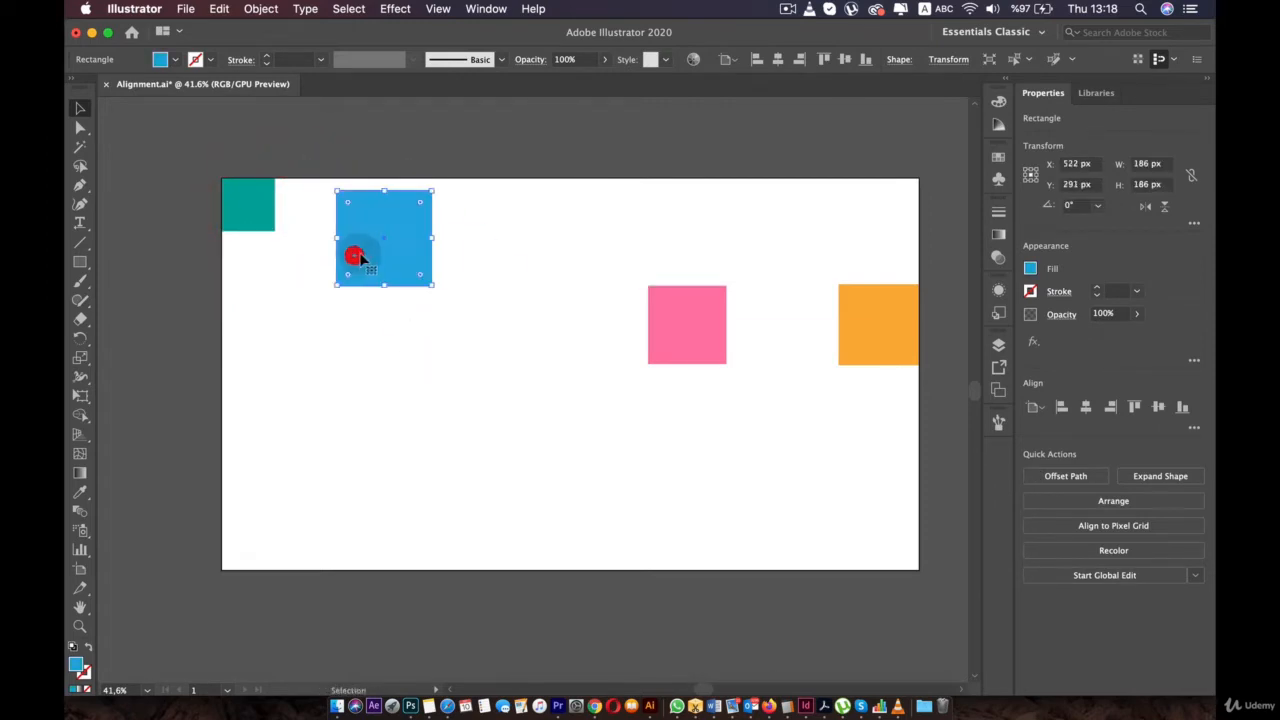
{"action": "key", "text": "plus"}
{"action": "left_click", "coordinate": [252, 203]}
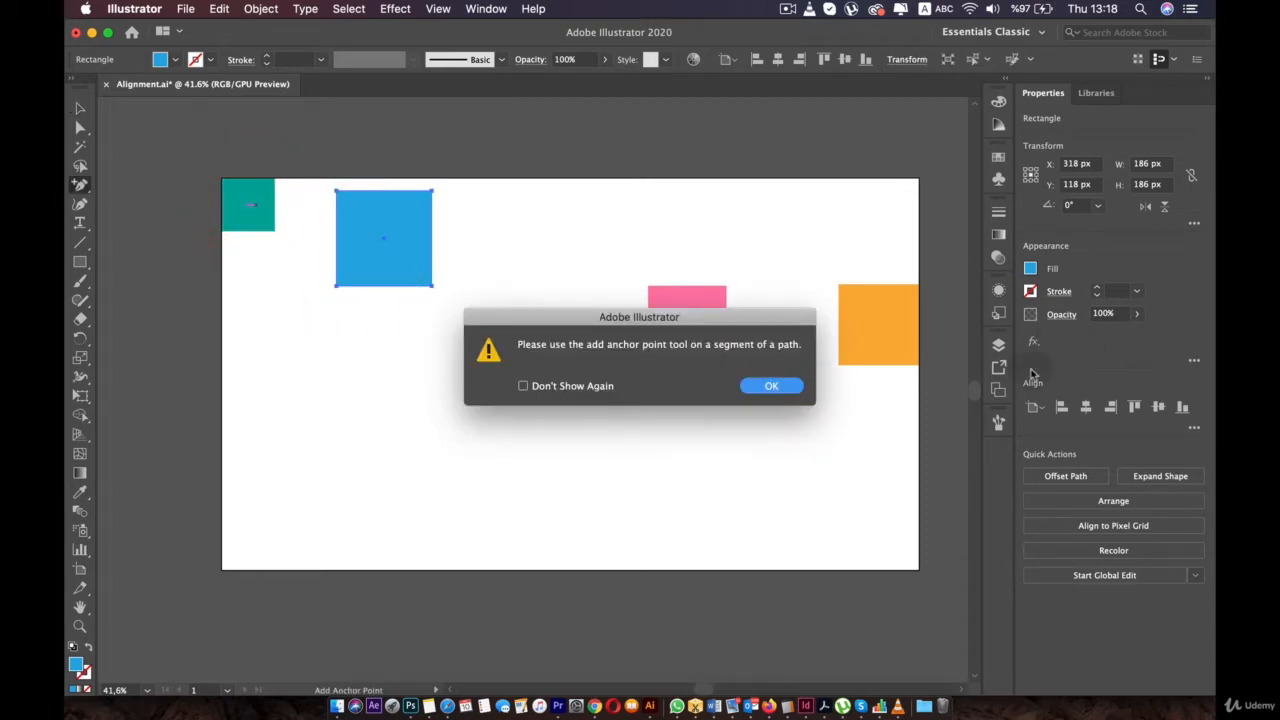
{"action": "left_click", "coordinate": [771, 386]}
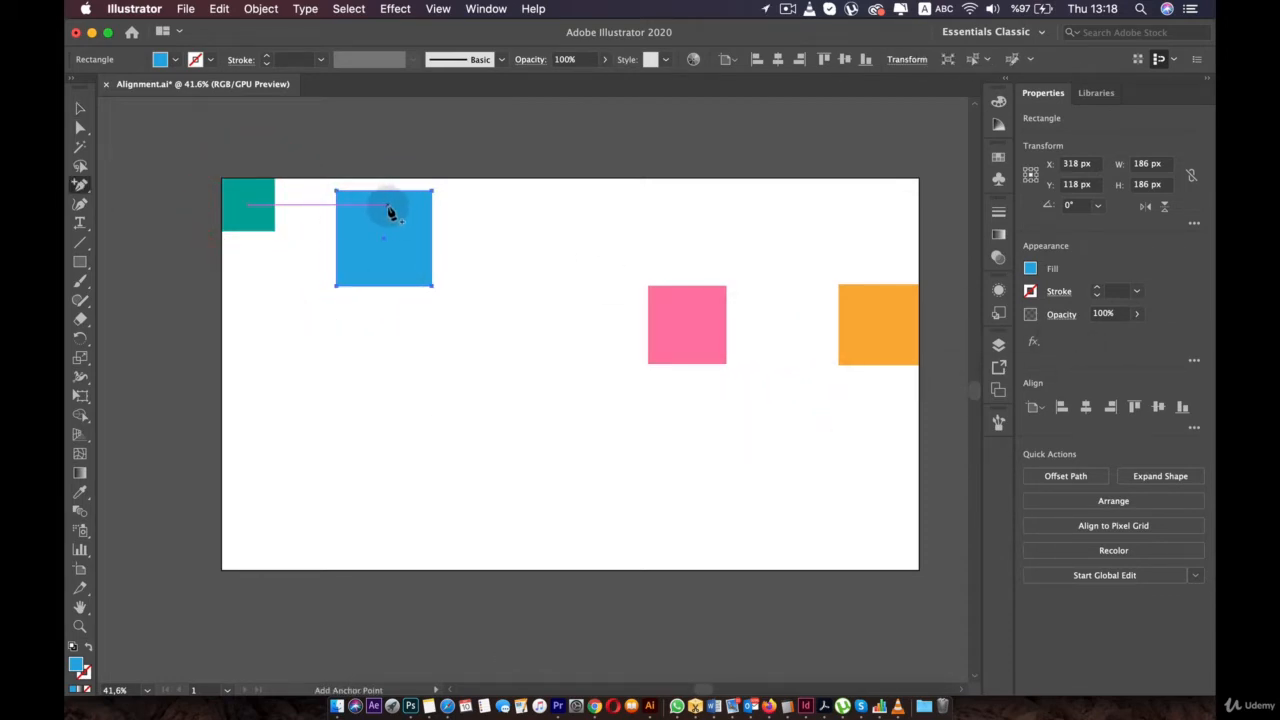
{"action": "left_click", "coordinate": [423, 264]}
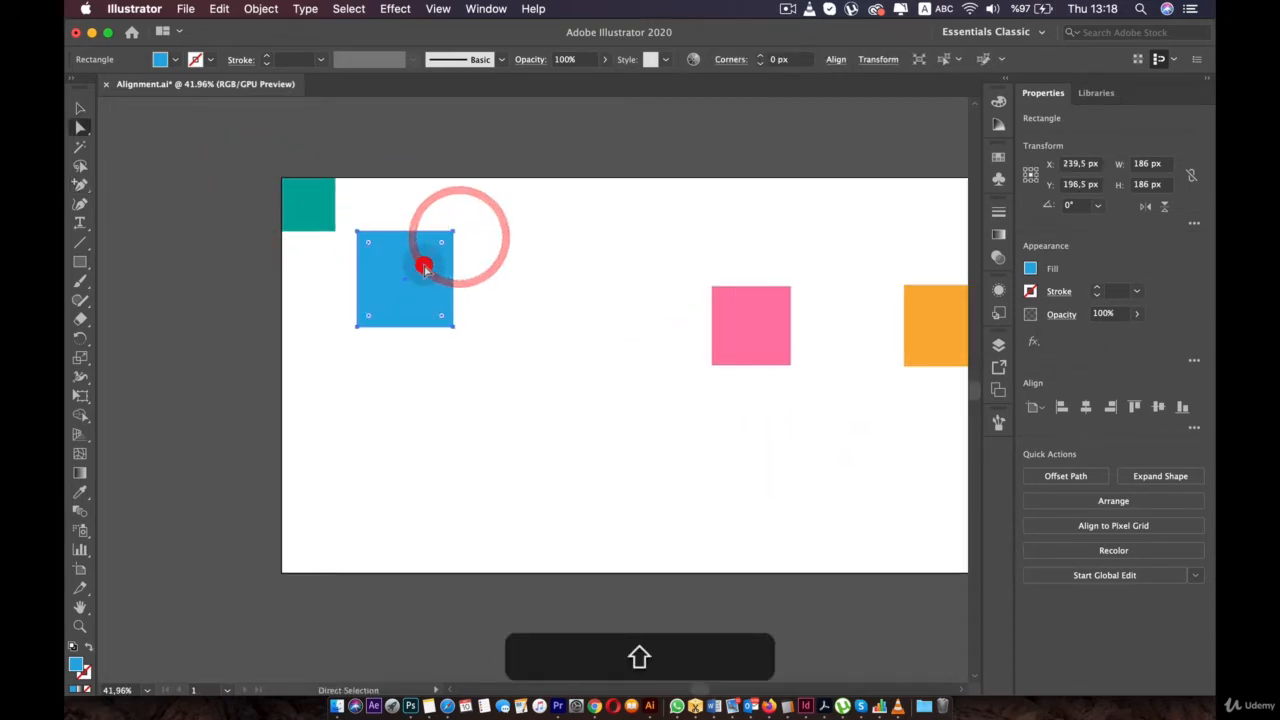
{"action": "key", "text": "BackSpace"}
{"action": "left_click", "coordinate": [317, 201]}
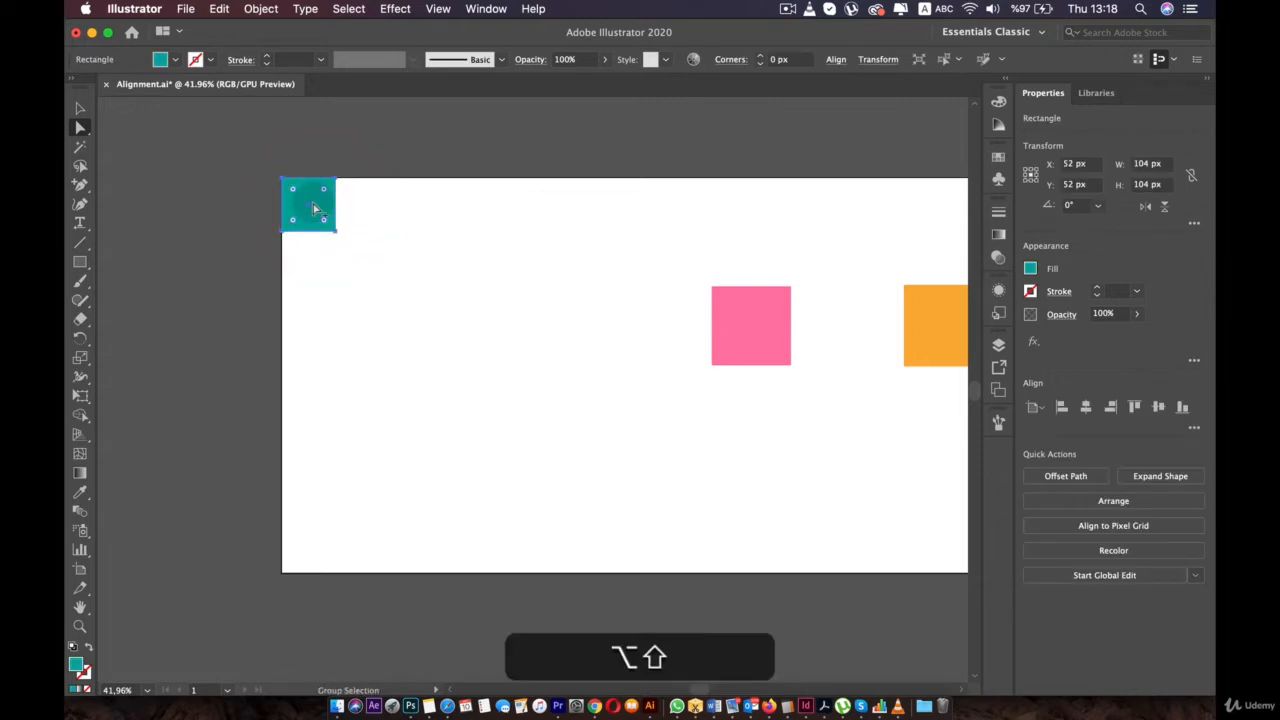
- Duplicate the teal square repeatedly along the artboard's top edge
{"action": "left_click_drag", "start_coordinate": [313, 208], "coordinate": [436, 206]}
{"action": "left_click_drag", "start_coordinate": [436, 206], "coordinate": [932, 211]}
{"action": "left_click_drag", "start_coordinate": [776, 200], "coordinate": [585, 232]}
- Delete the orange and pink squares, then marquee-select the row of ten teal squares
{"action": "left_click", "coordinate": [734, 371]}
{"action": "key", "text": "BackSpace"}
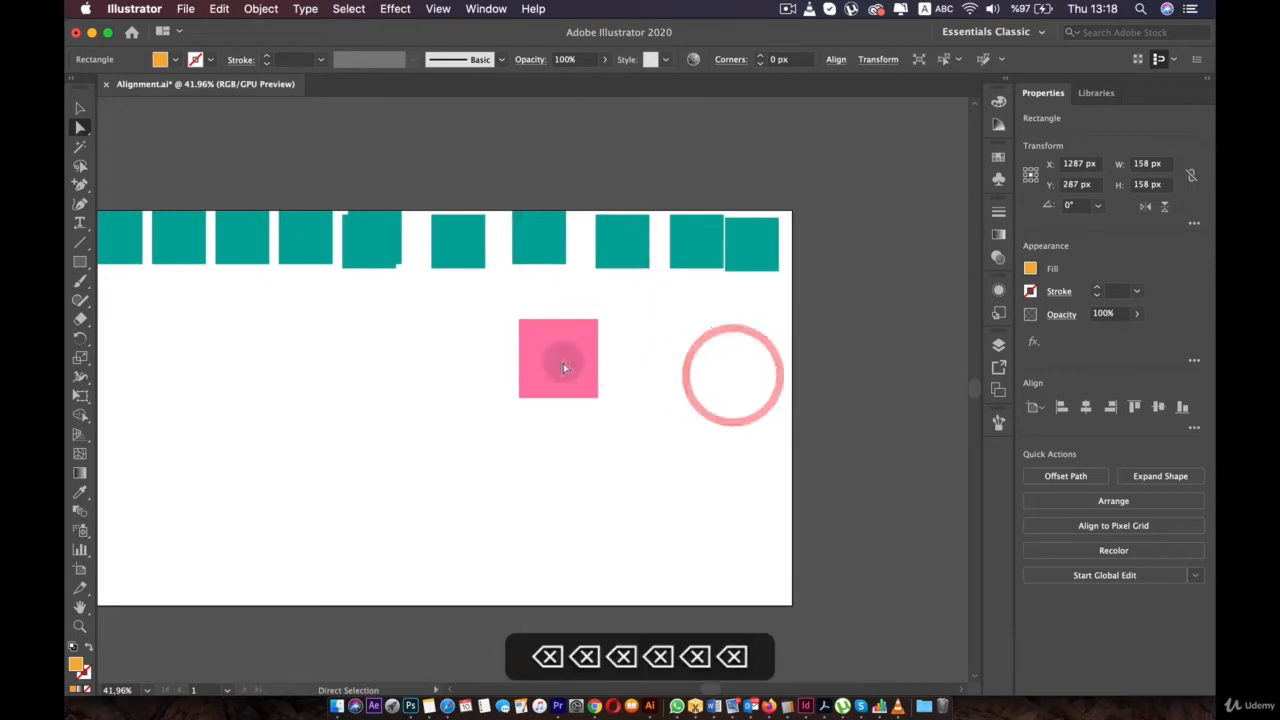
{"action": "left_click", "coordinate": [556, 362]}
{"action": "key", "text": "BackSpace"}
{"action": "scroll", "coordinate": [433, 360], "scroll_direction": "down", "scroll_amount": 2}
{"action": "left_click_drag", "start_coordinate": [149, 194], "coordinate": [726, 300]}
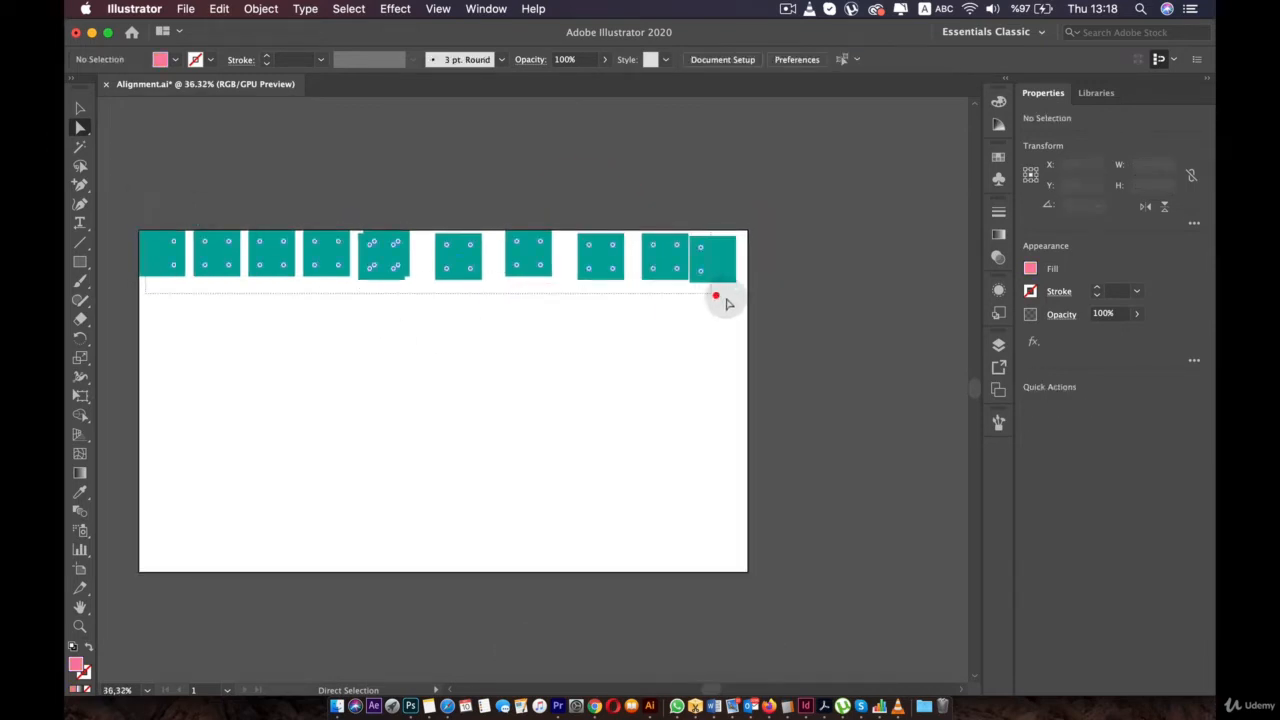
- Align the teal squares to the artboard, spacing them evenly and aligning their tops
{"action": "left_click", "coordinate": [836, 60]}
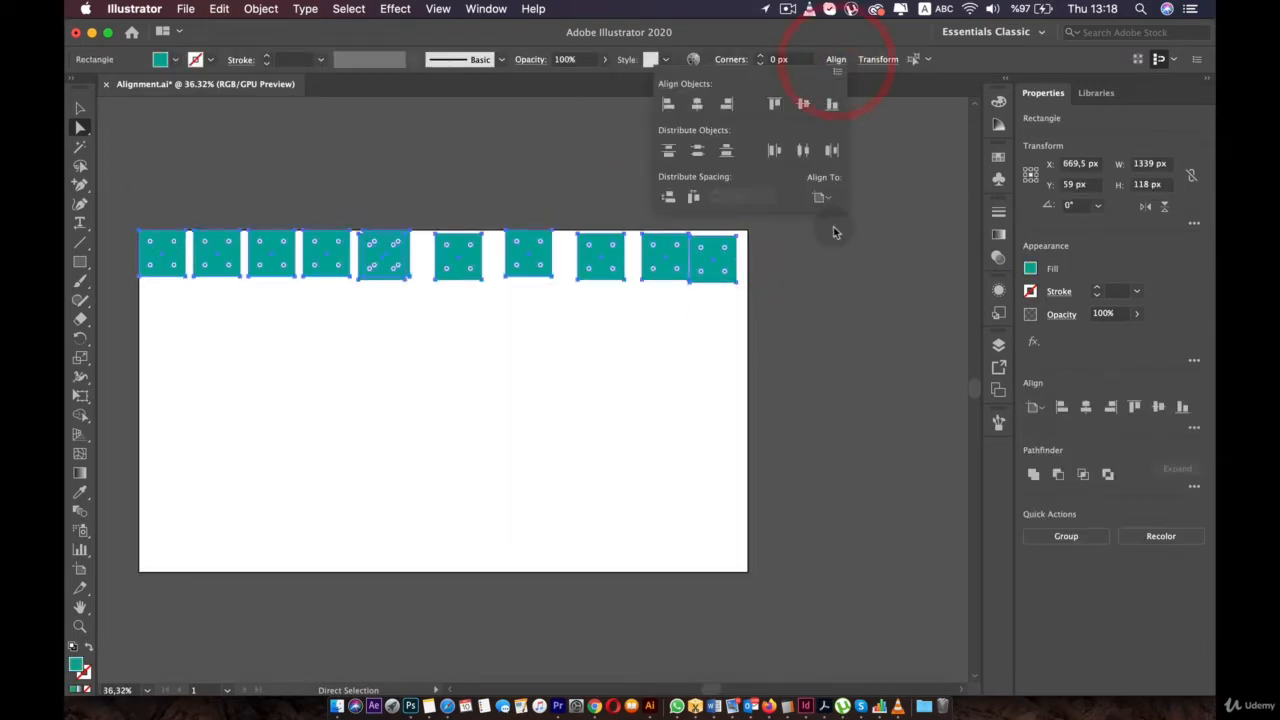
{"action": "left_click", "coordinate": [824, 198]}
{"action": "left_click", "coordinate": [849, 251]}
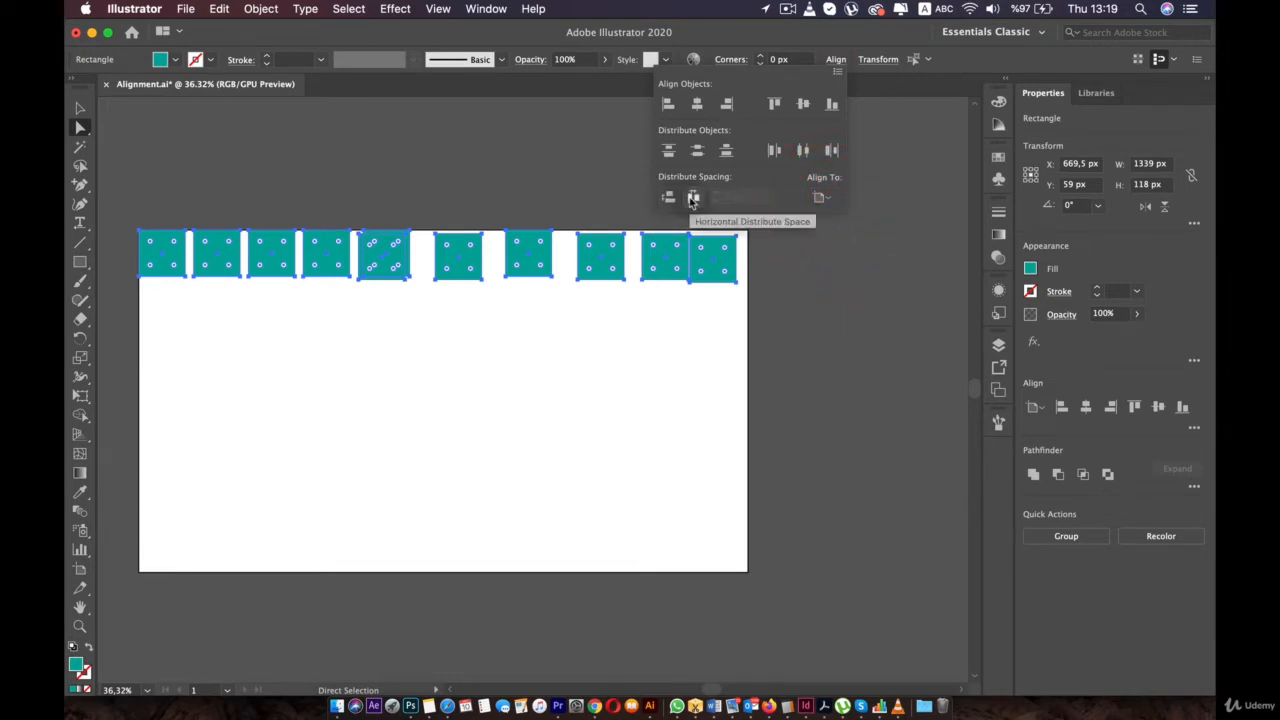
{"action": "left_click", "coordinate": [693, 198]}
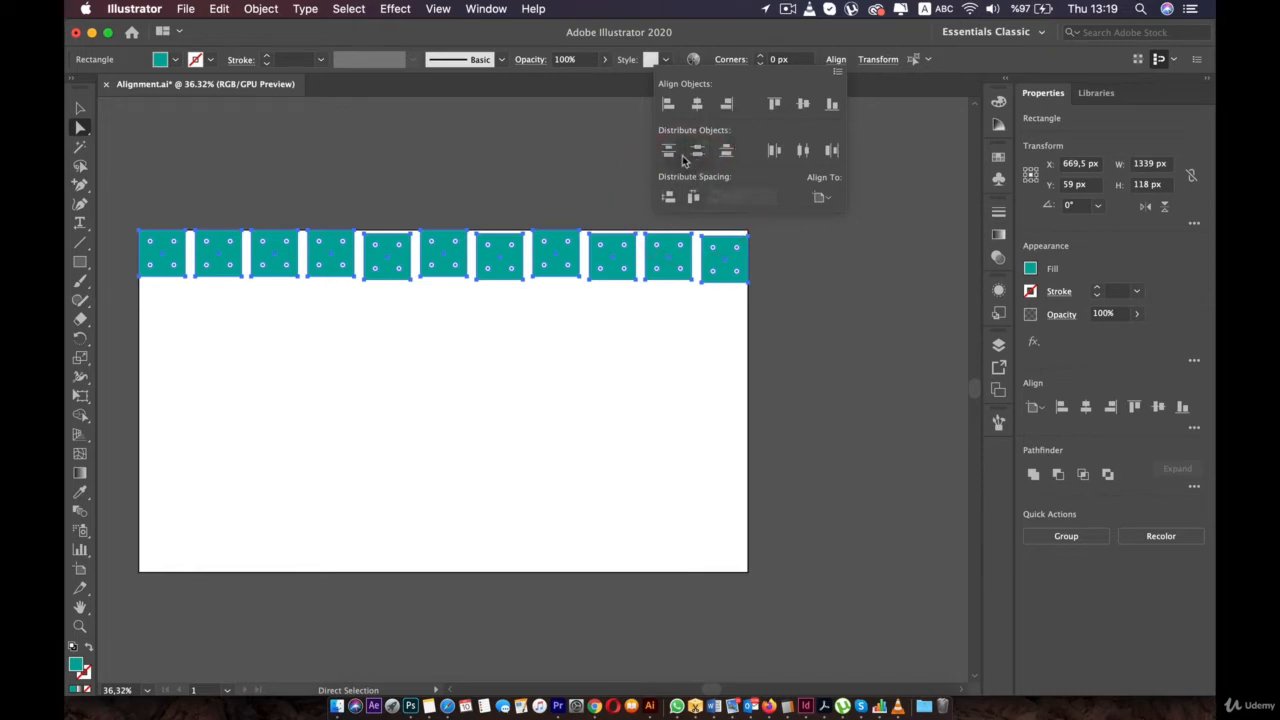
{"action": "left_click", "coordinate": [774, 104]}
- Deselect the teal squares and shift the artboard view to the right
{"action": "left_click", "coordinate": [551, 330]}
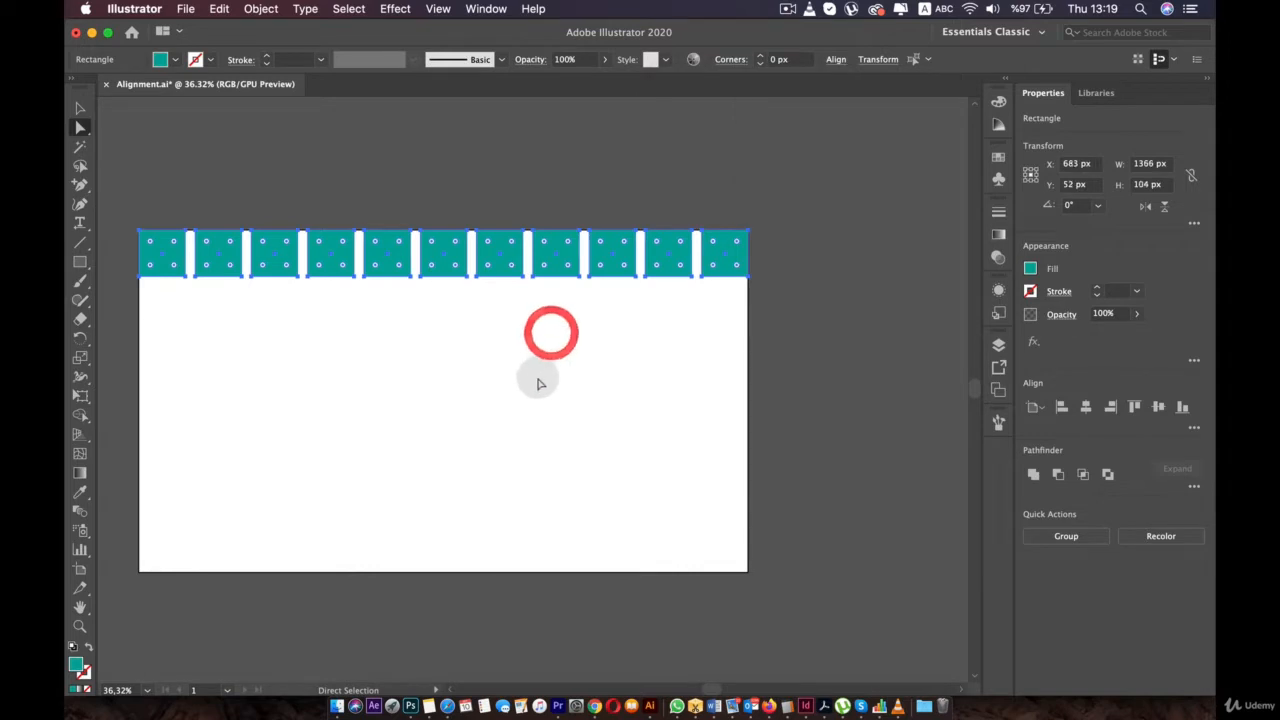
{"action": "left_click_drag", "start_coordinate": [537, 378], "coordinate": [619, 401]}
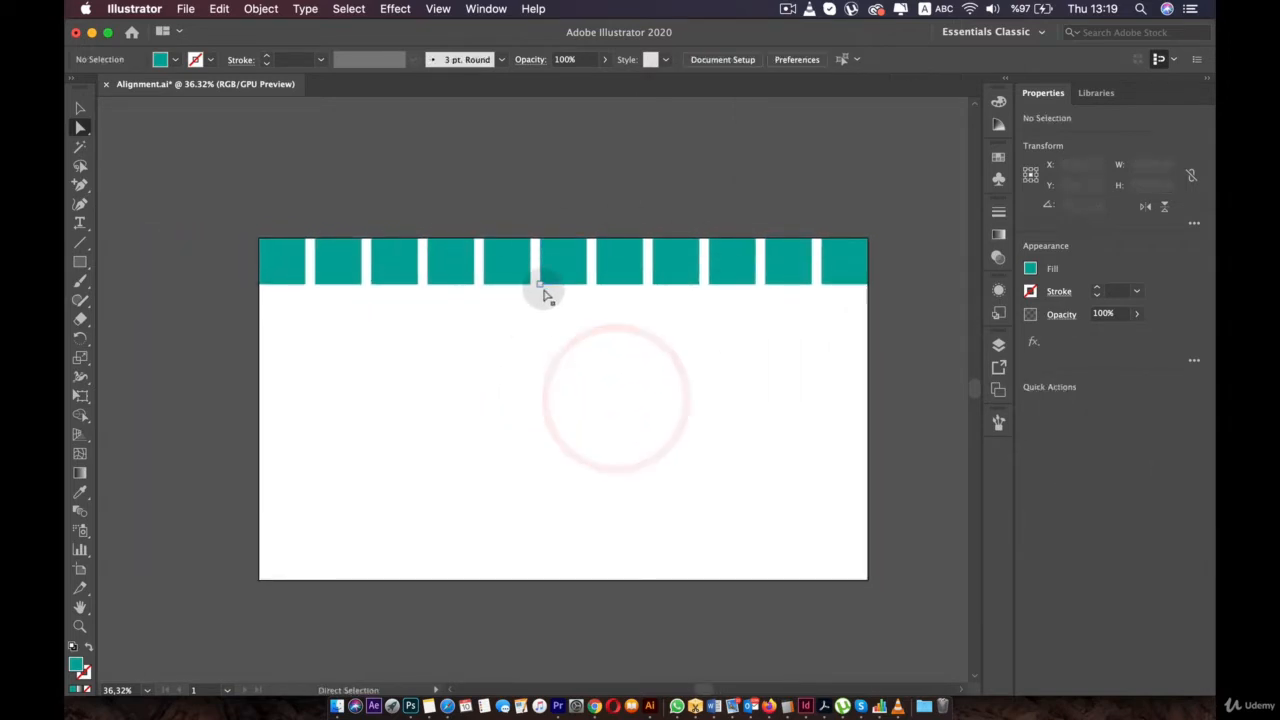
{"action": "scroll", "coordinate": [893, 271], "scroll_direction": "down", "scroll_amount": 3}
{"action": "scroll", "coordinate": [770, 260], "scroll_direction": "up", "scroll_amount": 5}
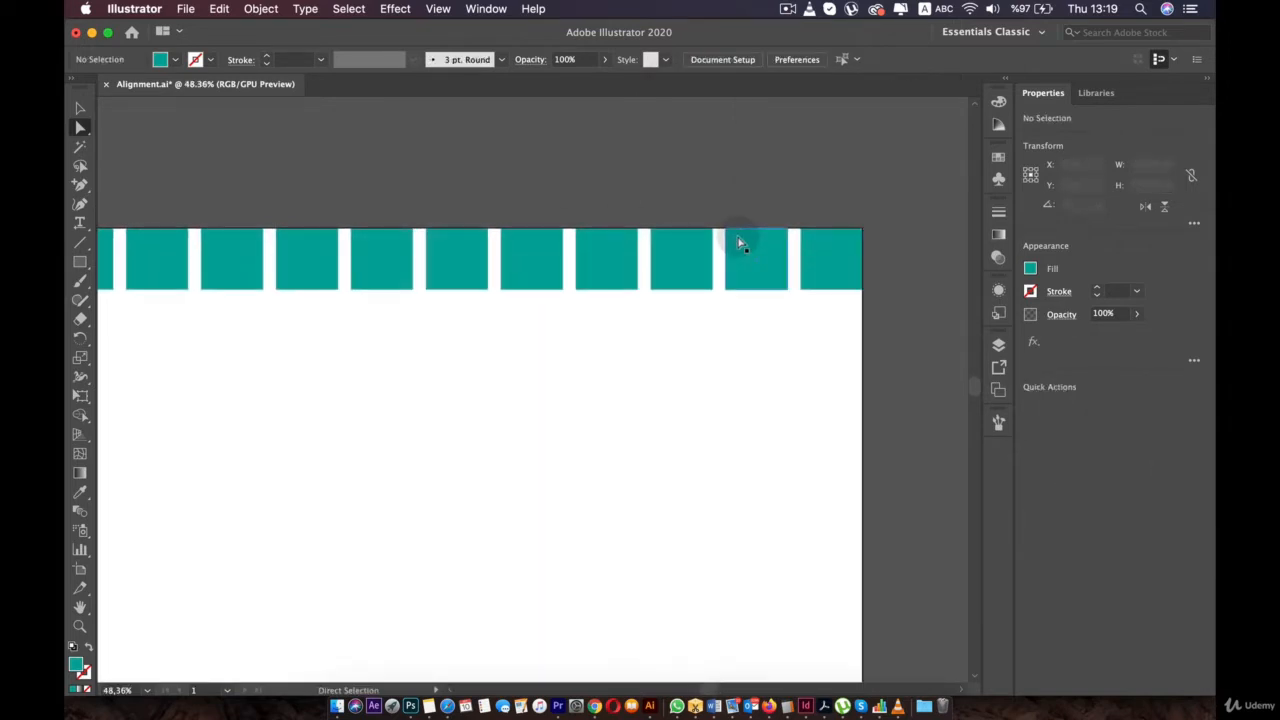
{"action": "scroll", "coordinate": [740, 243], "scroll_direction": "down", "scroll_amount": 3}
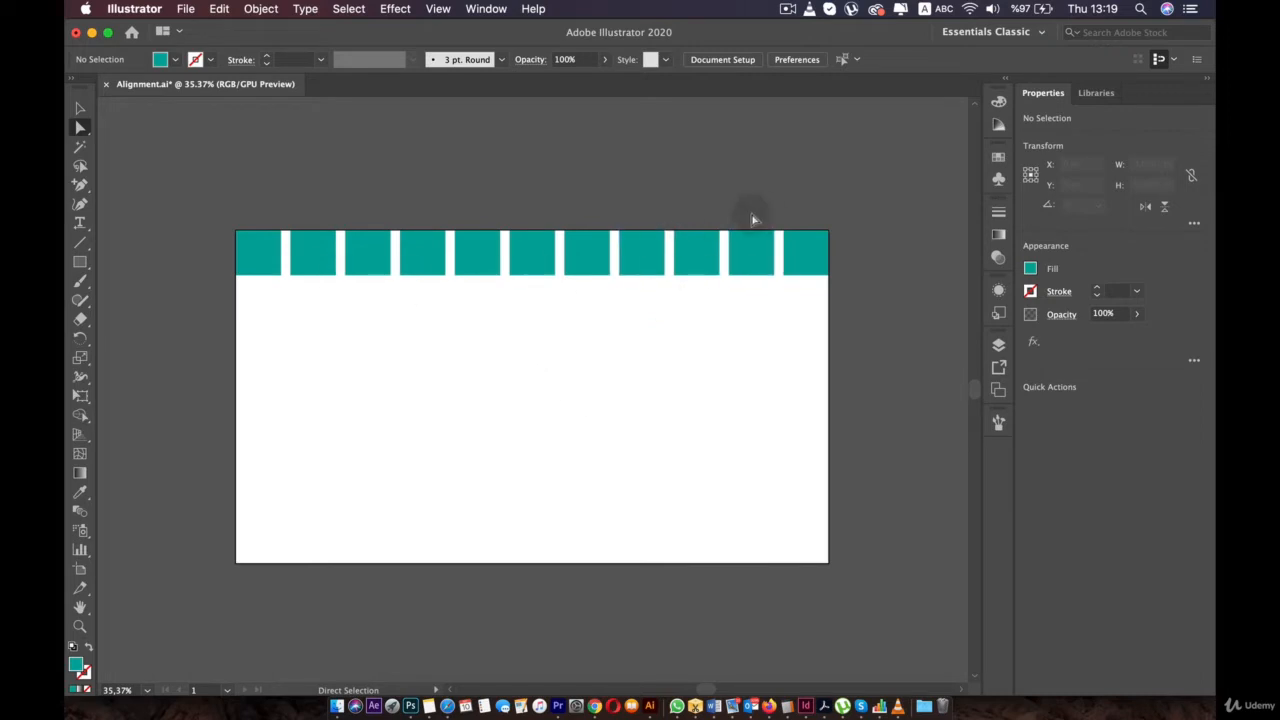
{"action": "left_click", "coordinate": [805, 10]}
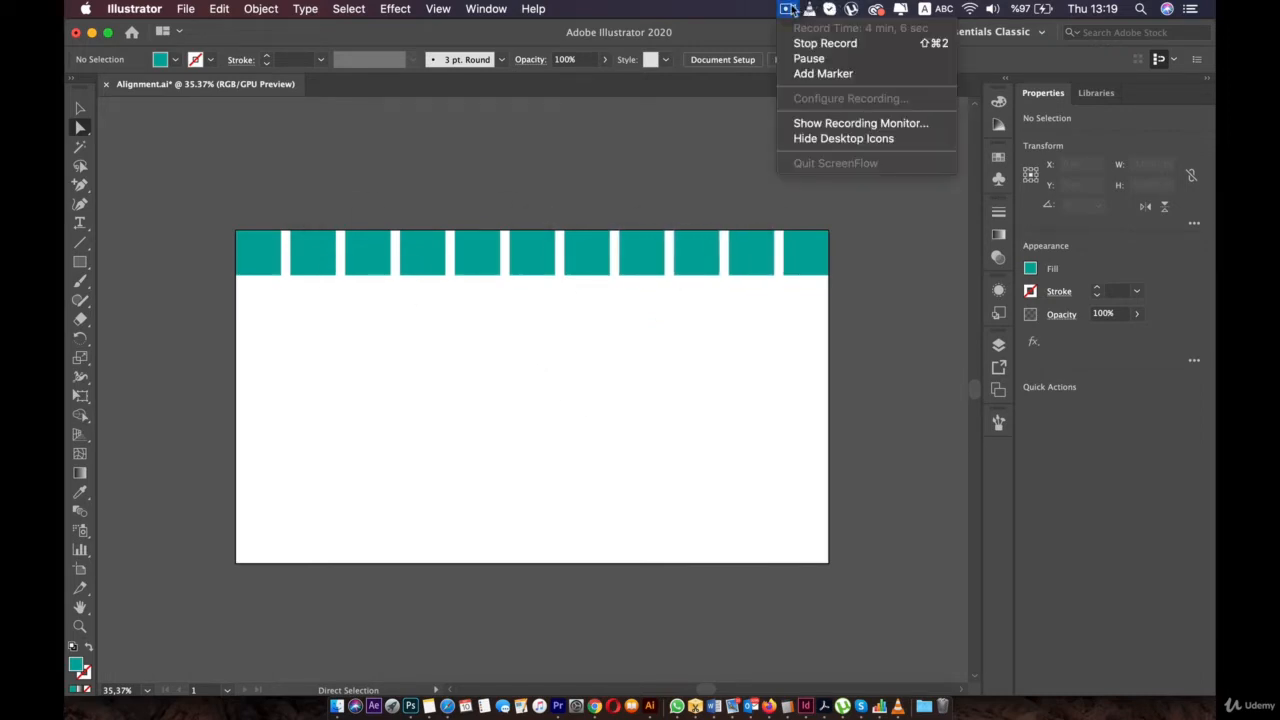
{"action": "left_click", "coordinate": [792, 57]}
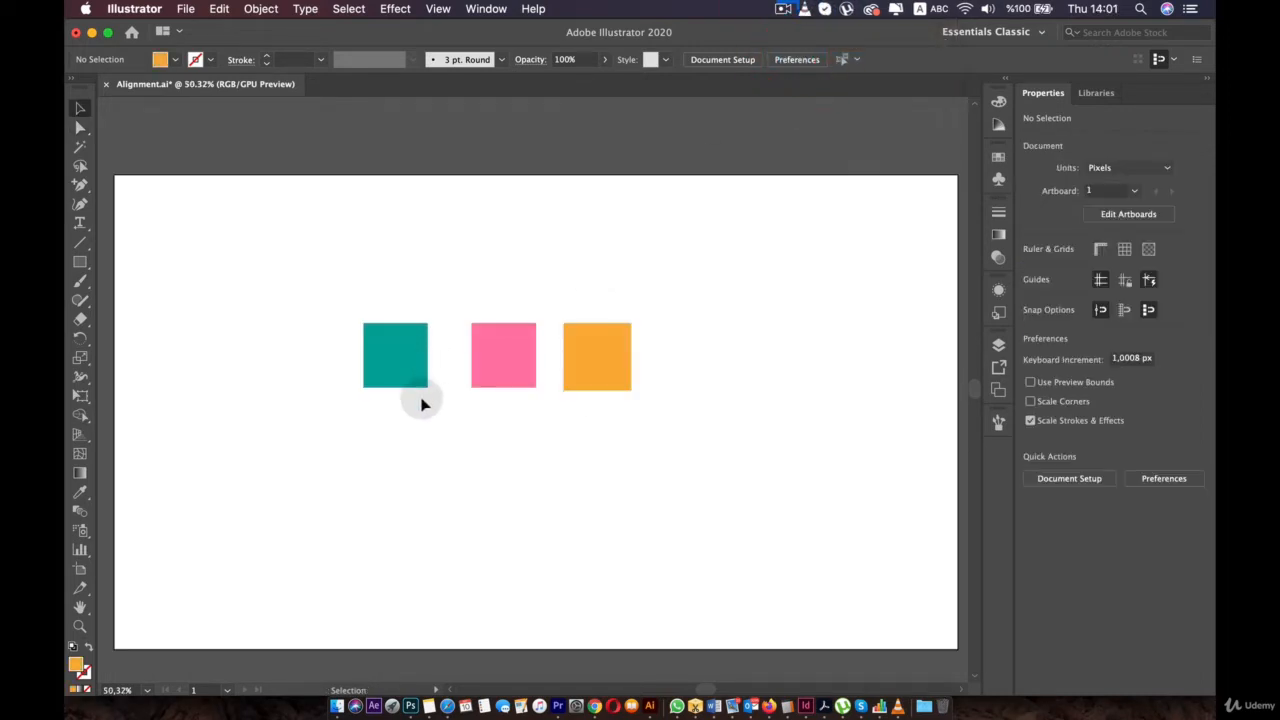
- Bring the artboard into view and move the teal square down and left
{"action": "scroll", "coordinate": [421, 404], "scroll_direction": "down", "scroll_amount": 5}
{"action": "key", "text": "space"}
{"action": "left_click_drag", "start_coordinate": [411, 409], "coordinate": [491, 358]}
{"action": "scroll", "coordinate": [506, 366], "scroll_direction": "up", "scroll_amount": 4}
{"action": "left_click", "coordinate": [475, 292]}
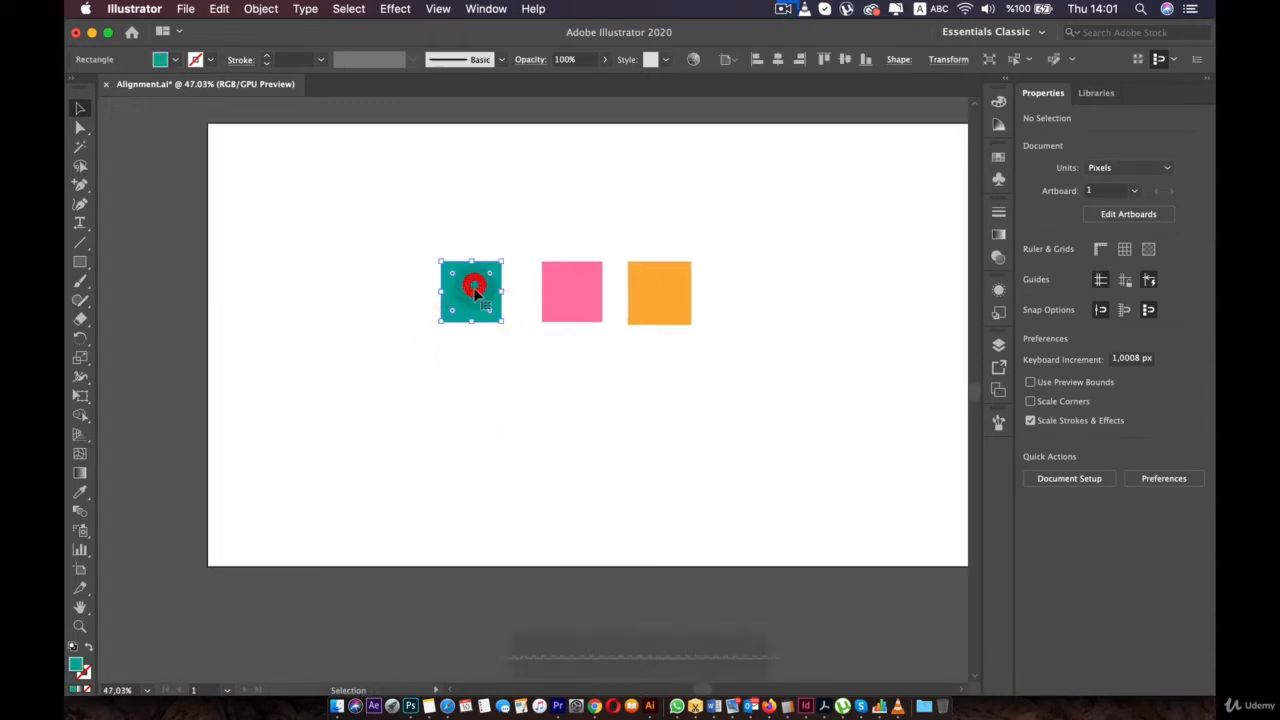
{"action": "left_click_drag", "start_coordinate": [475, 289], "coordinate": [457, 328]}
- Move the pink square left of the teal one and the orange square beside teal
{"action": "left_click_drag", "start_coordinate": [569, 281], "coordinate": [377, 317]}
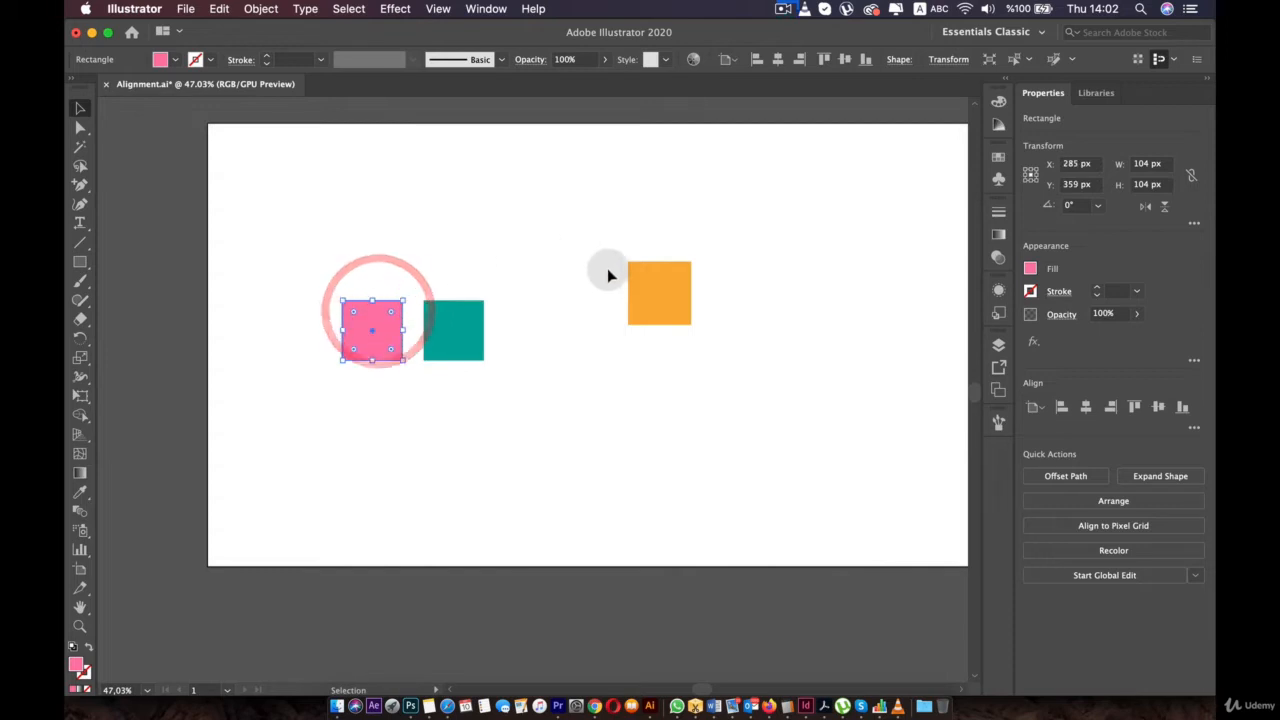
{"action": "left_click_drag", "start_coordinate": [658, 313], "coordinate": [535, 330]}
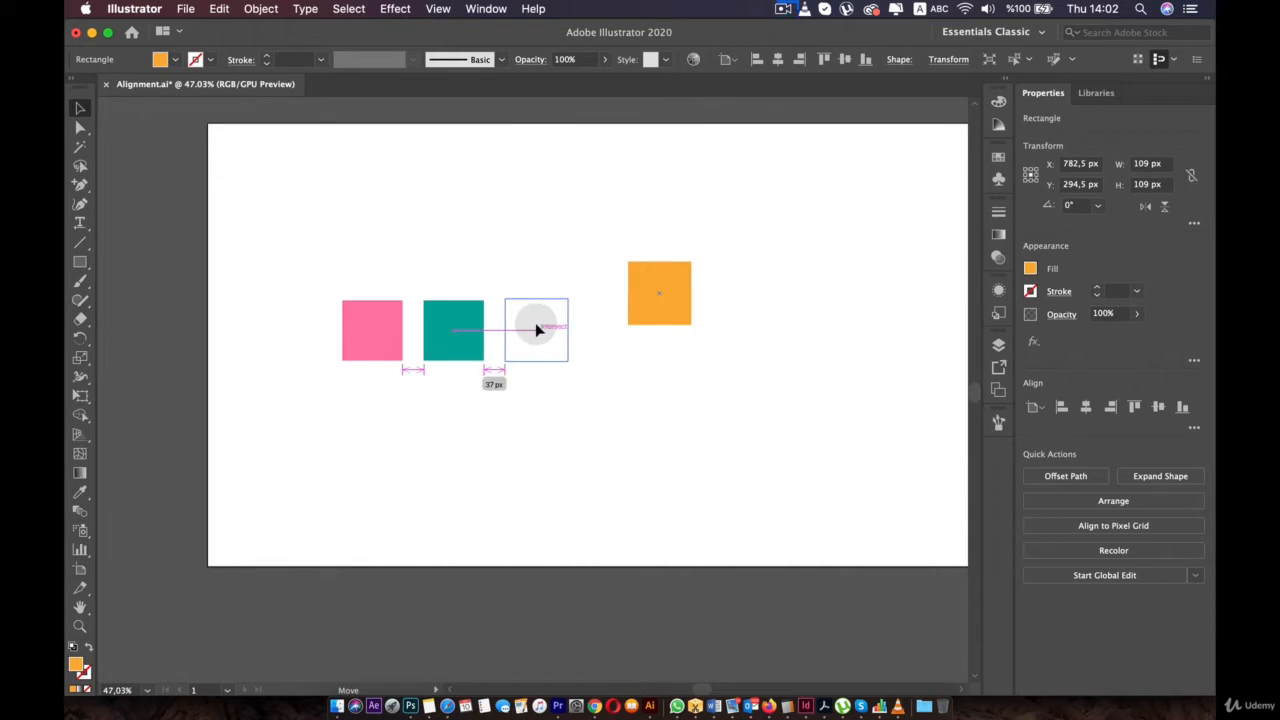
{"action": "left_click_drag", "start_coordinate": [537, 330], "coordinate": [536, 168]}
- Stretch the orange square upward into a tall bar
{"action": "left_click", "coordinate": [526, 417]}
{"action": "left_click", "coordinate": [506, 324]}
{"action": "left_click_drag", "start_coordinate": [451, 337], "coordinate": [459, 268]}
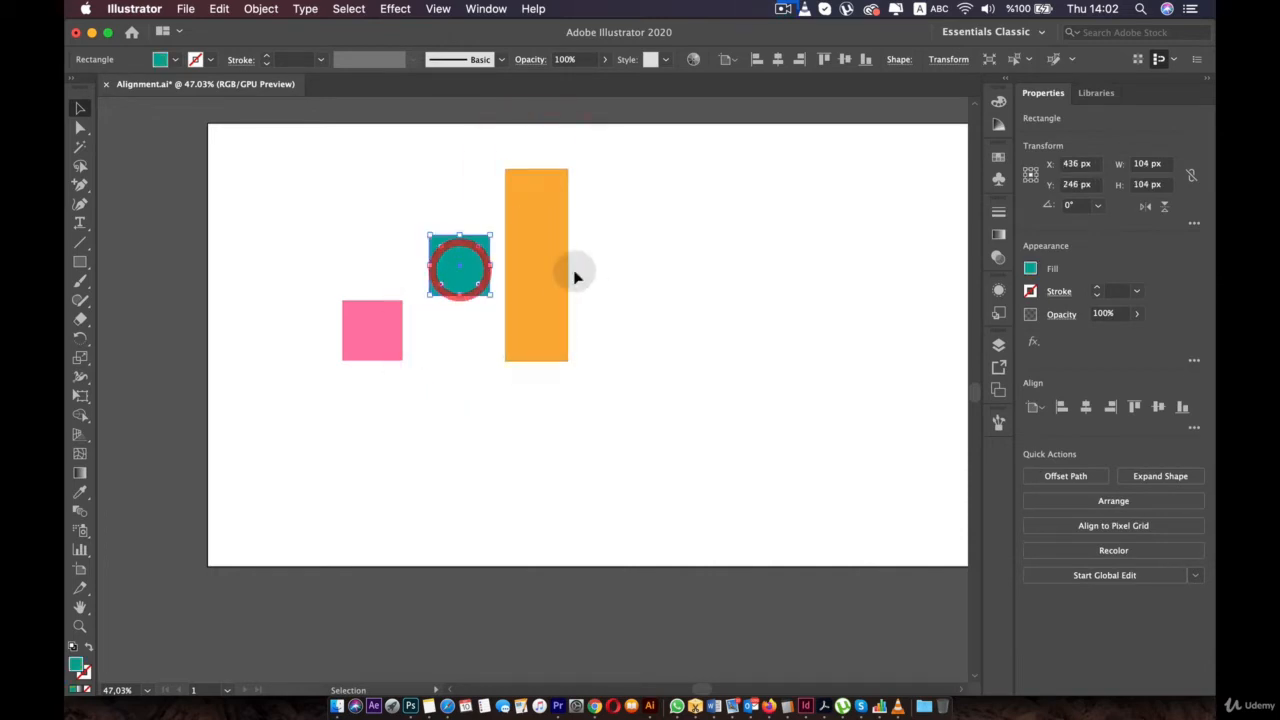
- Line up the pink square, teal square and orange bar along a shared bottom edge
{"action": "left_click", "coordinate": [531, 266]}
{"action": "left_click", "coordinate": [452, 256]}
{"action": "left_click_drag", "start_coordinate": [370, 318], "coordinate": [407, 341]}
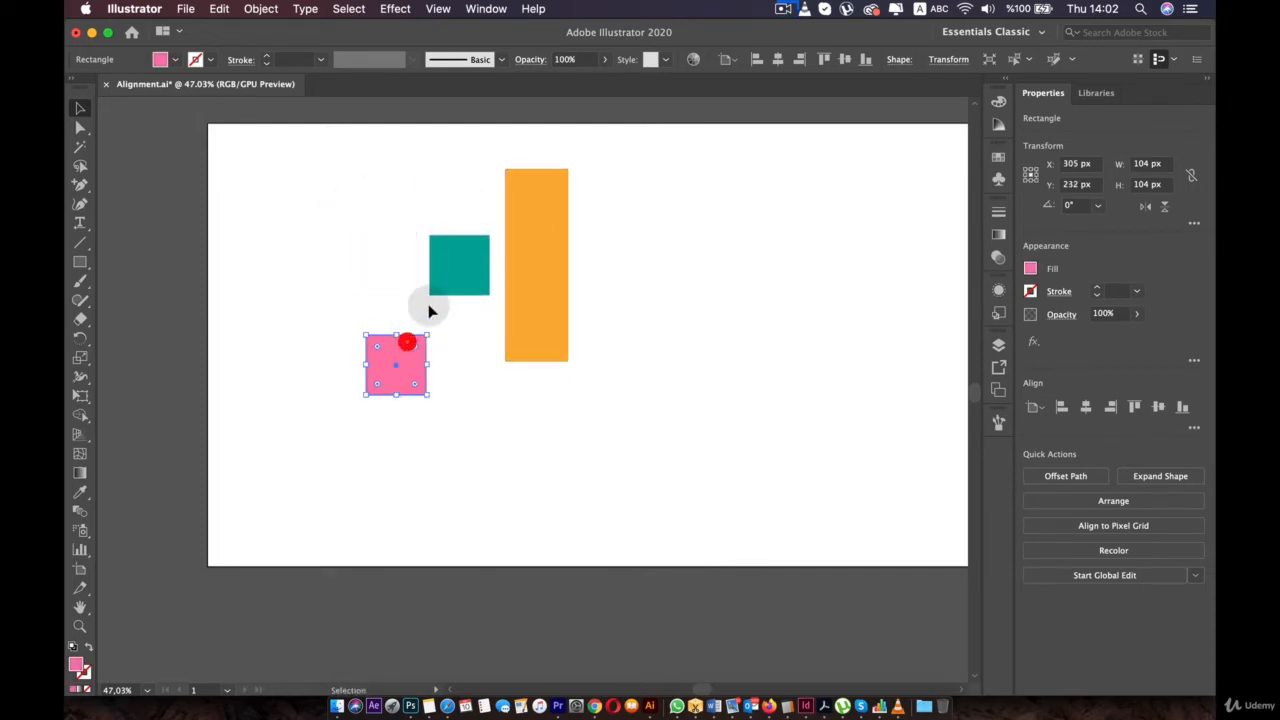
{"action": "left_click_drag", "start_coordinate": [449, 250], "coordinate": [458, 347]}
{"action": "mouse_move", "coordinate": [534, 310]}
{"action": "left_mouse_down"}
{"action": "mouse_move", "coordinate": [554, 331]}
{"action": "mouse_move", "coordinate": [569, 317]}
{"action": "mouse_move", "coordinate": [556, 318]}
{"action": "left_mouse_up"}
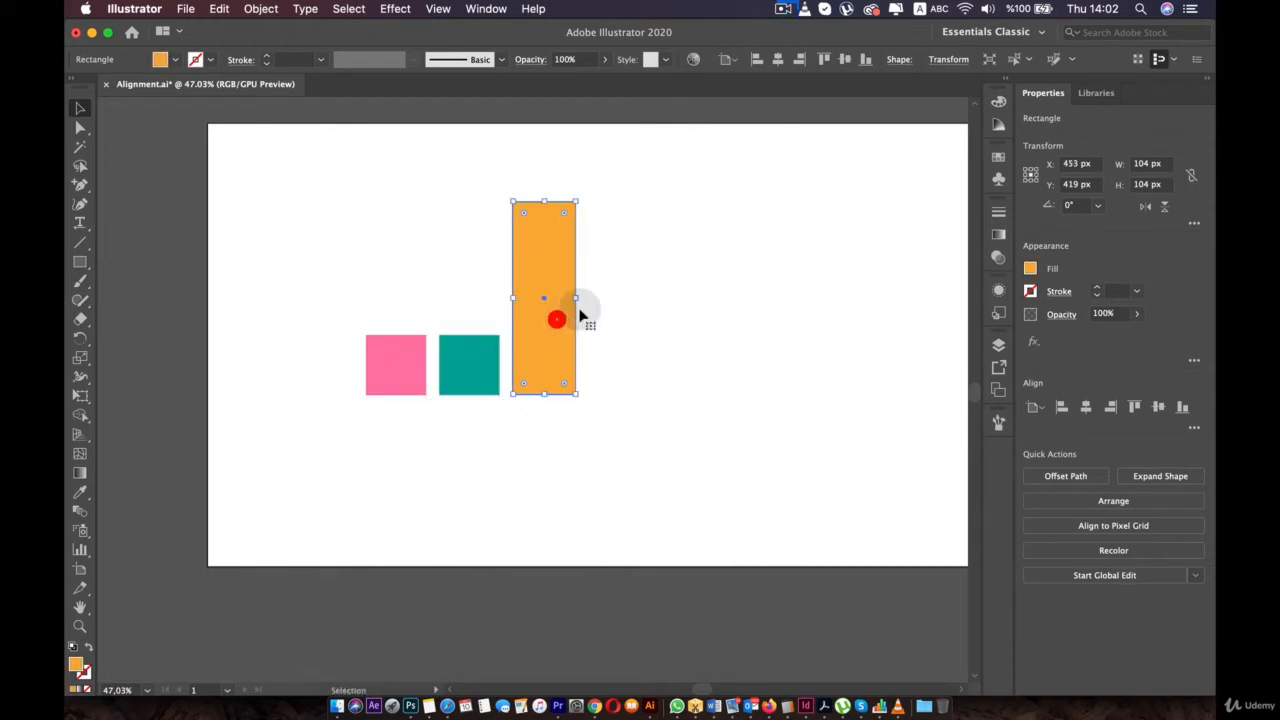
{"action": "left_click", "coordinate": [674, 297]}
{"action": "left_click", "coordinate": [442, 9]}
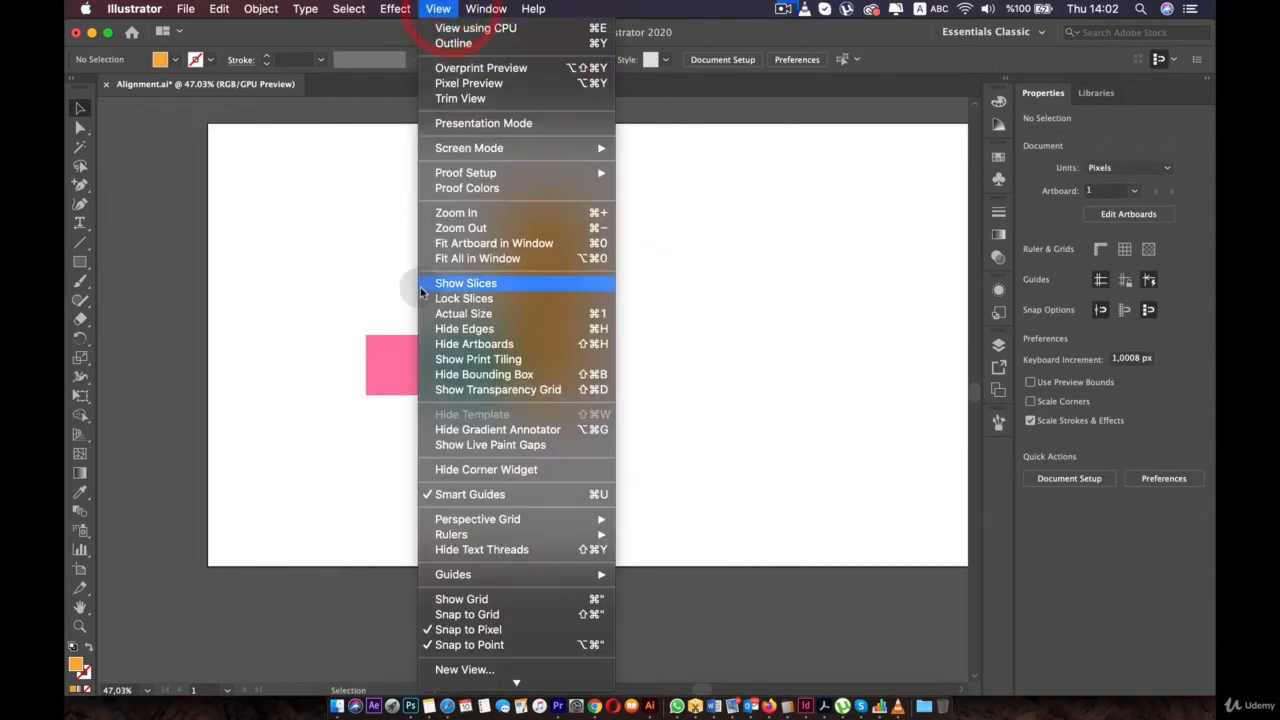
- Turn off Smart Guides and settle the orange bar beside the two squares
{"action": "left_click", "coordinate": [468, 494]}
{"action": "left_click", "coordinate": [537, 457]}
{"action": "mouse_move", "coordinate": [526, 333]}
{"action": "left_mouse_down"}
{"action": "mouse_move", "coordinate": [509, 380]}
{"action": "mouse_move", "coordinate": [541, 473]}
{"action": "mouse_move", "coordinate": [534, 320]}
{"action": "left_mouse_up"}
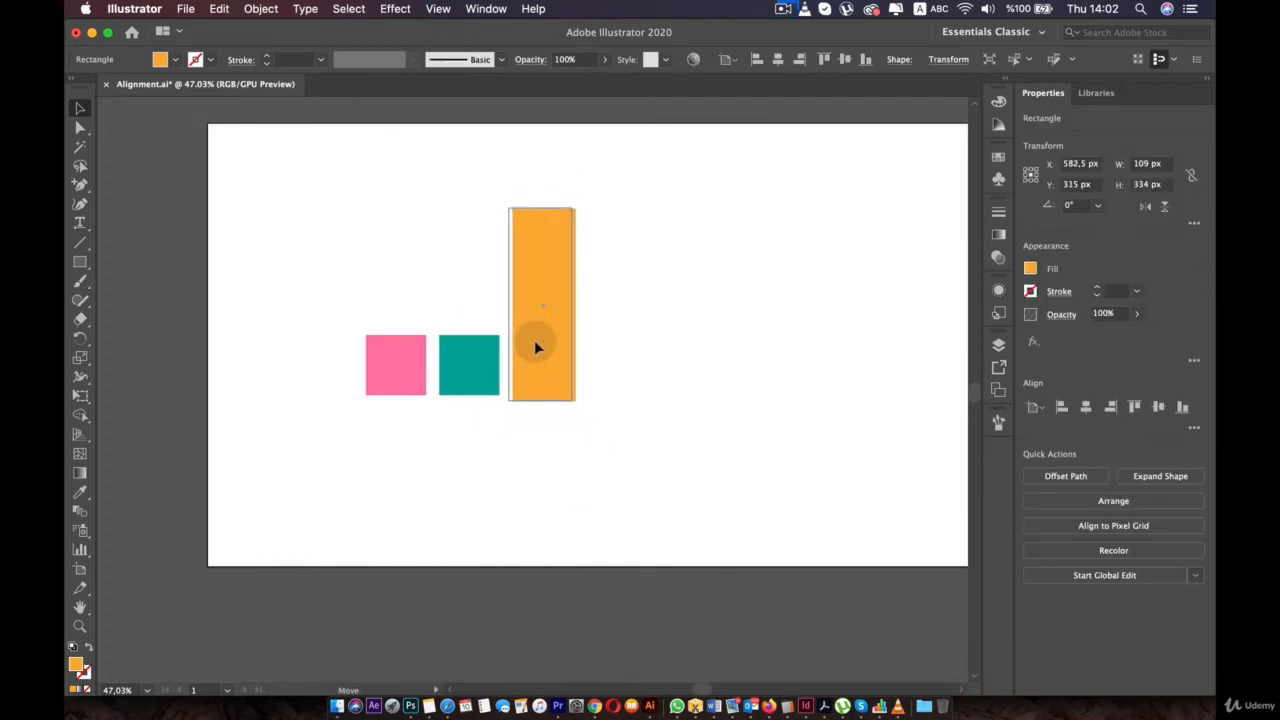
{"action": "left_click_drag", "start_coordinate": [547, 375], "coordinate": [545, 330]}
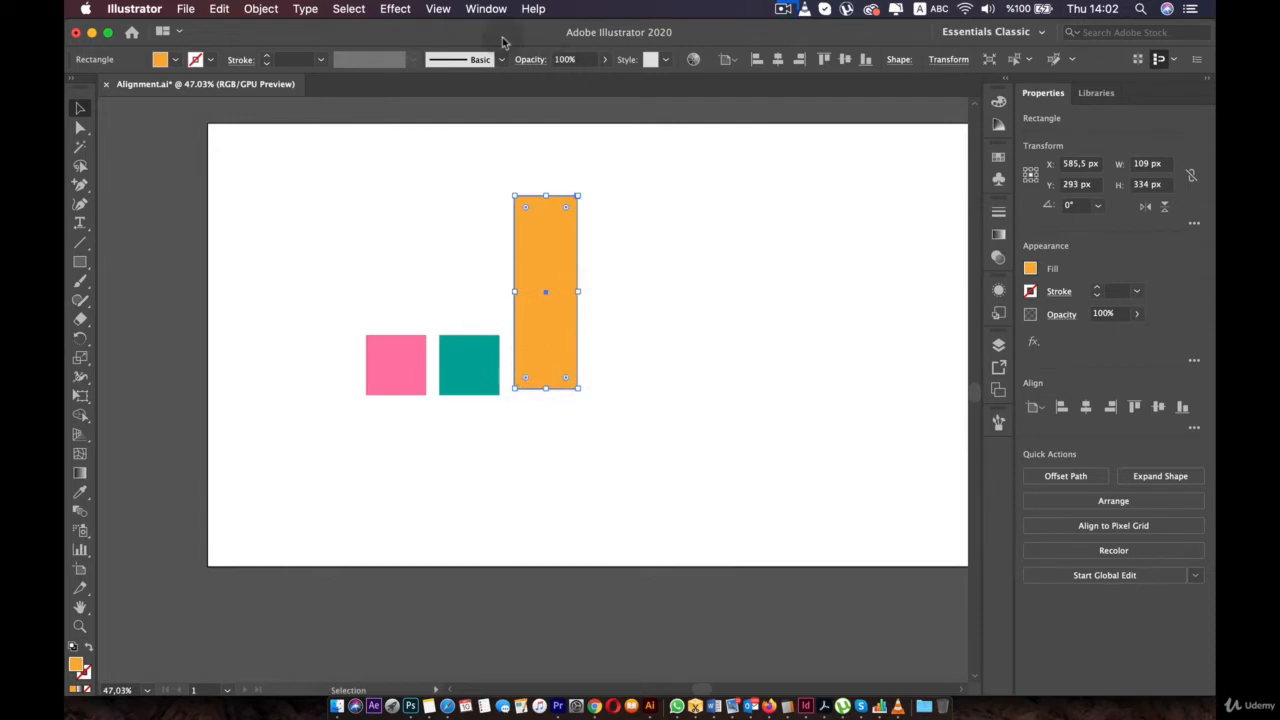
- Shift-drag the teal square left to X 434 px, closing the gap to pink
{"action": "left_click", "coordinate": [438, 8]}
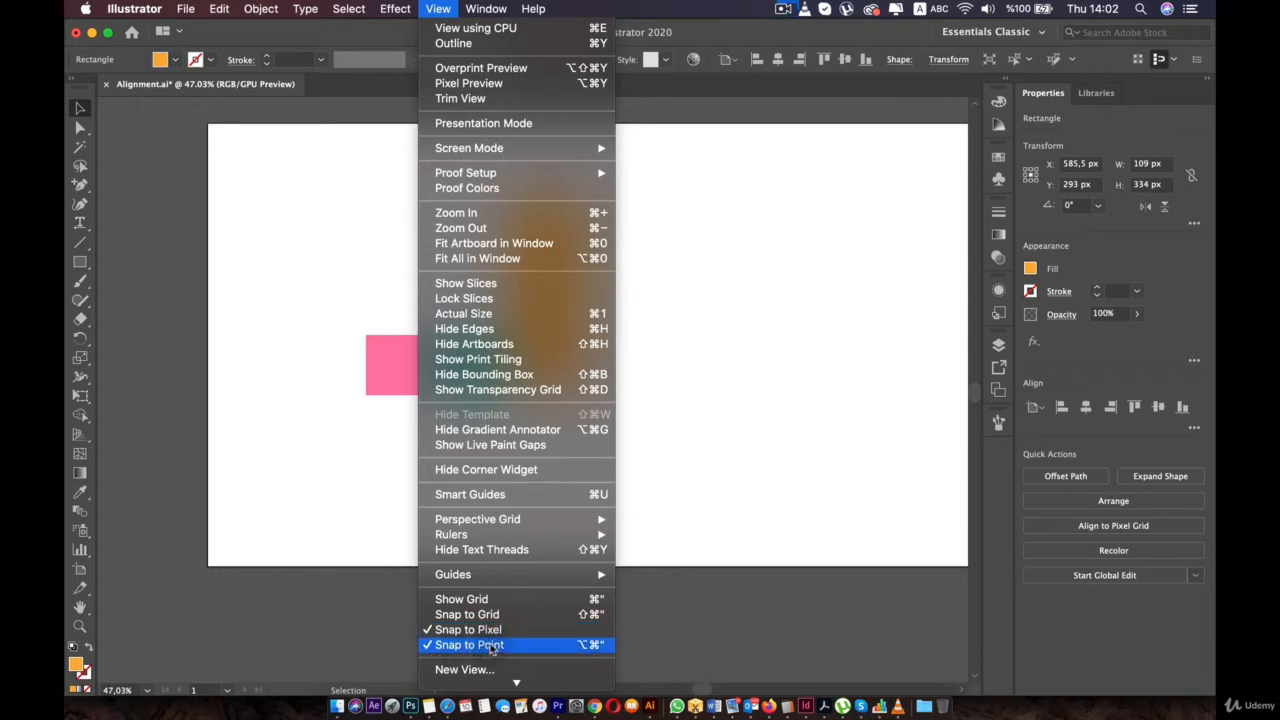
{"action": "left_click", "coordinate": [329, 494]}
{"action": "scroll", "coordinate": [385, 370], "scroll_direction": "up", "scroll_amount": 5}
{"action": "left_click_drag", "start_coordinate": [627, 372], "coordinate": [545, 296]}
{"action": "key", "text": "shift"}
{"action": "scroll", "coordinate": [580, 272], "scroll_direction": "up", "scroll_amount": 5}
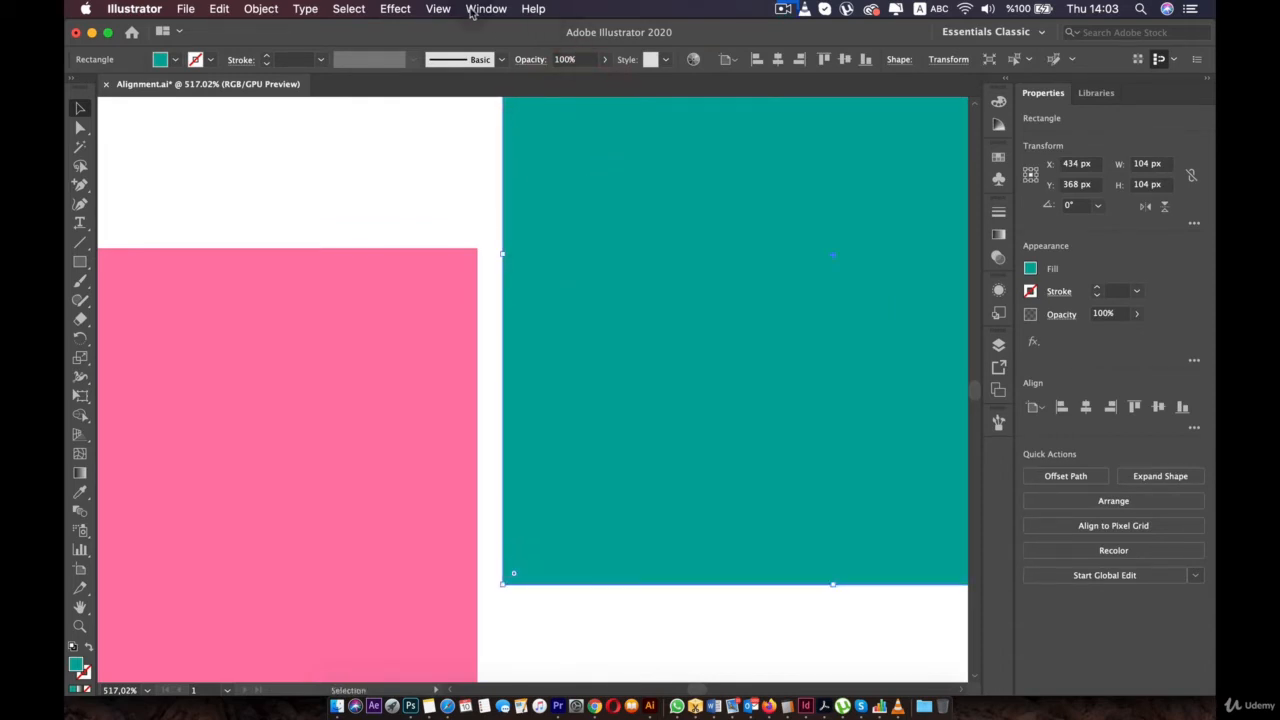
- Toggle Snap to Pixel off and on, nudging the teal square to X 431, Y 369 px
{"action": "left_click", "coordinate": [438, 9]}
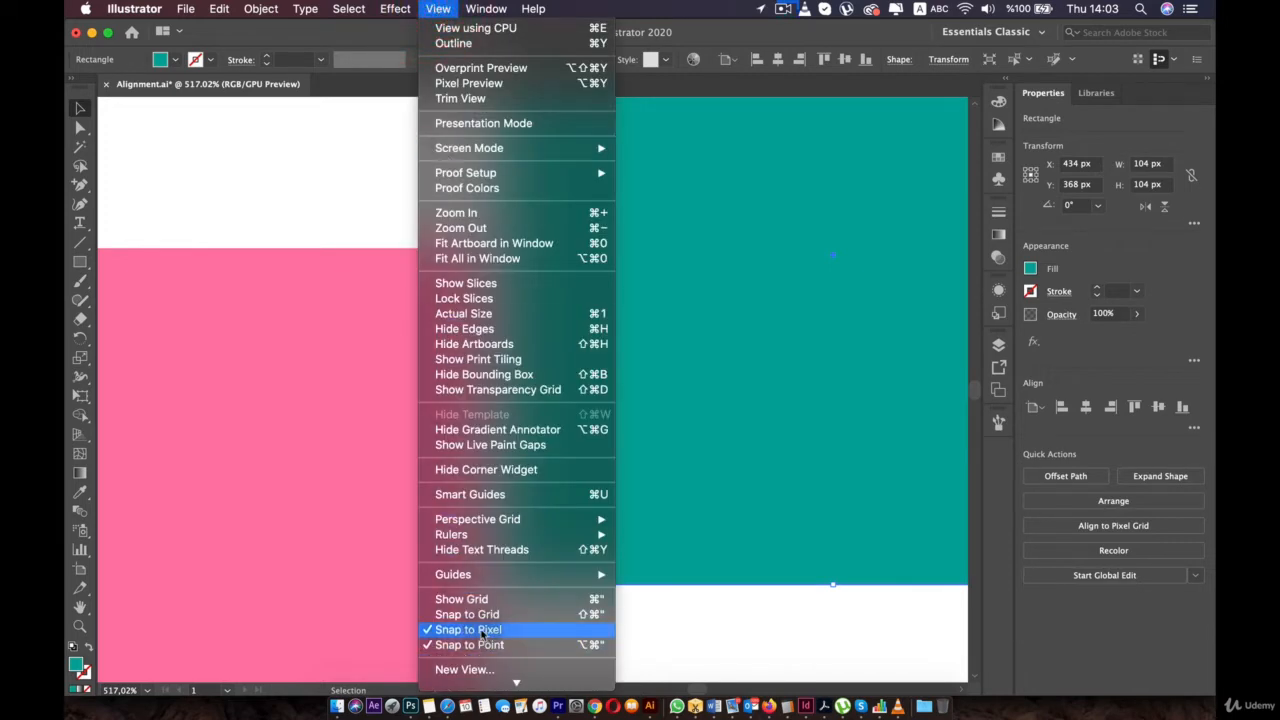
{"action": "left_click", "coordinate": [481, 630]}
{"action": "mouse_move", "coordinate": [583, 395]}
{"action": "left_mouse_down"}
{"action": "mouse_move", "coordinate": [594, 395]}
{"action": "mouse_move", "coordinate": [578, 397]}
{"action": "left_mouse_up"}
{"action": "left_click", "coordinate": [438, 8]}
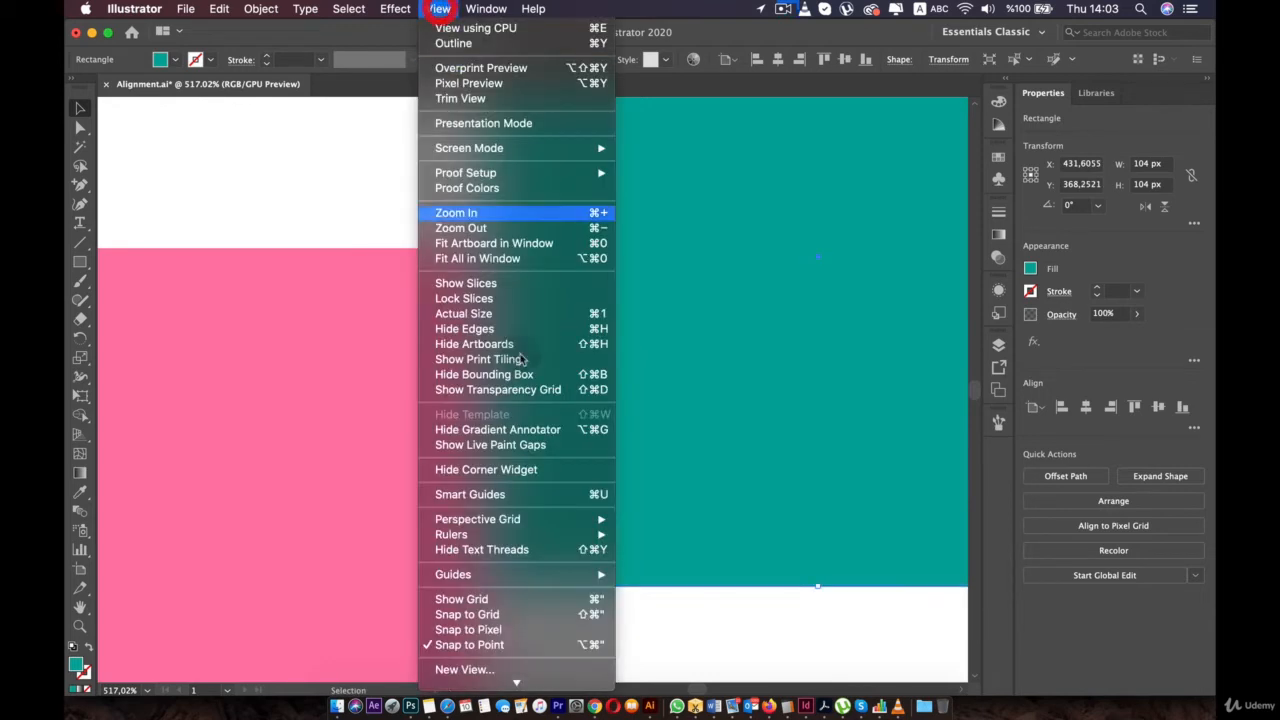
{"action": "left_click", "coordinate": [519, 631]}
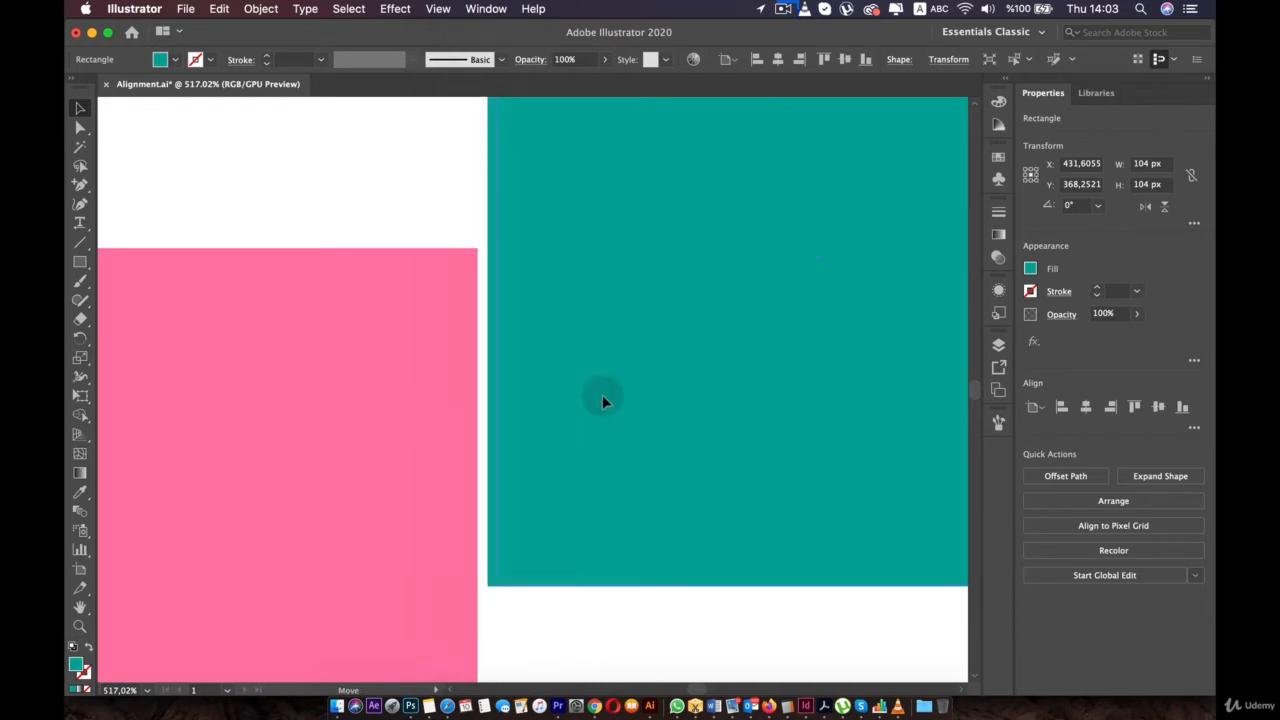
{"action": "left_click_drag", "start_coordinate": [613, 400], "coordinate": [595, 402]}
{"action": "left_click", "coordinate": [438, 8]}
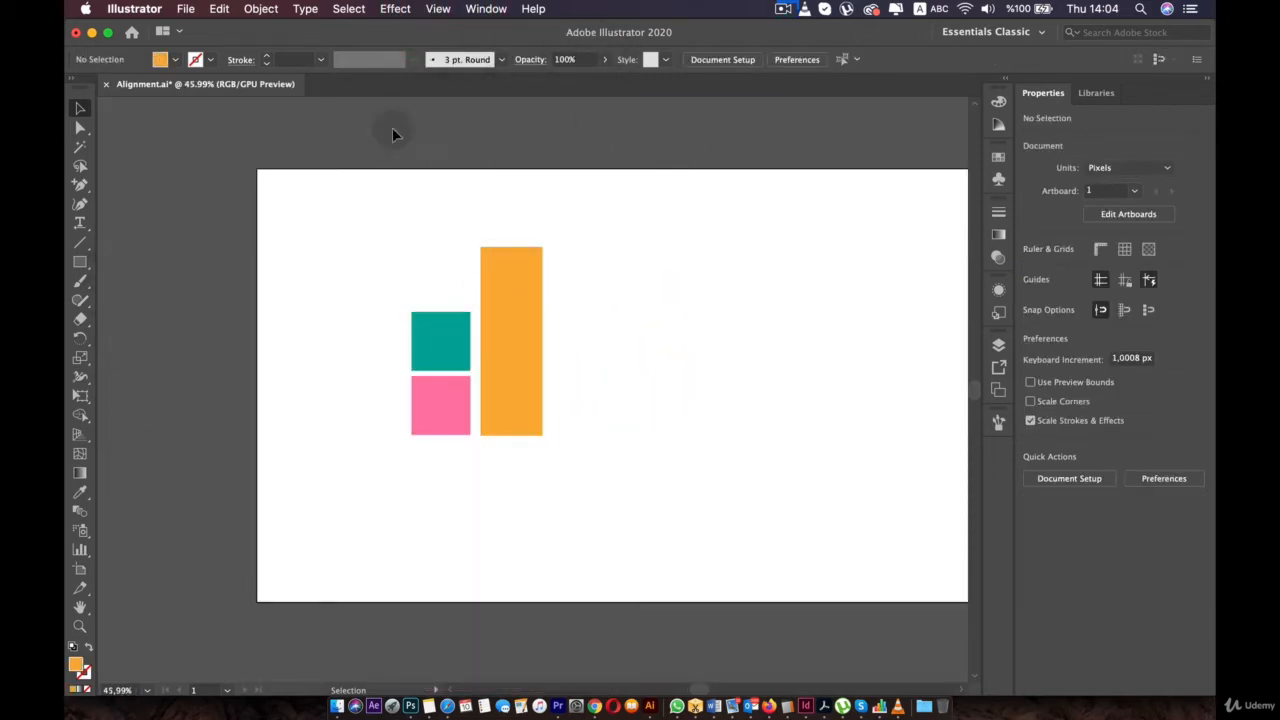
- Show rulers via View > Rulers > Show Rulers, then toggle them off and on with Cmd+R
{"action": "left_click", "coordinate": [439, 9]}
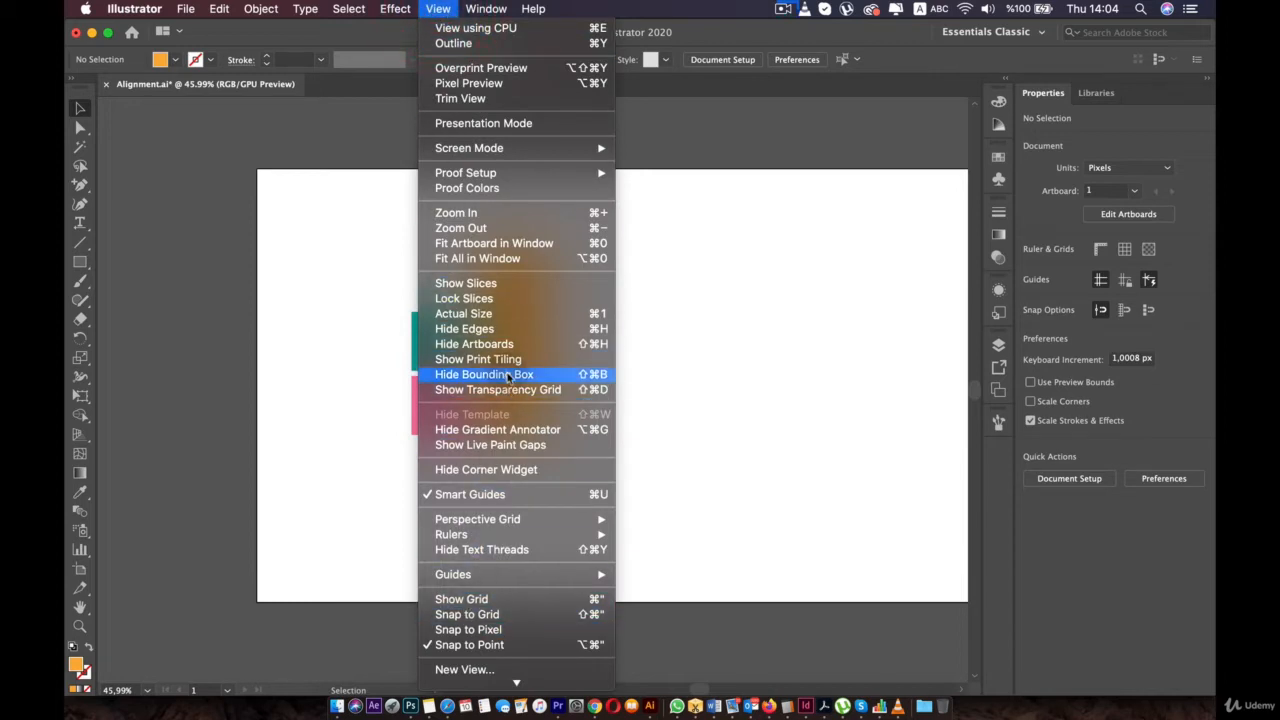
{"action": "mouse_move", "coordinate": [522, 535]}
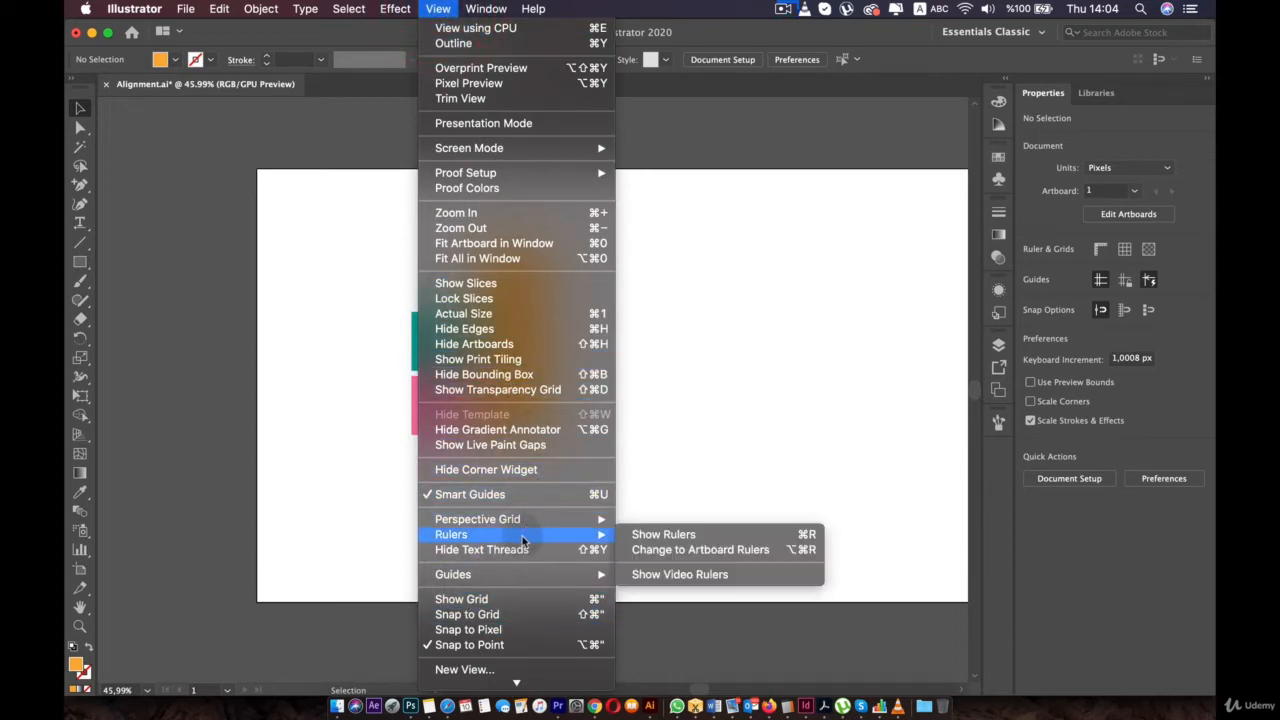
{"action": "left_click", "coordinate": [709, 539]}
{"action": "left_click", "coordinate": [695, 516]}
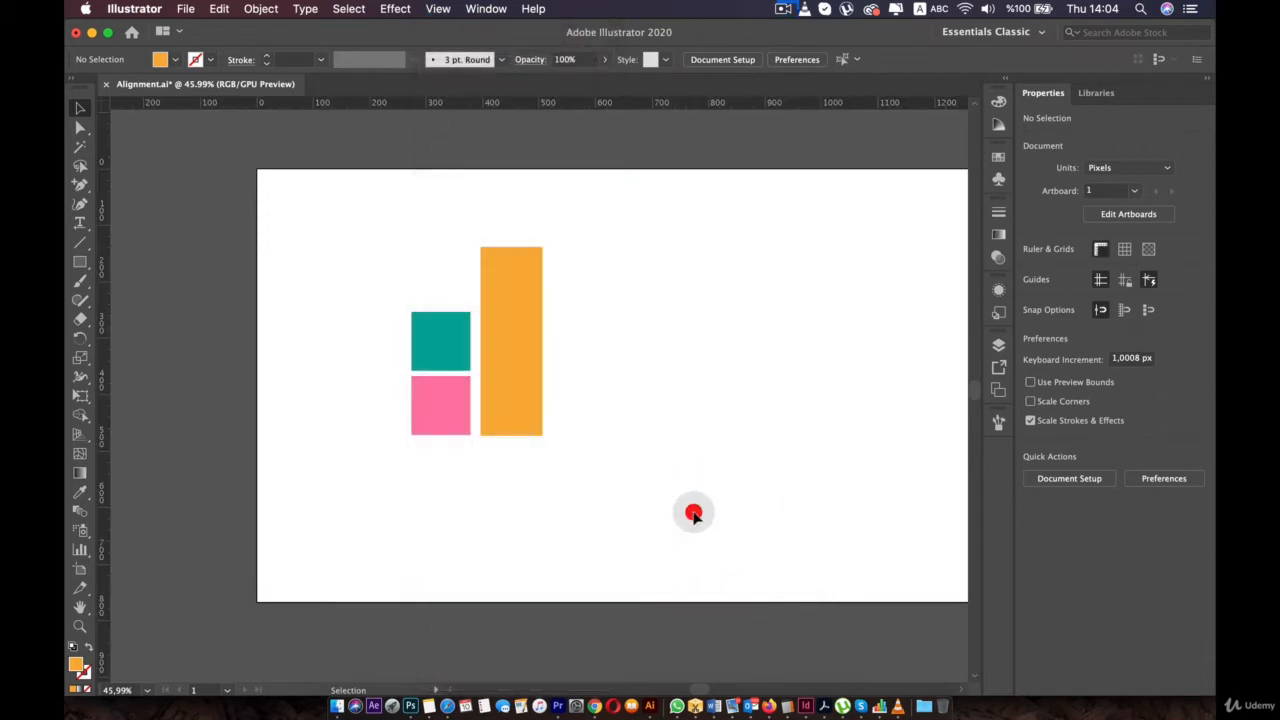
{"action": "key", "text": "super"}
{"action": "key", "text": "super+r"}
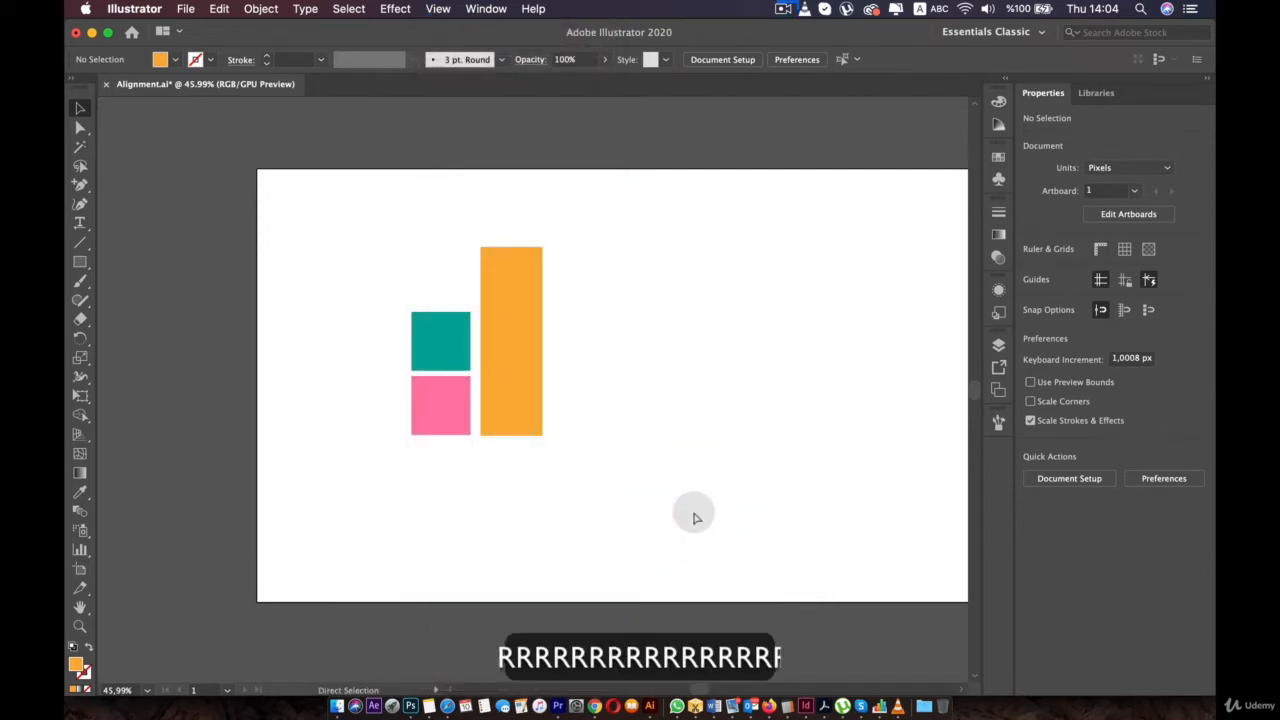
{"action": "key", "text": "super+r"}
{"action": "key", "text": "super+r"}
{"action": "key", "text": "super+r"}
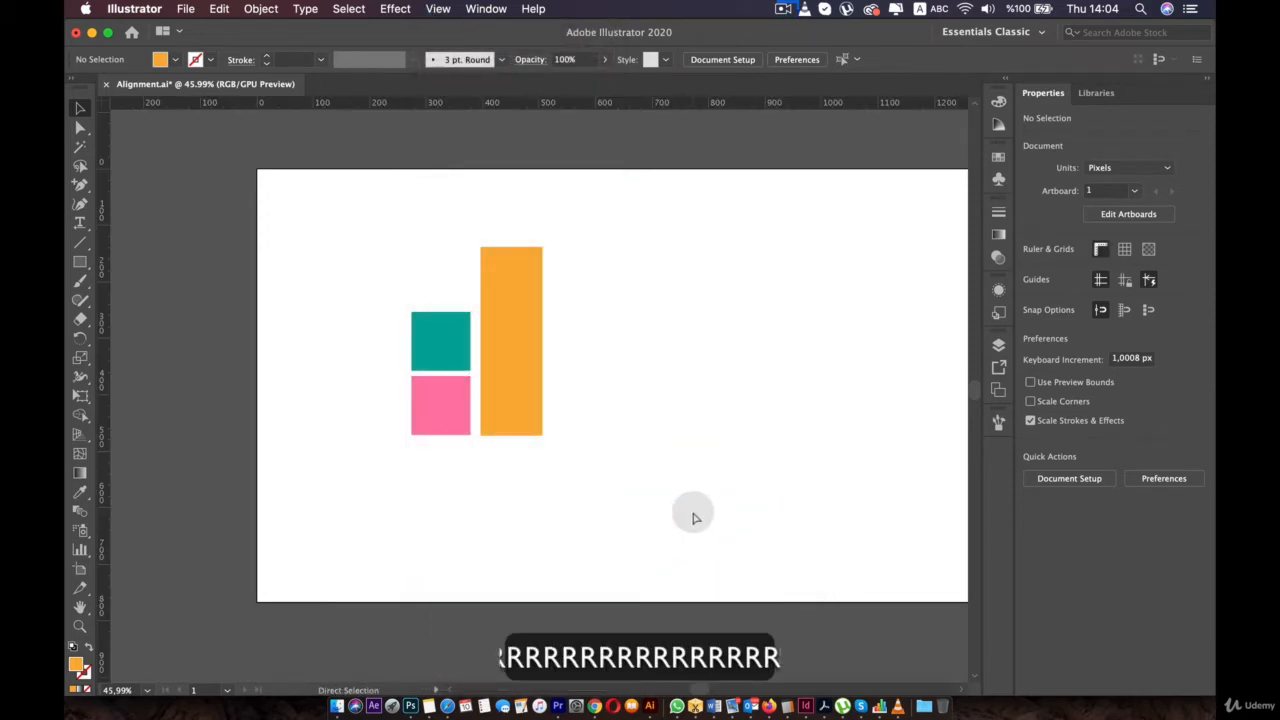
{"action": "scroll", "coordinate": [384, 292], "scroll_direction": "up", "scroll_amount": 4}
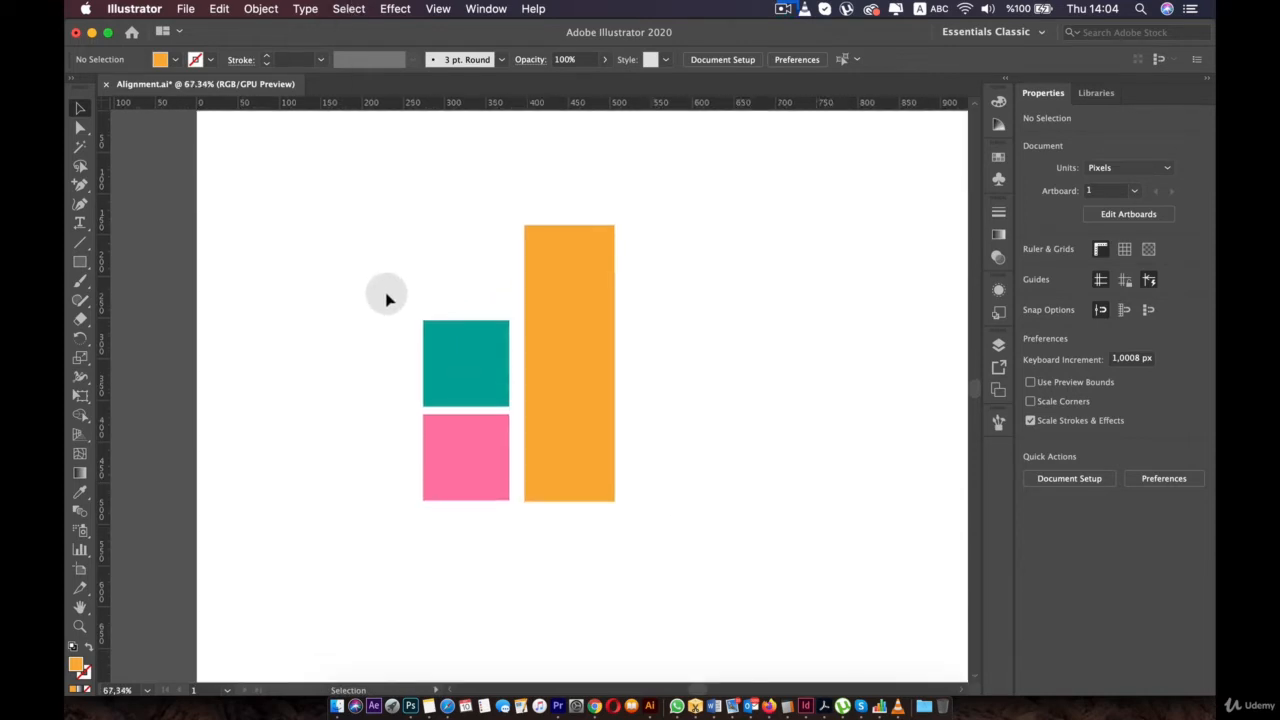
- Move the orange bar right and drag a horizontal and a vertical guide onto the artboard
{"action": "scroll", "coordinate": [388, 292], "scroll_direction": "down", "scroll_amount": 4}
{"action": "left_click_drag", "start_coordinate": [515, 285], "coordinate": [583, 314]}
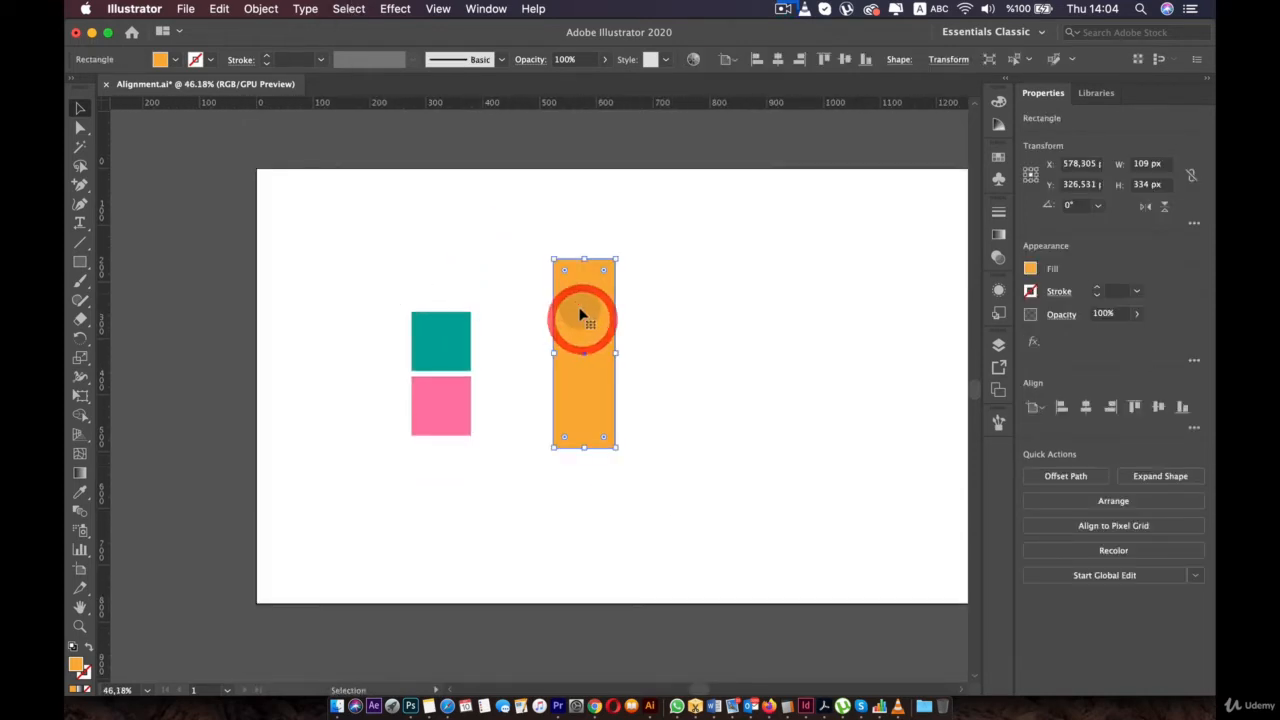
{"action": "left_click_drag", "start_coordinate": [549, 110], "coordinate": [545, 258]}
{"action": "left_click_drag", "start_coordinate": [101, 245], "coordinate": [503, 283]}
- Snap the teal square to the guide intersection, pink below, orange bar to their right
{"action": "left_click_drag", "start_coordinate": [591, 323], "coordinate": [701, 398]}
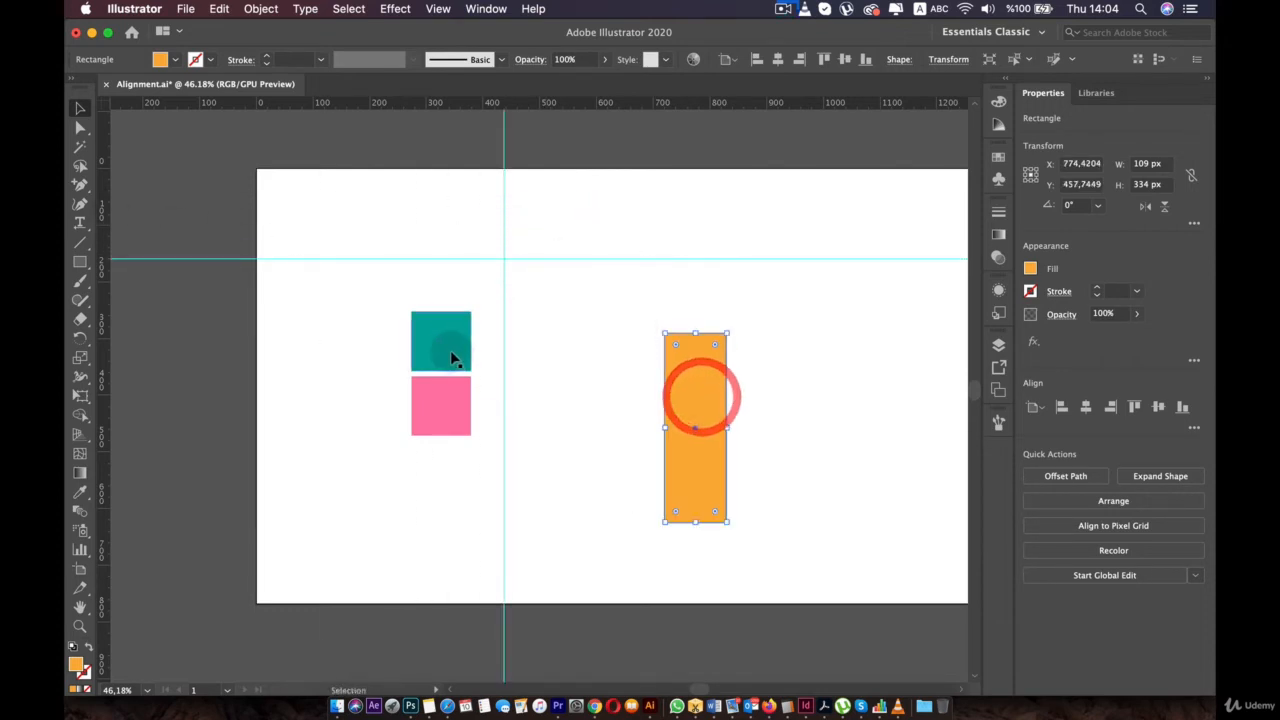
{"action": "left_click_drag", "start_coordinate": [452, 358], "coordinate": [540, 298]}
{"action": "left_click_drag", "start_coordinate": [412, 382], "coordinate": [521, 356]}
{"action": "left_click_drag", "start_coordinate": [667, 378], "coordinate": [571, 311]}
{"action": "left_click", "coordinate": [504, 189]}
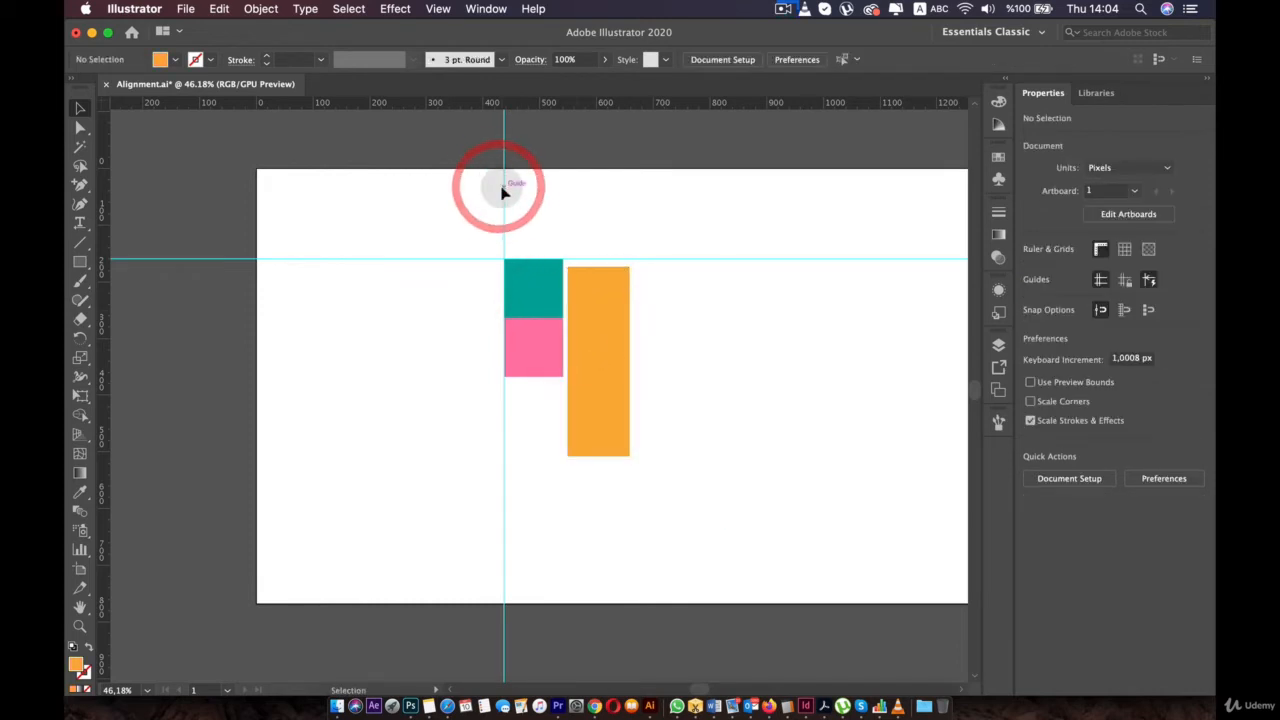
{"action": "left_click", "coordinate": [491, 186]}
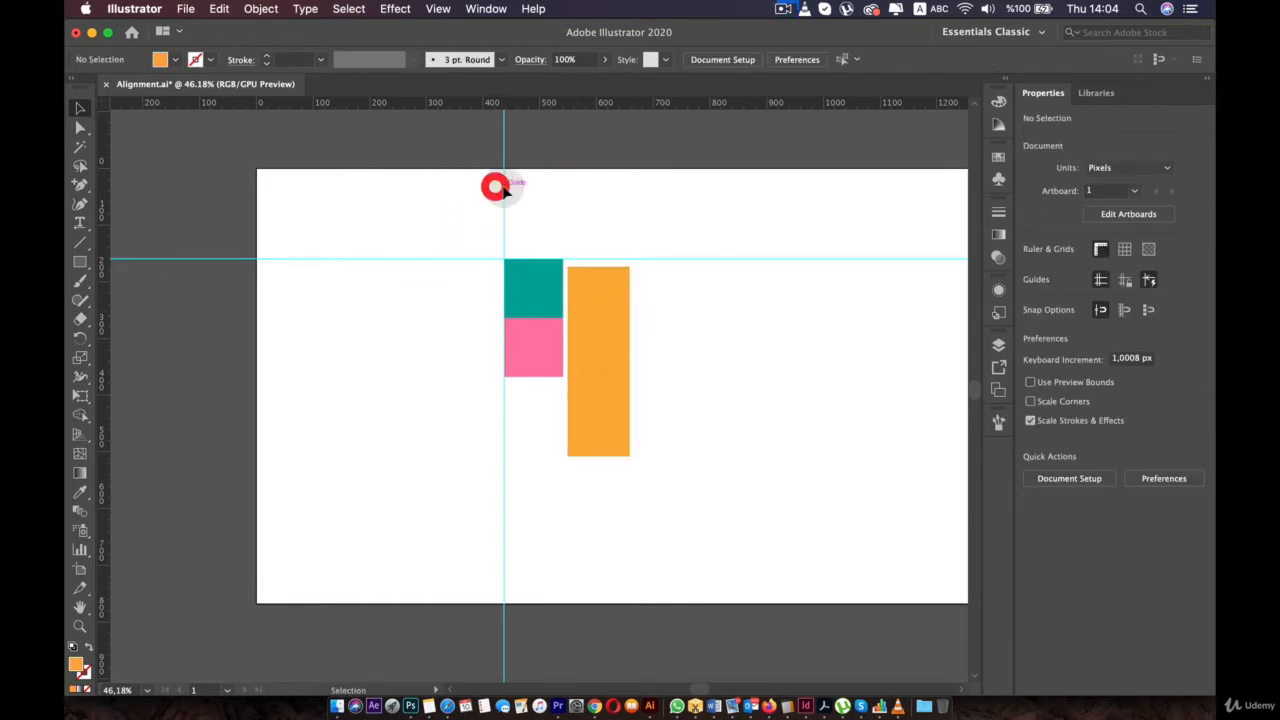
- Unlock the guides via View > Guides and delete the vertical guide
{"action": "left_click", "coordinate": [441, 8]}
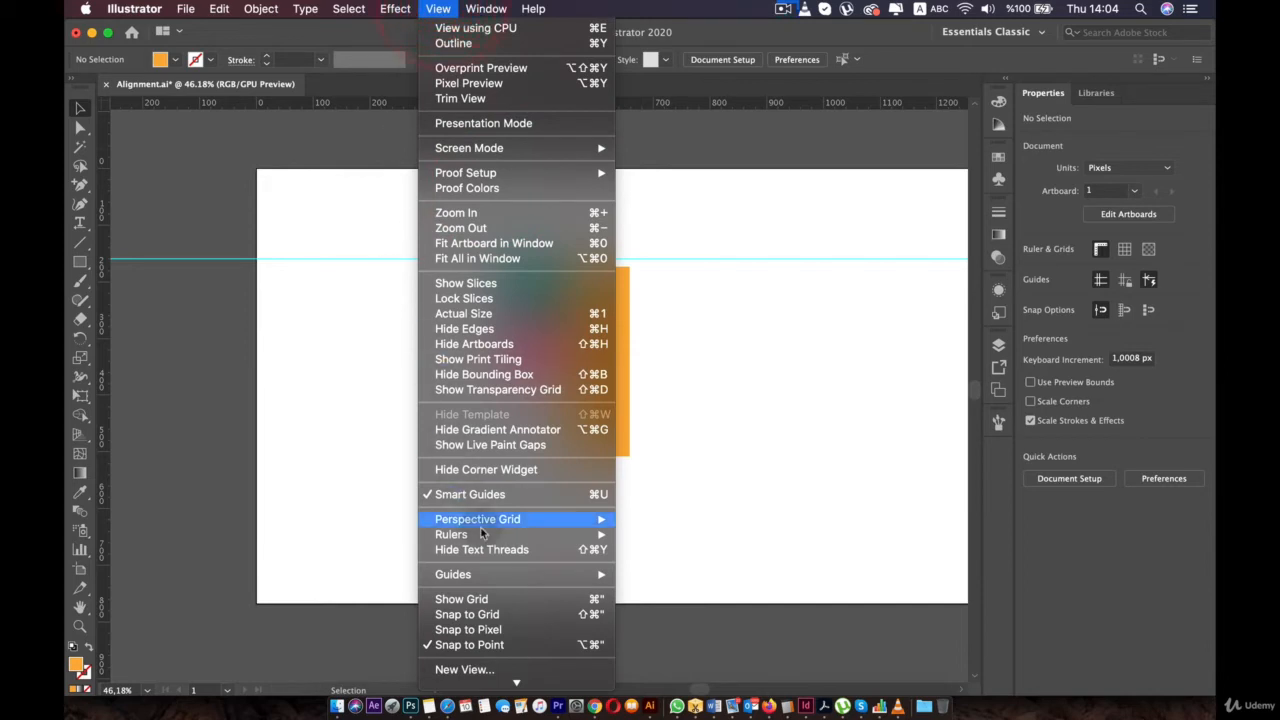
{"action": "mouse_move", "coordinate": [497, 541]}
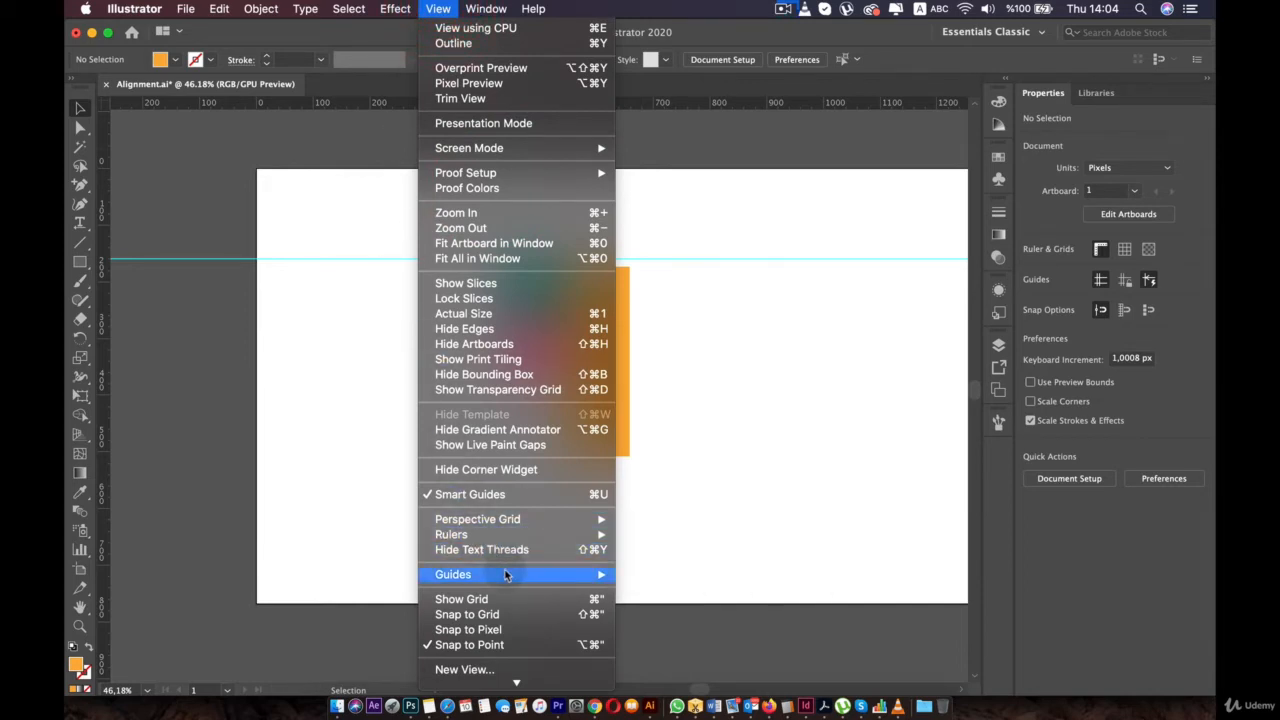
{"action": "mouse_move", "coordinate": [530, 575]}
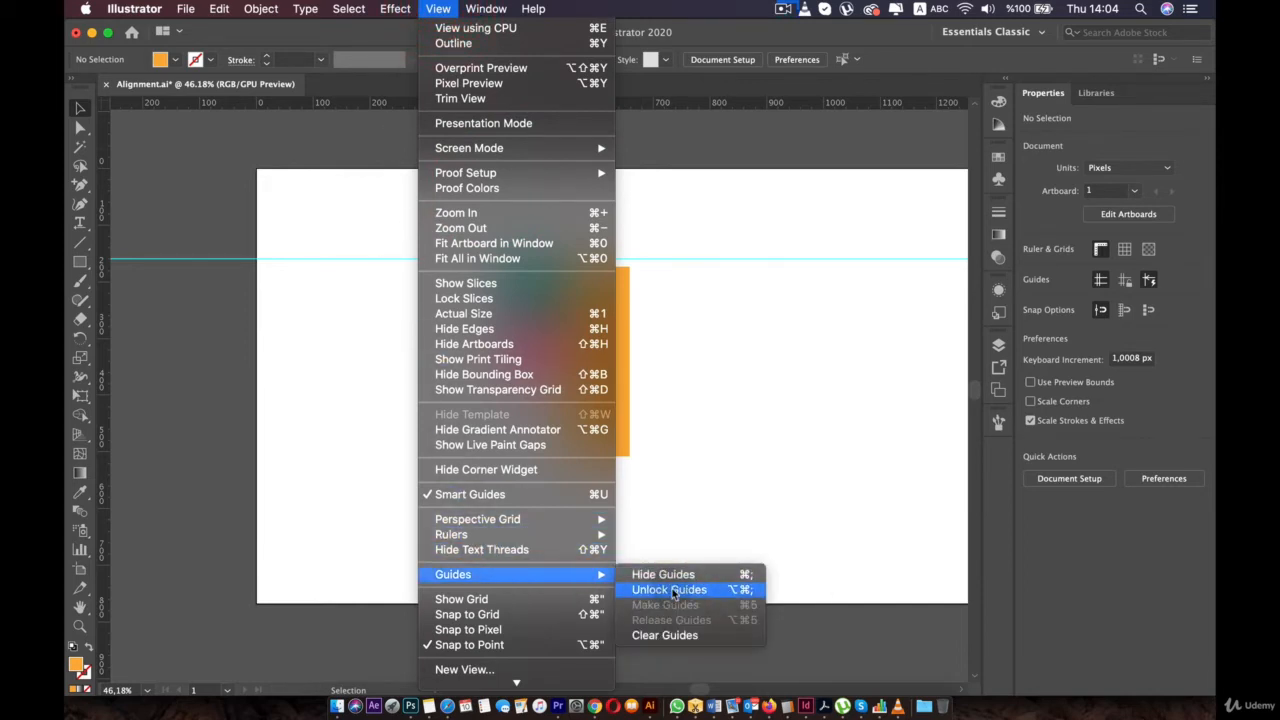
{"action": "left_click", "coordinate": [672, 590]}
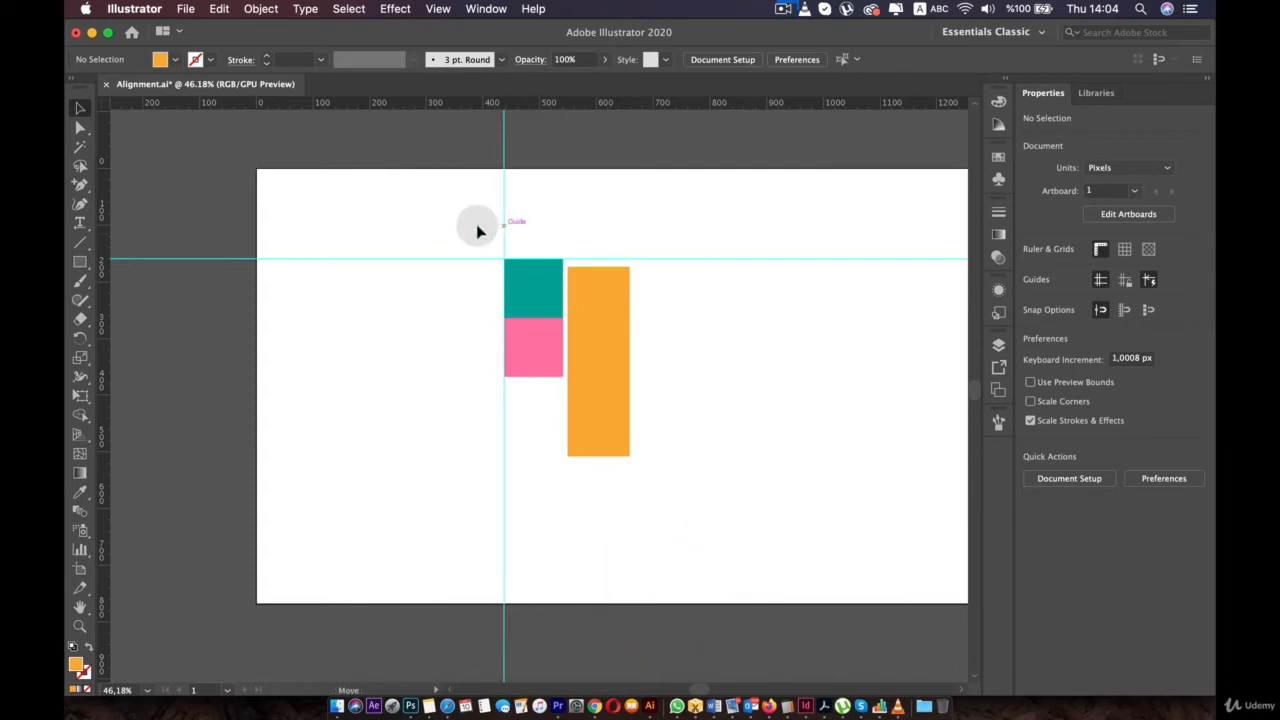
{"action": "left_click", "coordinate": [503, 226]}
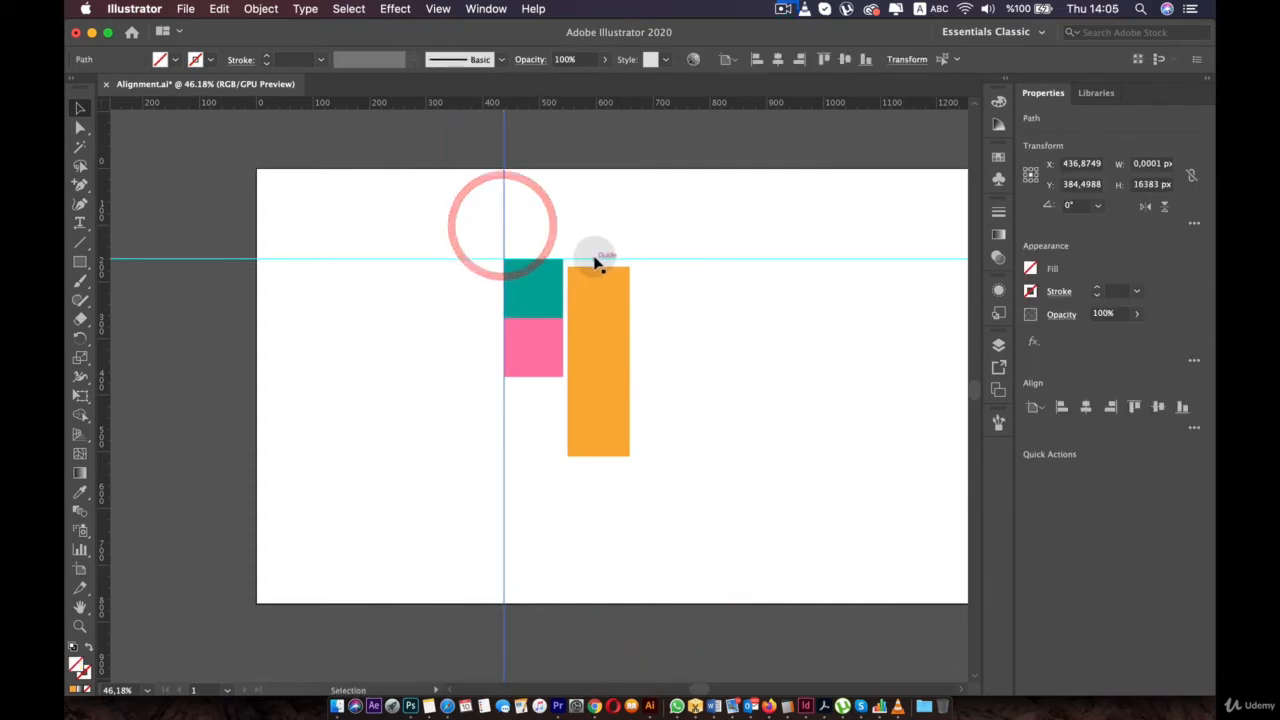
{"action": "mouse_move", "coordinate": [597, 262]}
{"action": "left_mouse_down"}
{"action": "mouse_move", "coordinate": [594, 220]}
{"action": "mouse_move", "coordinate": [597, 259]}
{"action": "left_mouse_up"}
{"action": "left_click", "coordinate": [511, 175]}
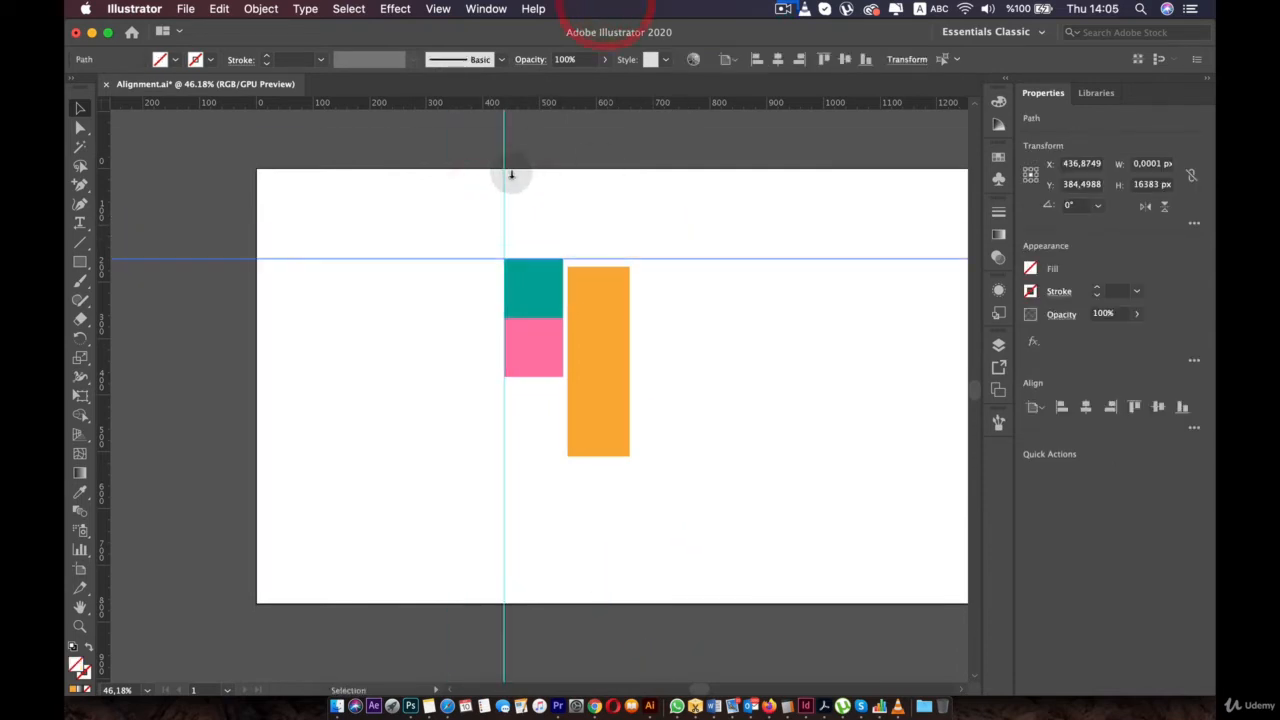
{"action": "left_click_drag", "start_coordinate": [505, 171], "coordinate": [70, 186]}
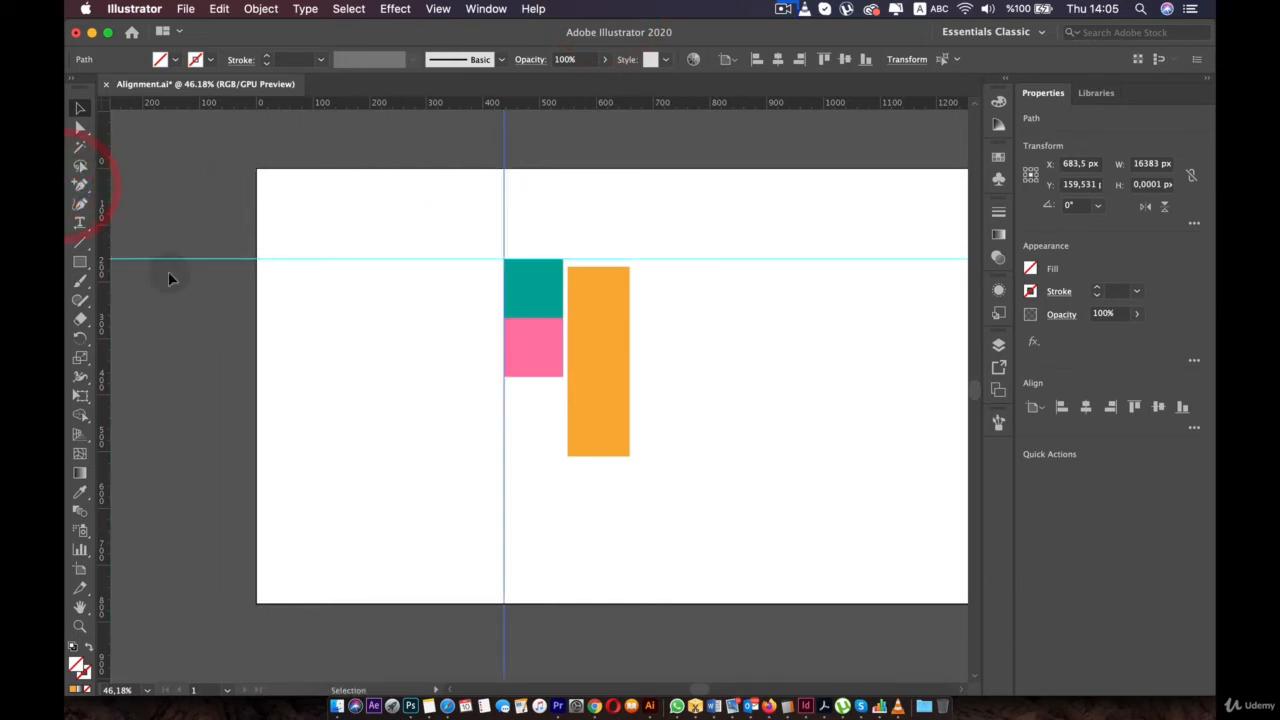
{"action": "key", "text": "BackSpace"}
{"action": "key", "text": "BackSpace"}
{"action": "key", "text": "BackSpace"}
{"action": "key", "text": "BackSpace"}
{"action": "key", "text": "BackSpace"}
{"action": "key", "text": "BackSpace"}
{"action": "key", "text": "BackSpace"}
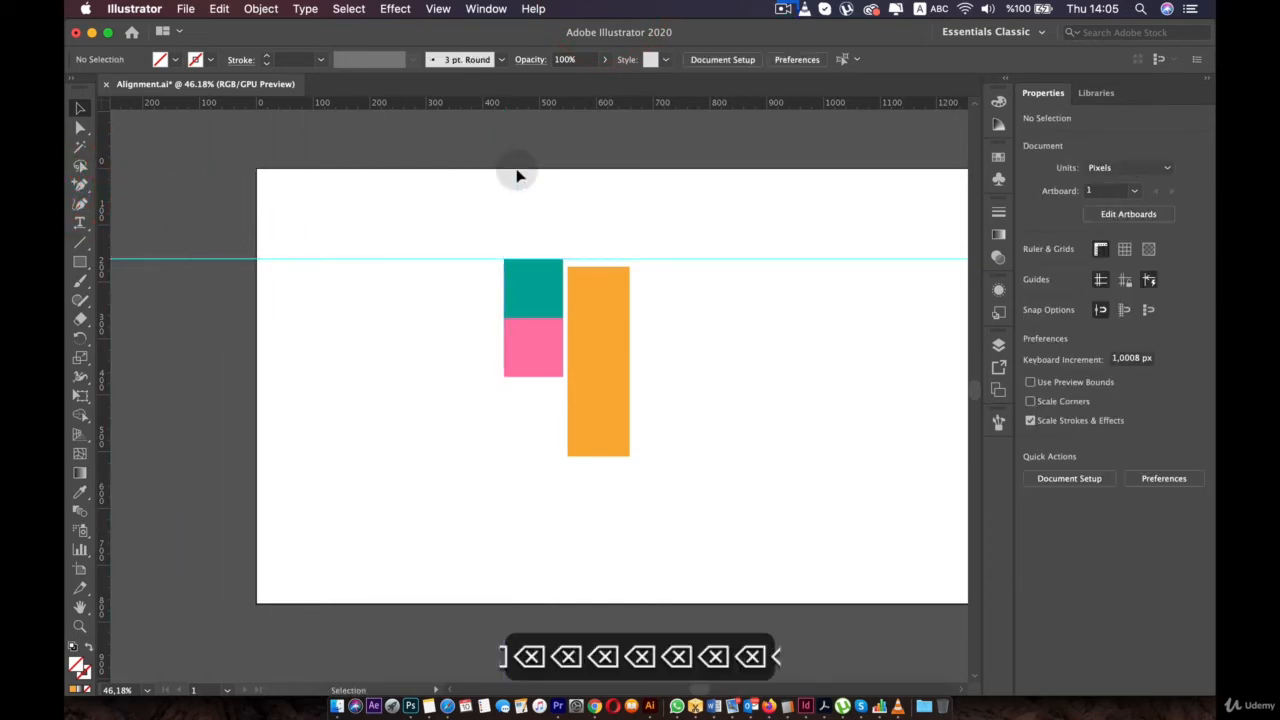
- Delete the horizontal guide with Backspace
{"action": "left_click", "coordinate": [413, 259]}
{"action": "key", "text": "BackSpace"}
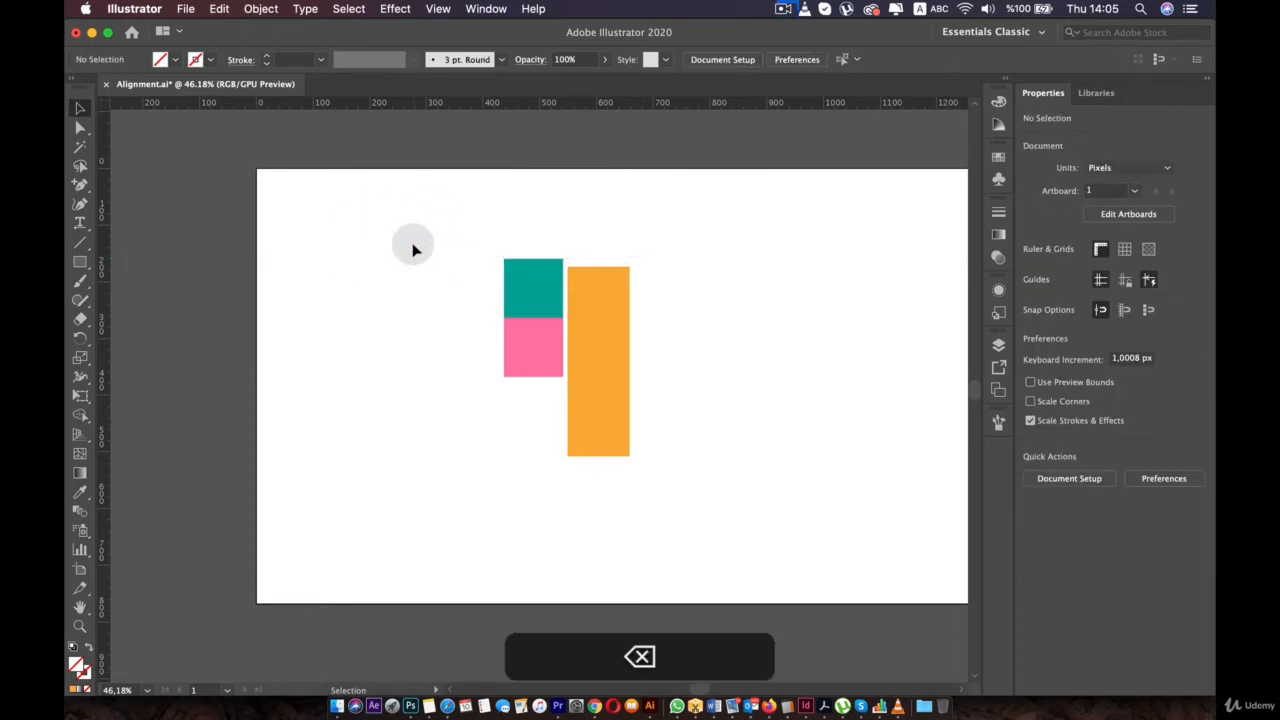
{"action": "left_click", "coordinate": [486, 9]}
{"action": "left_click", "coordinate": [430, 9]}
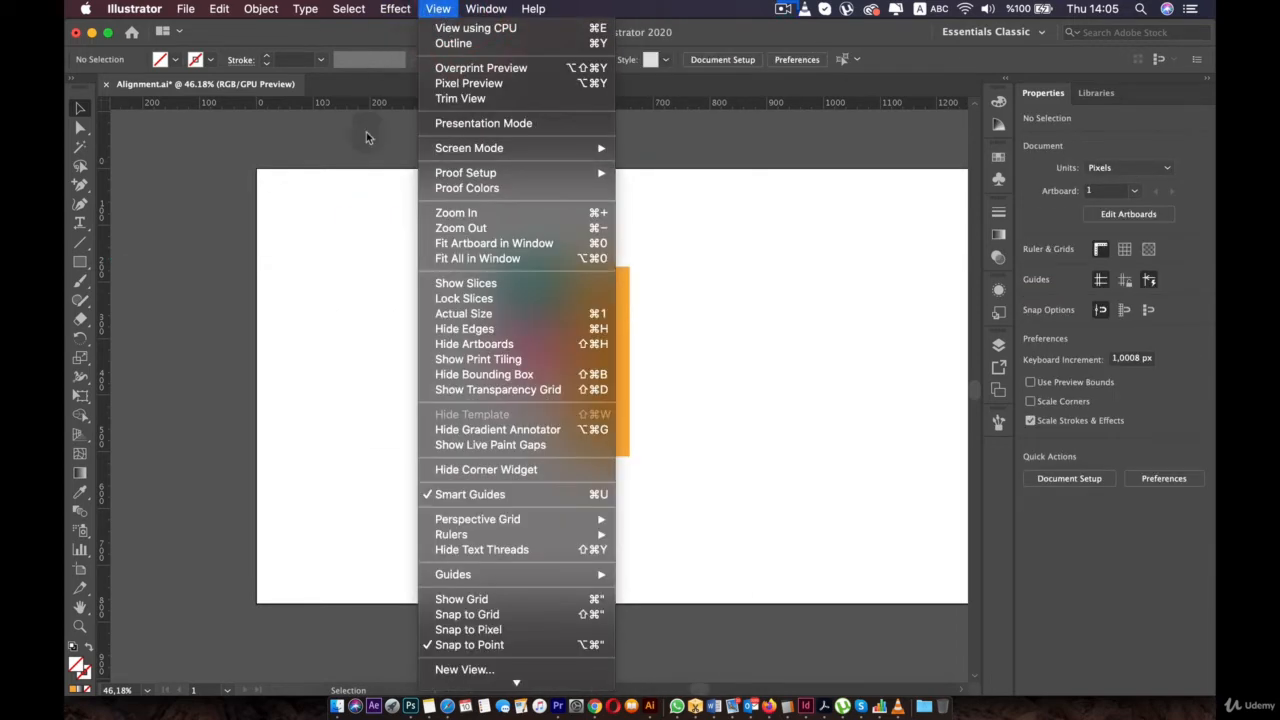
{"action": "left_click", "coordinate": [322, 168]}
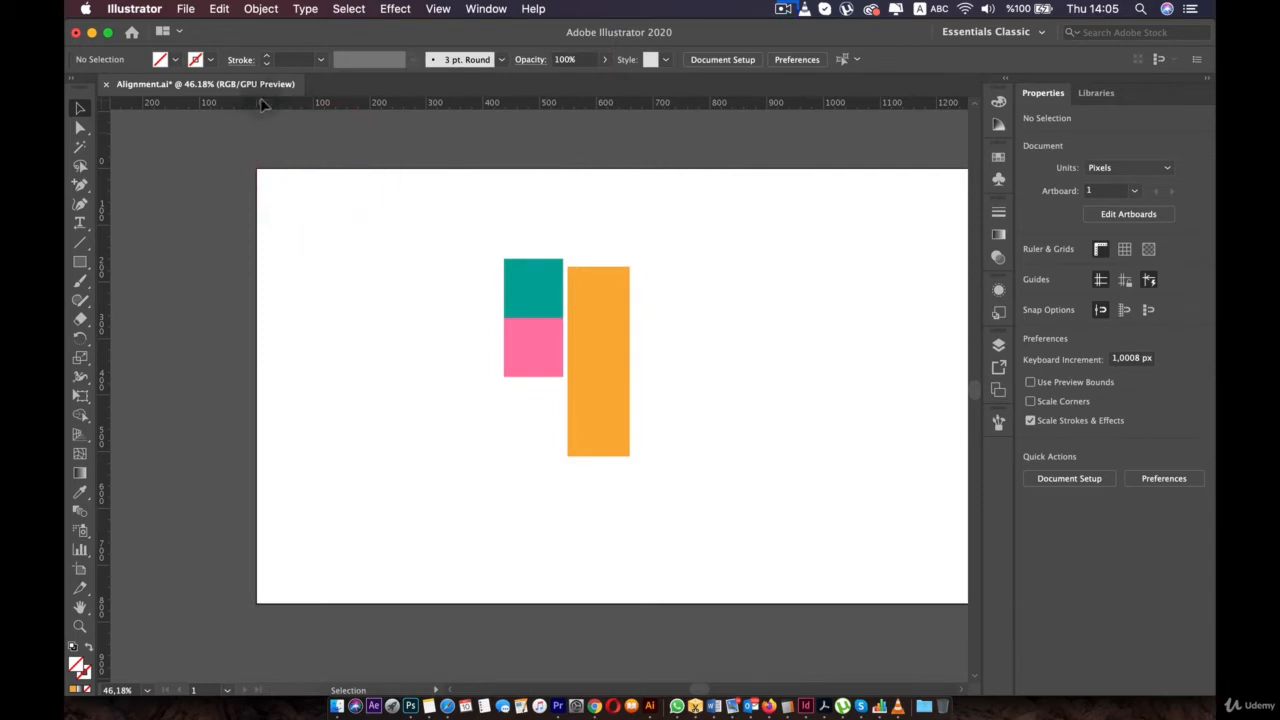
- Arrange the teal, pink and orange rectangles side by side in a top-aligned row
{"action": "left_click_drag", "start_coordinate": [534, 280], "coordinate": [380, 268]}
{"action": "left_click_drag", "start_coordinate": [545, 361], "coordinate": [450, 290]}
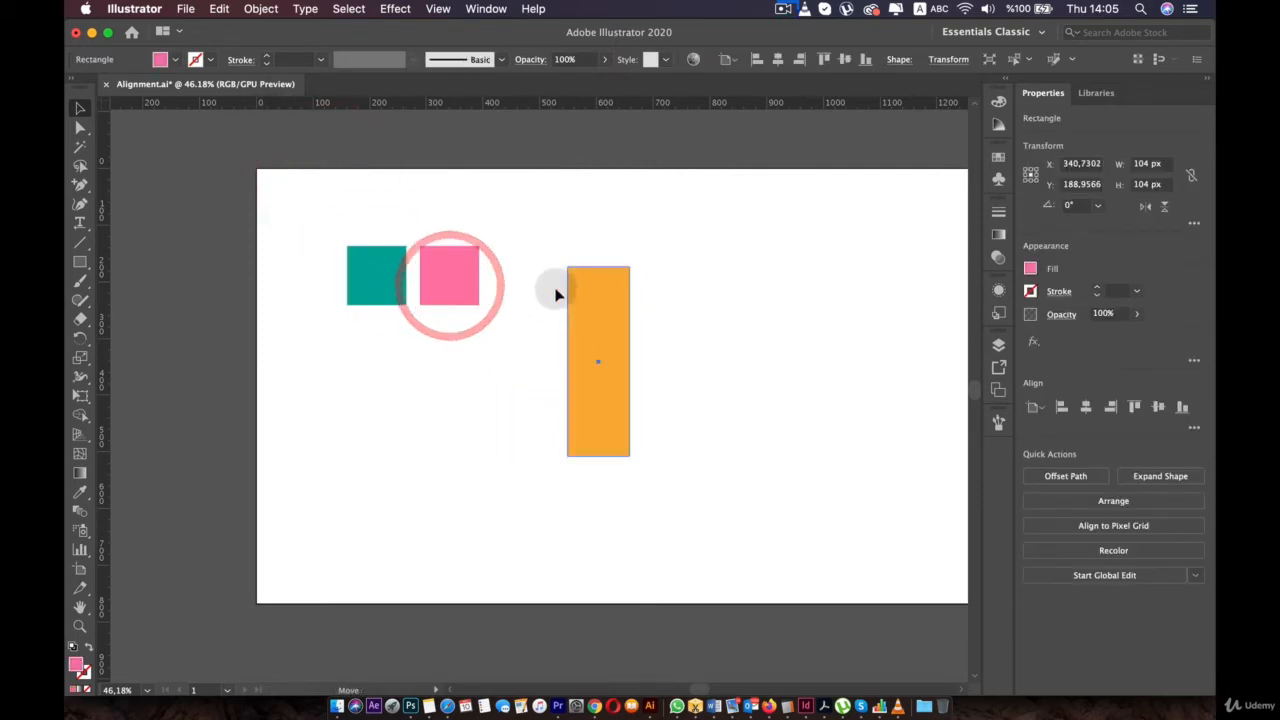
{"action": "left_click_drag", "start_coordinate": [572, 305], "coordinate": [506, 283]}
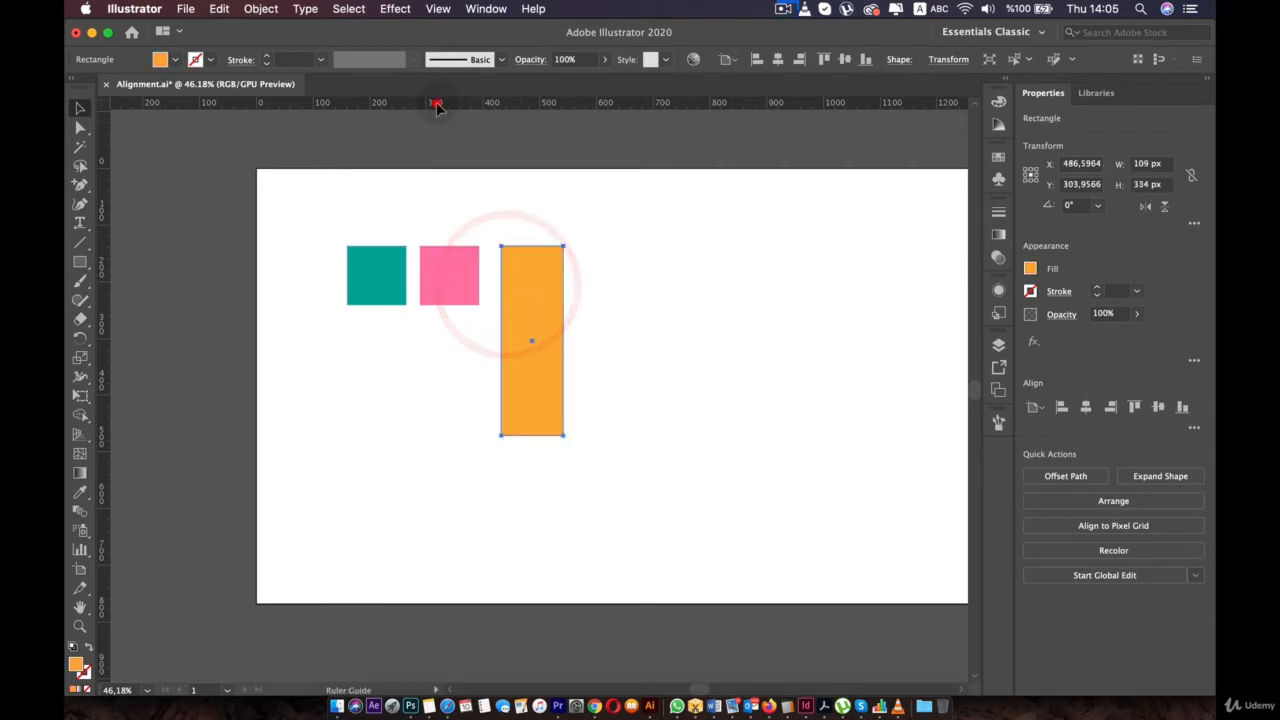
{"action": "left_click", "coordinate": [436, 104]}
- Cycle the ruler units through Picas, Inches and Pixels, ending on Points
{"action": "right_click", "coordinate": [427, 102]}
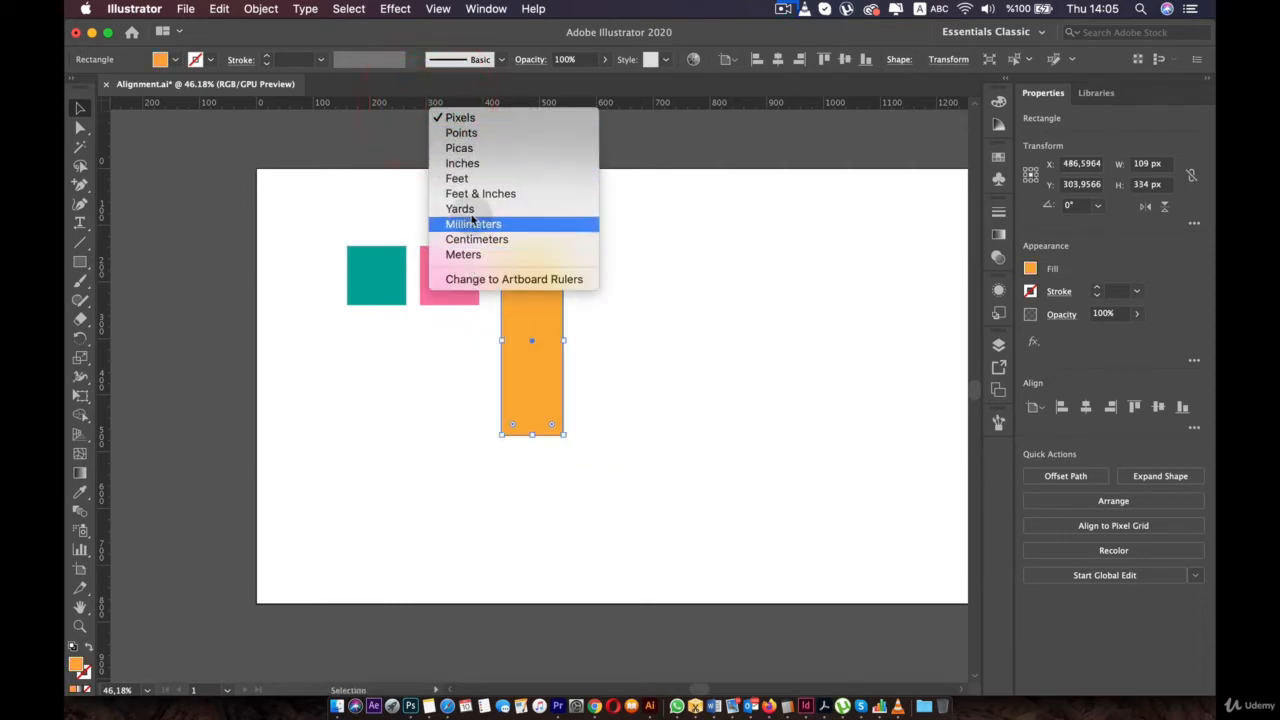
{"action": "left_click", "coordinate": [463, 148]}
{"action": "right_click", "coordinate": [445, 104]}
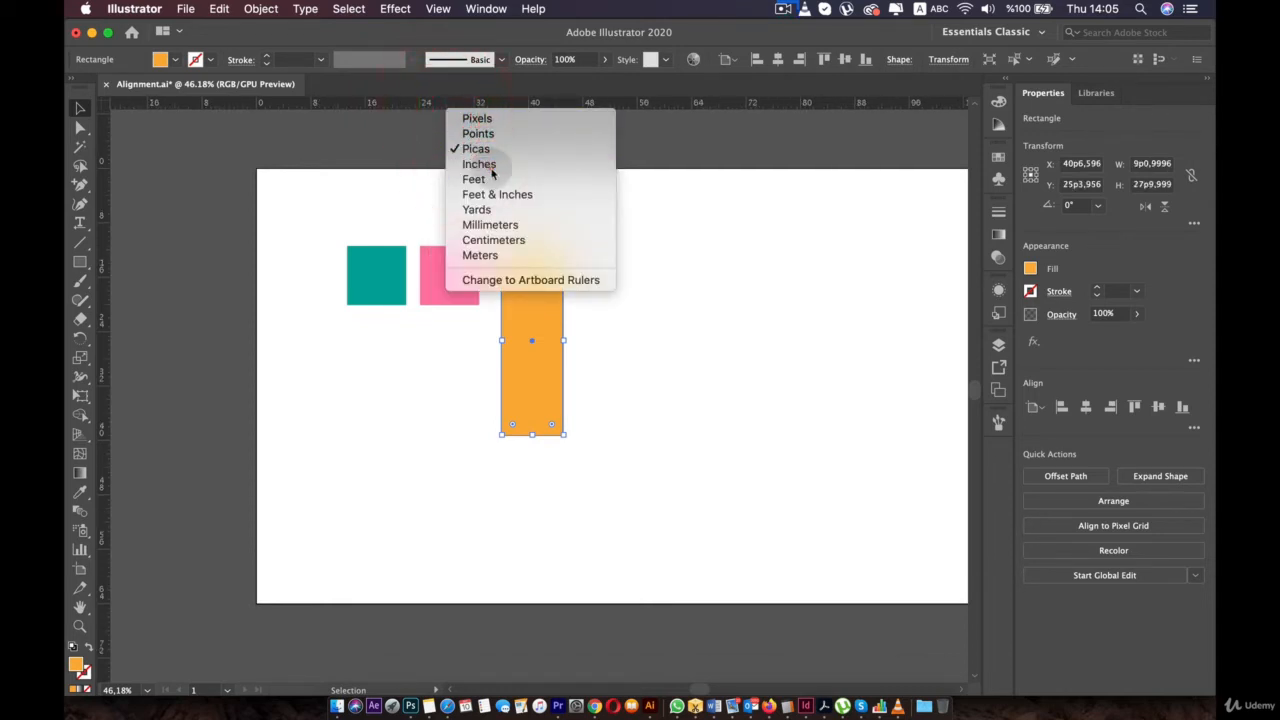
{"action": "left_click", "coordinate": [484, 164]}
{"action": "right_click", "coordinate": [473, 101]}
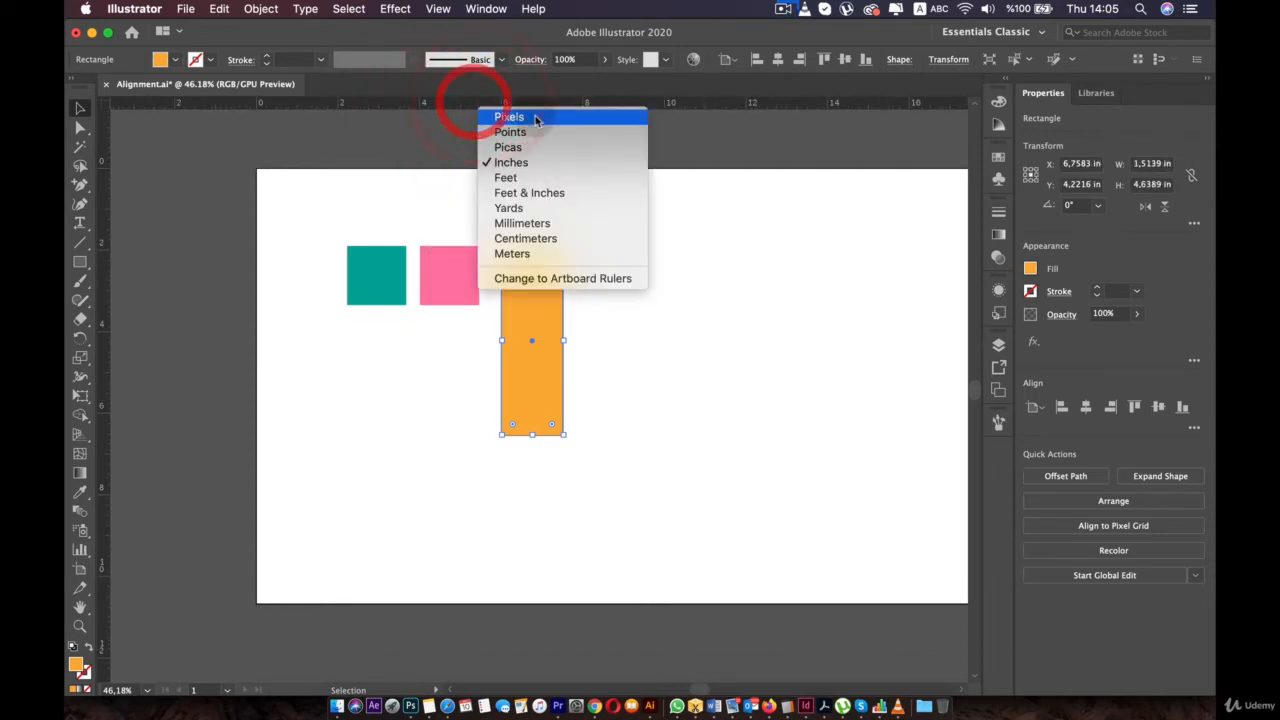
{"action": "left_click", "coordinate": [505, 114]}
{"action": "right_click", "coordinate": [467, 104]}
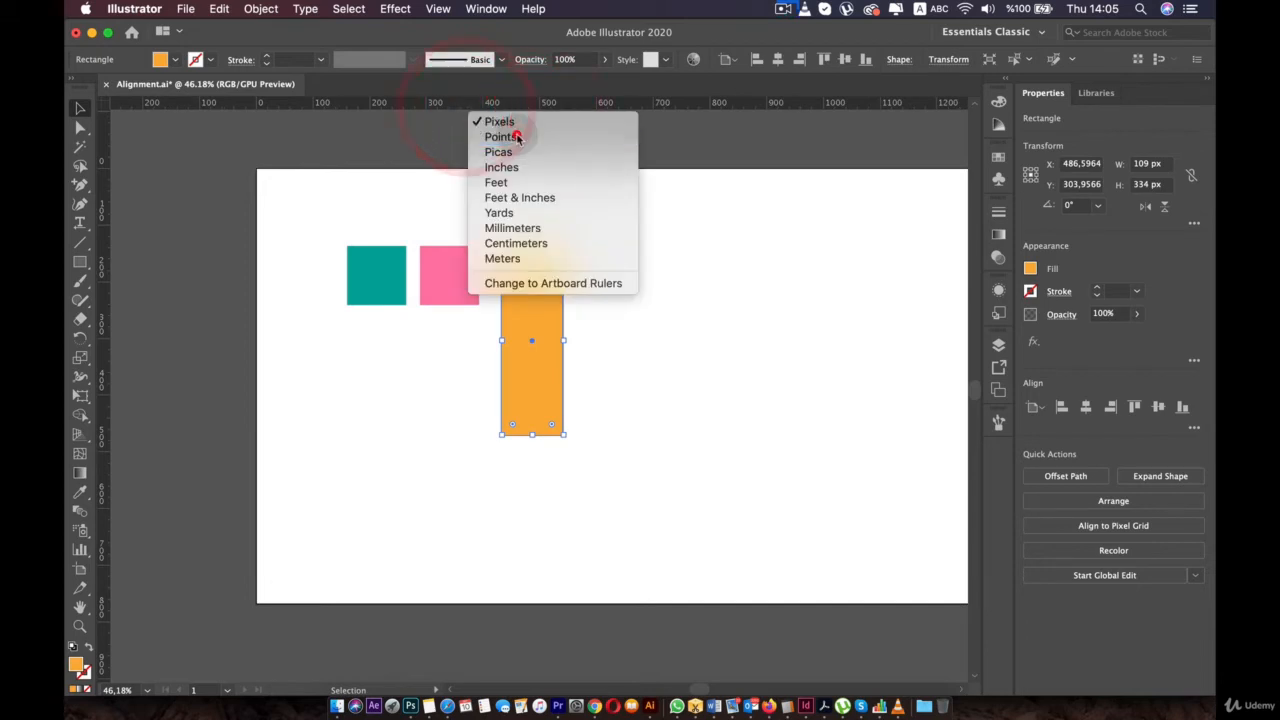
{"action": "left_click", "coordinate": [498, 125]}
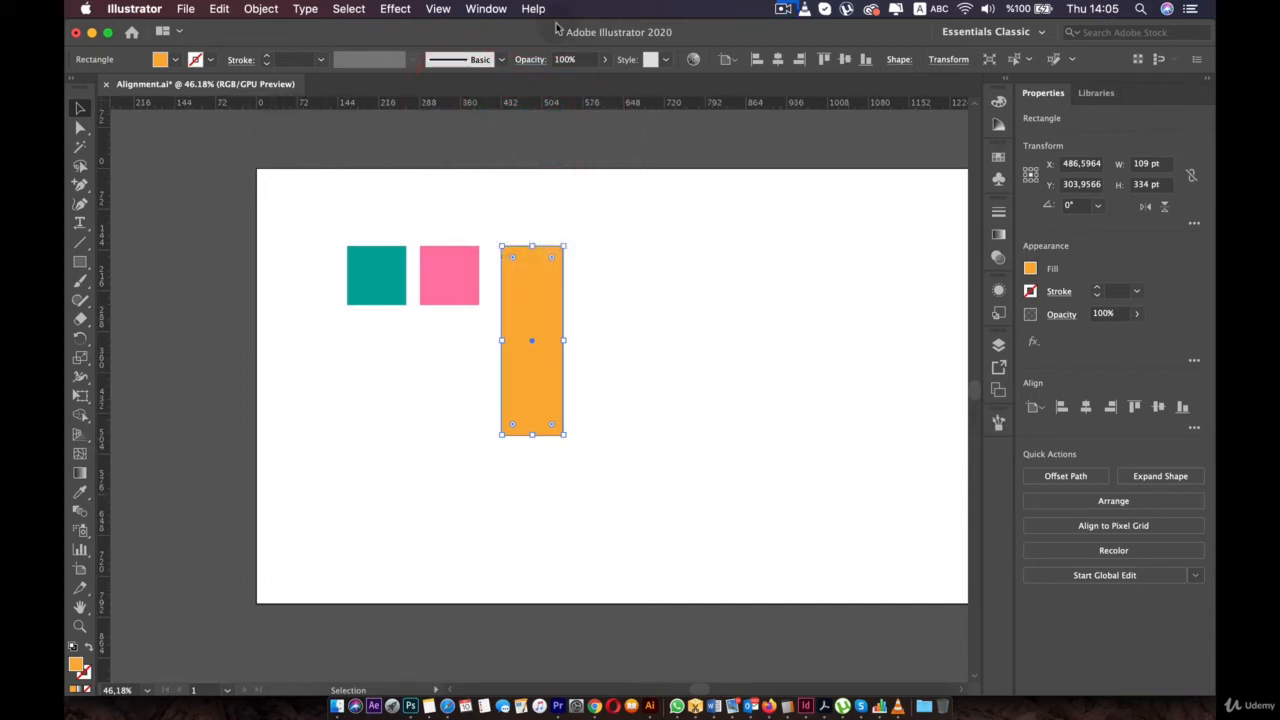
{"action": "left_click", "coordinate": [478, 12]}
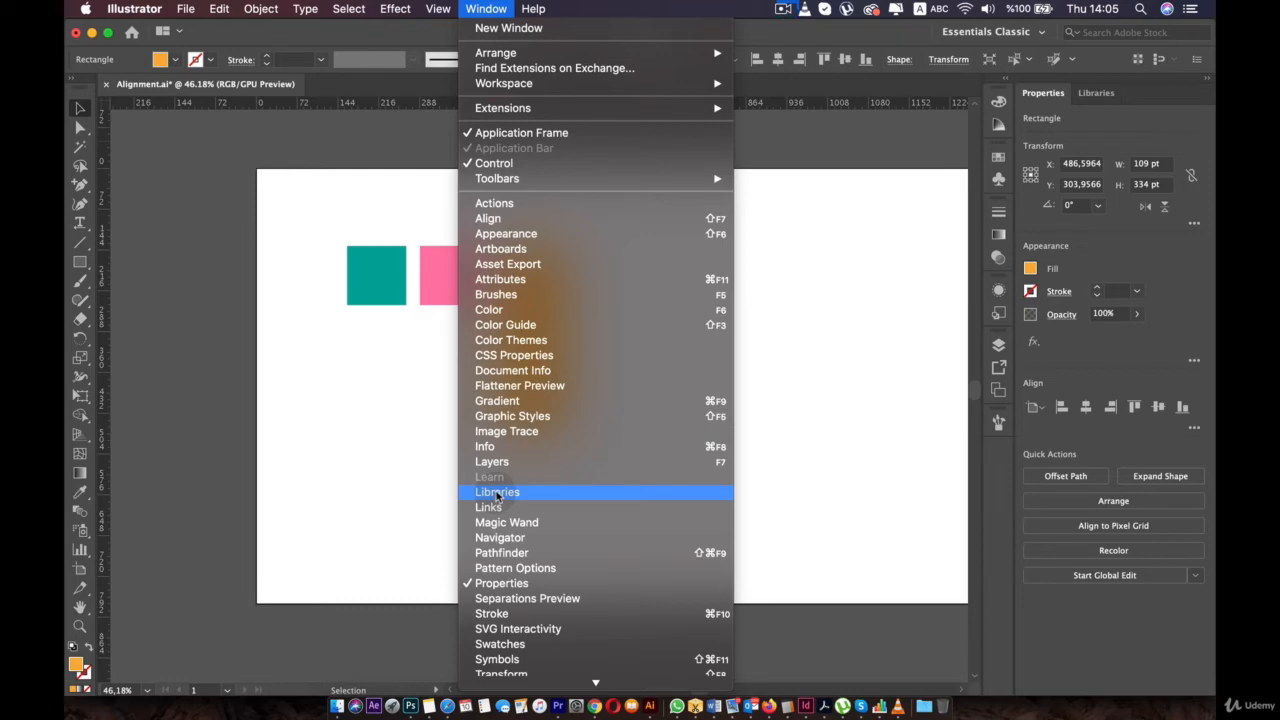
- Bring up the Transform panel and enter X 0, Y 0 for the orange rectangle
{"action": "scroll", "coordinate": [515, 566], "scroll_direction": "down", "scroll_amount": 3}
{"action": "mouse_move", "coordinate": [518, 556]}
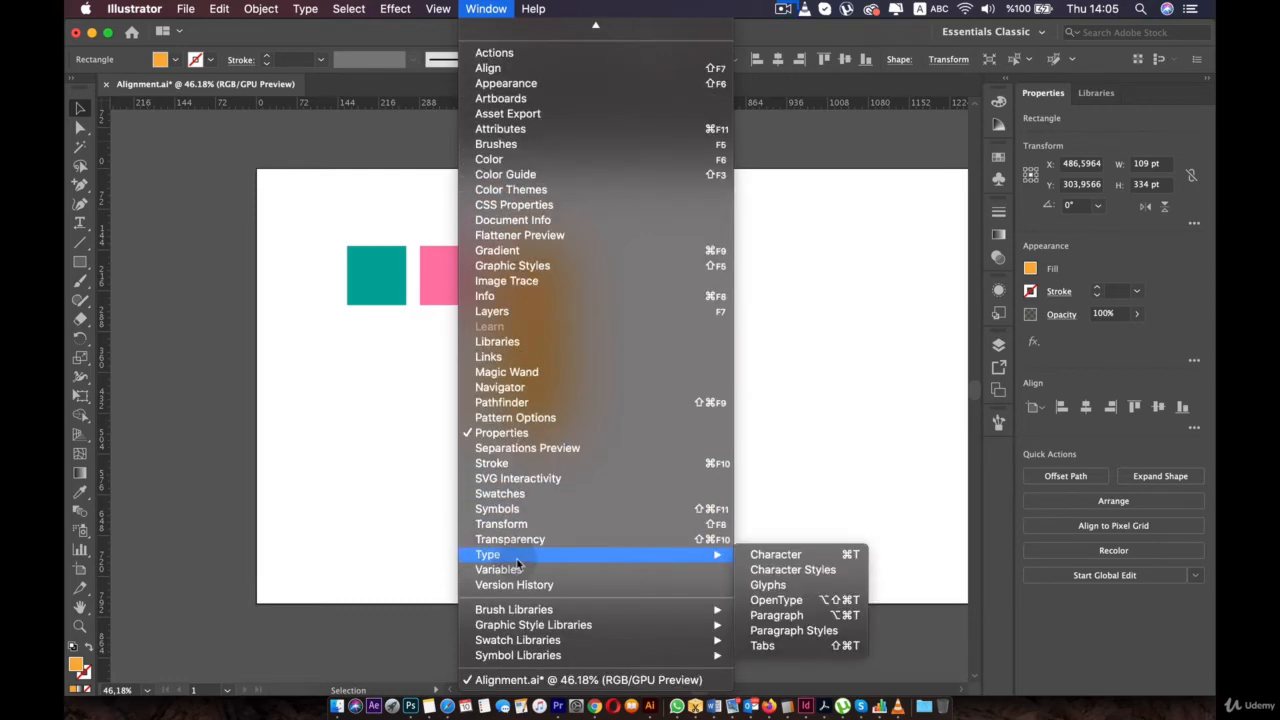
{"action": "left_click", "coordinate": [508, 523]}
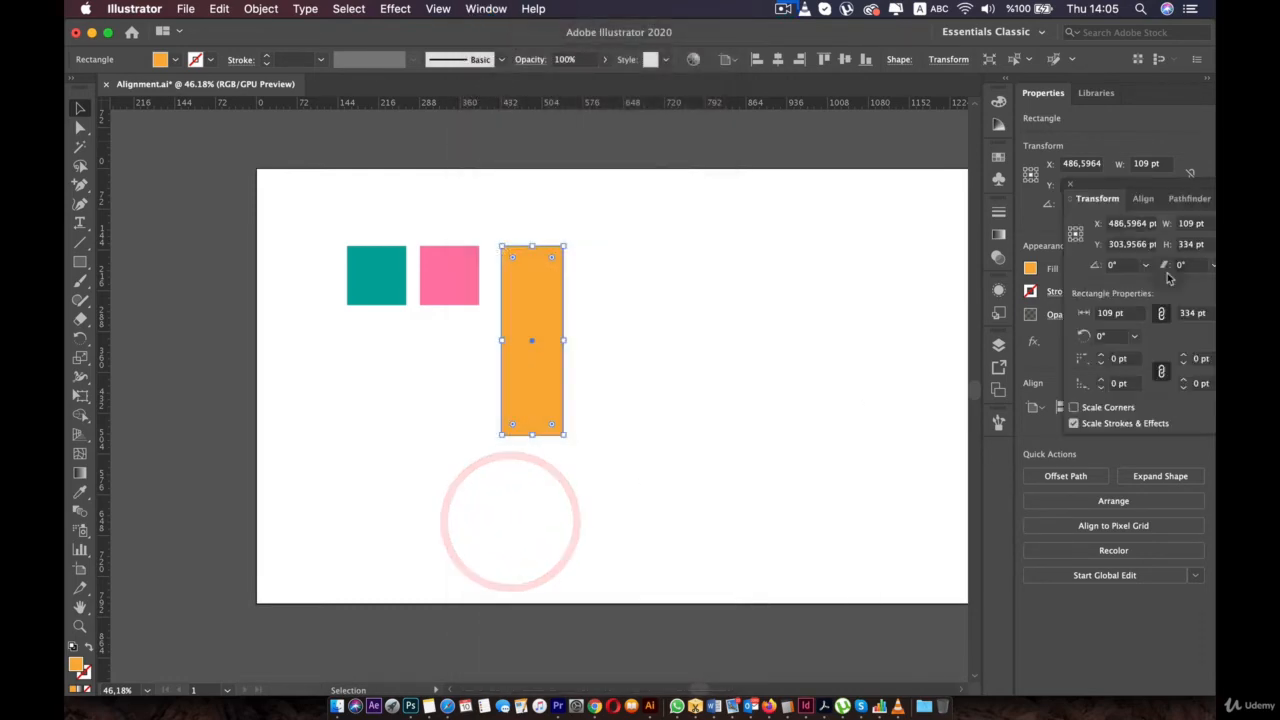
{"action": "left_click_drag", "start_coordinate": [1117, 190], "coordinate": [895, 262]}
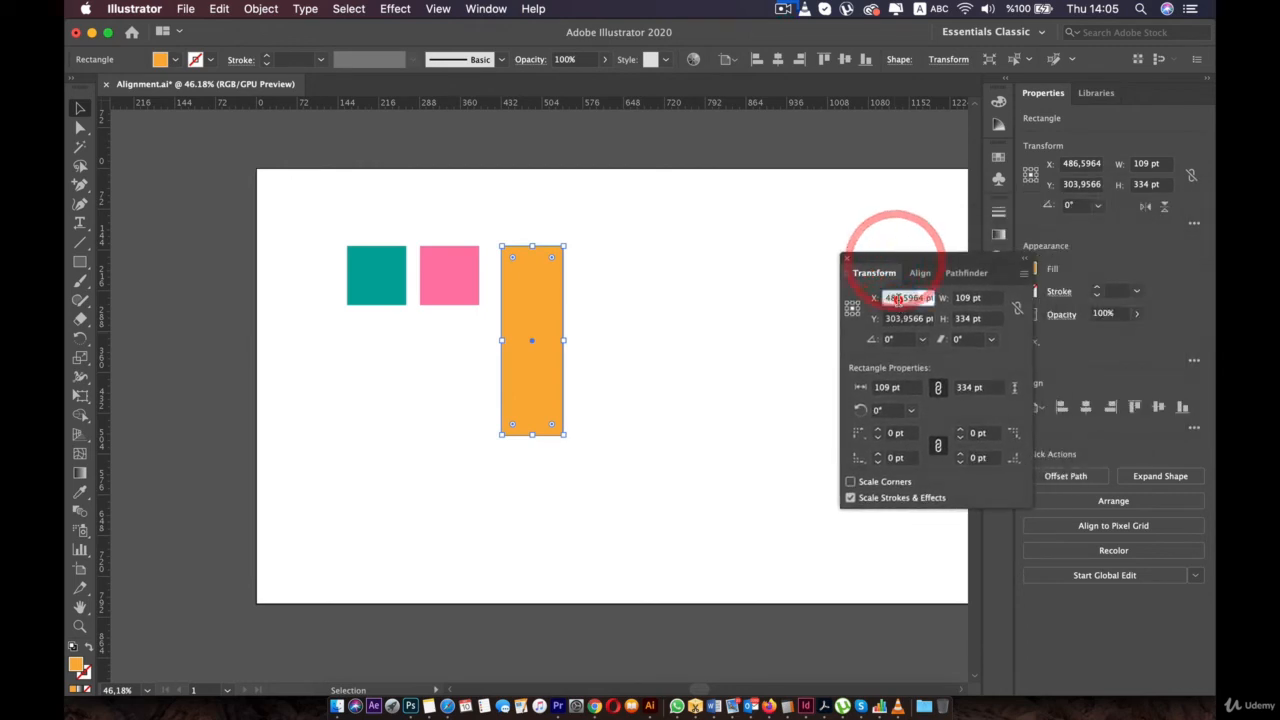
{"action": "type", "text": "0"}
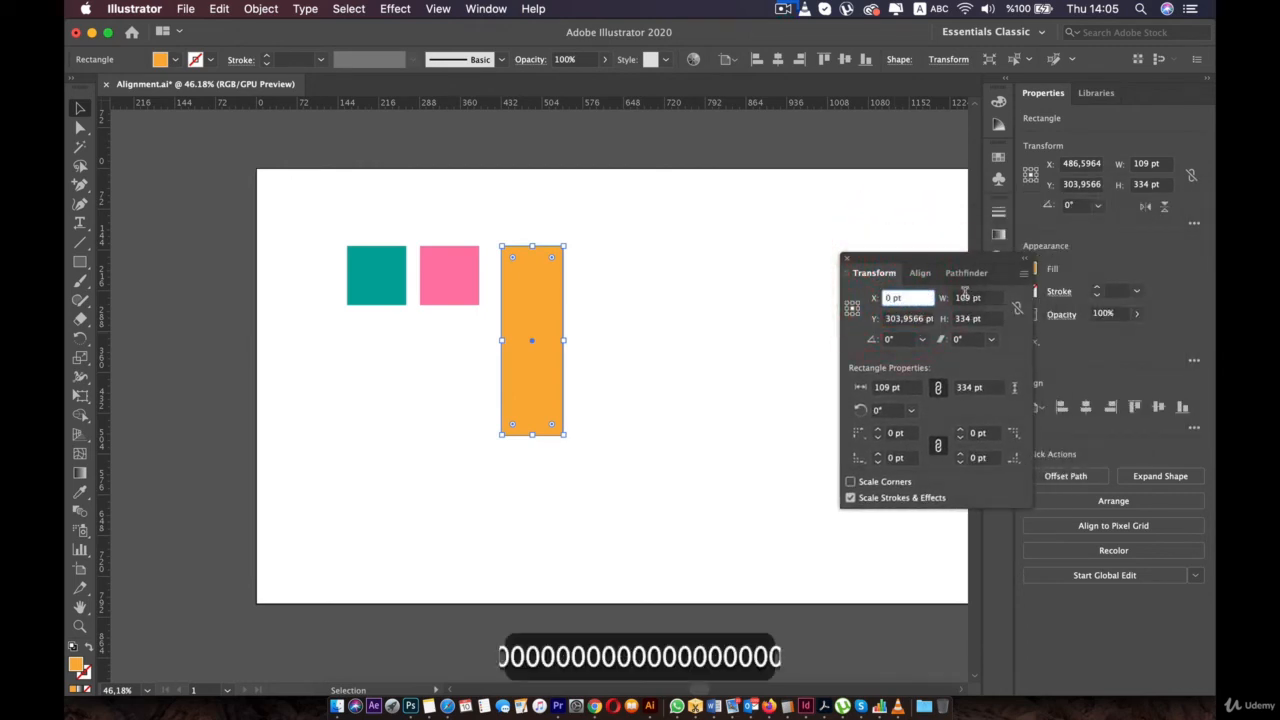
{"action": "left_click", "coordinate": [894, 318]}
{"action": "type", "text": "0"}
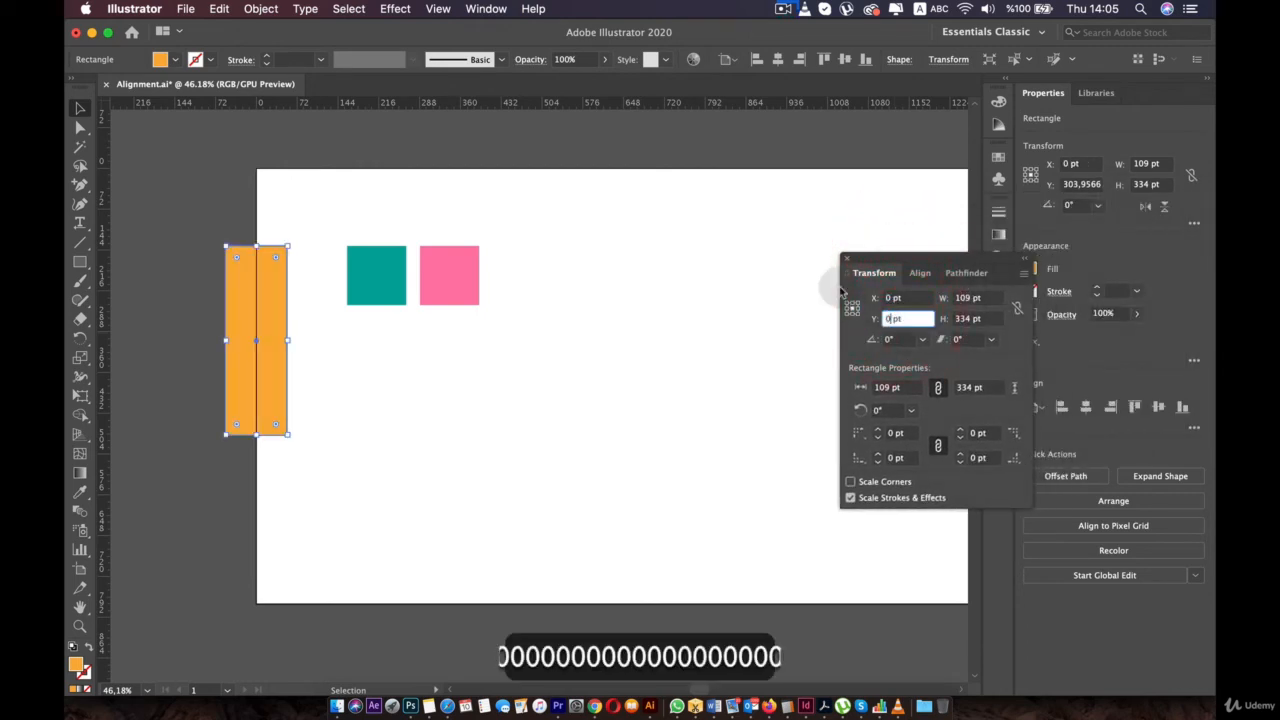
{"action": "left_click", "coordinate": [808, 251]}
- Reset the ruler zero point by dragging it onto the artboard
{"action": "scroll", "coordinate": [262, 215], "scroll_direction": "up", "scroll_amount": 3}
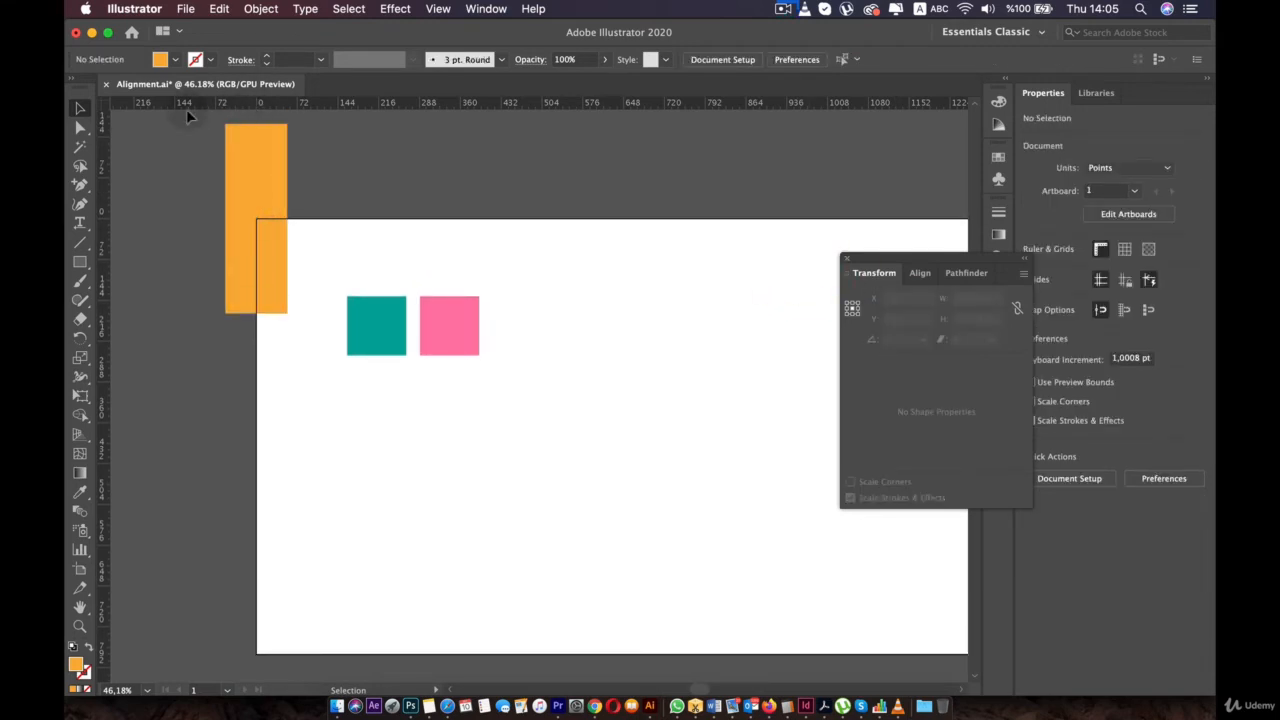
{"action": "left_click_drag", "start_coordinate": [155, 145], "coordinate": [260, 223]}
{"action": "scroll", "coordinate": [260, 223], "scroll_direction": "up", "scroll_amount": 3}
{"action": "scroll", "coordinate": [260, 223], "scroll_direction": "left", "scroll_amount": 3}
{"action": "left_click_drag", "start_coordinate": [105, 107], "coordinate": [115, 112]}
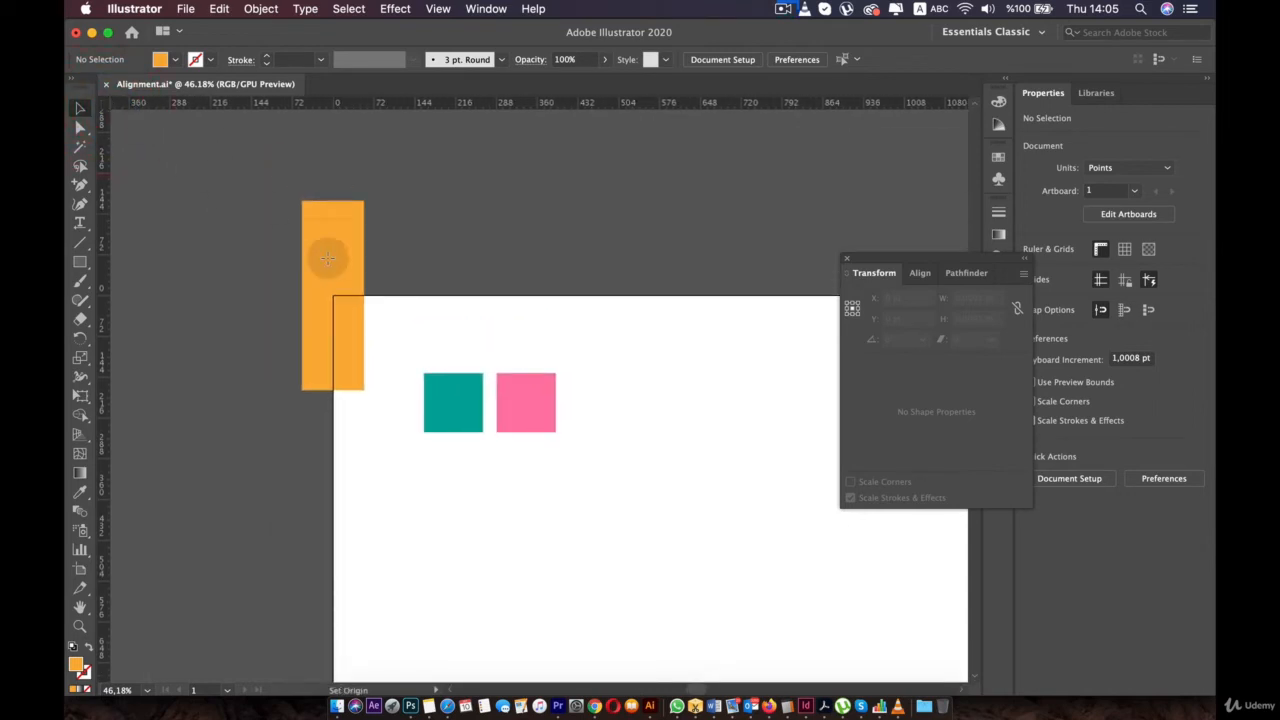
{"action": "left_click_drag", "start_coordinate": [327, 258], "coordinate": [640, 481]}
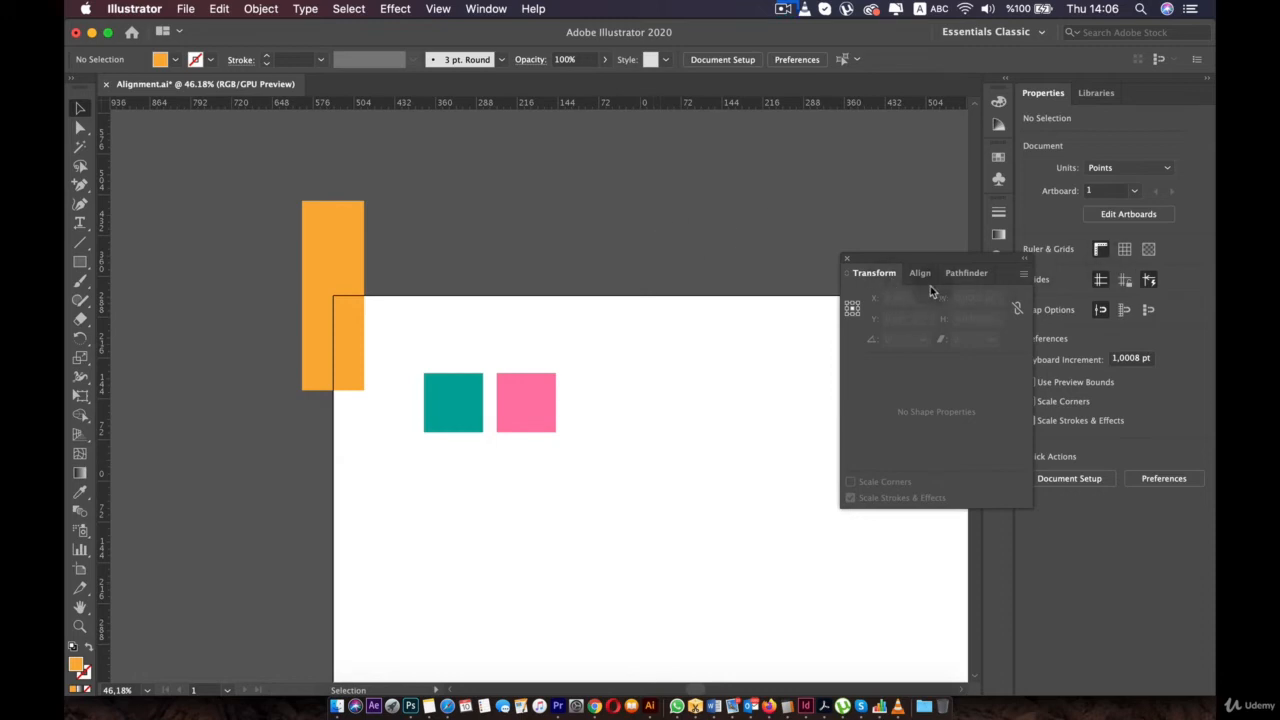
- Set the tall orange rectangle's position to X 0 pt, Y 0 pt
{"action": "left_click_drag", "start_coordinate": [317, 242], "coordinate": [313, 242]}
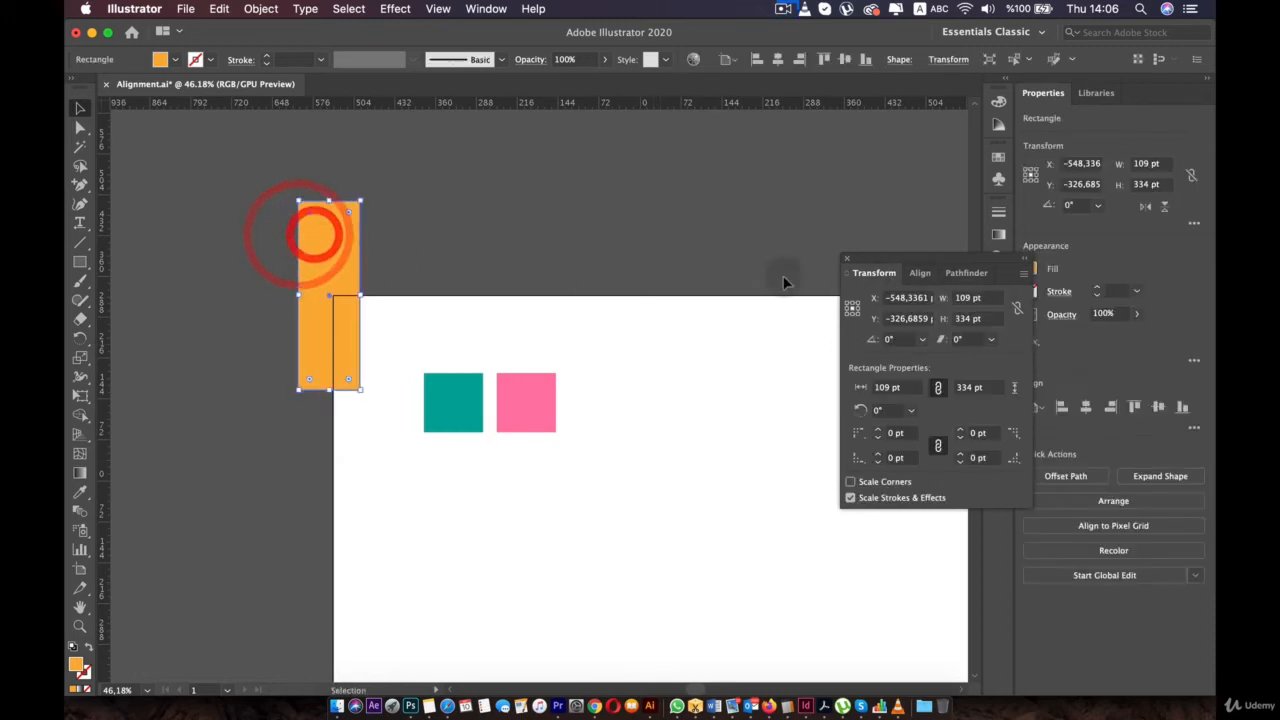
{"action": "type", "text": "0"}
{"action": "left_click", "coordinate": [901, 318]}
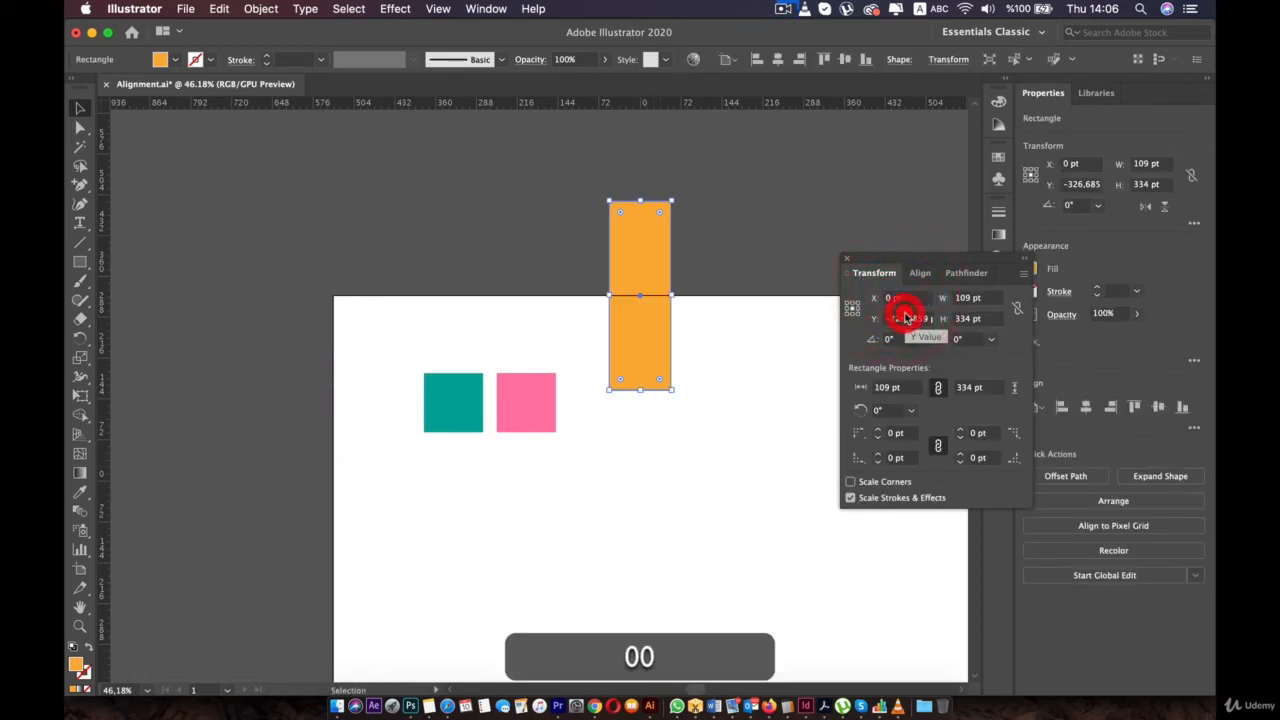
{"action": "type", "text": "0"}
{"action": "left_click", "coordinate": [737, 220]}
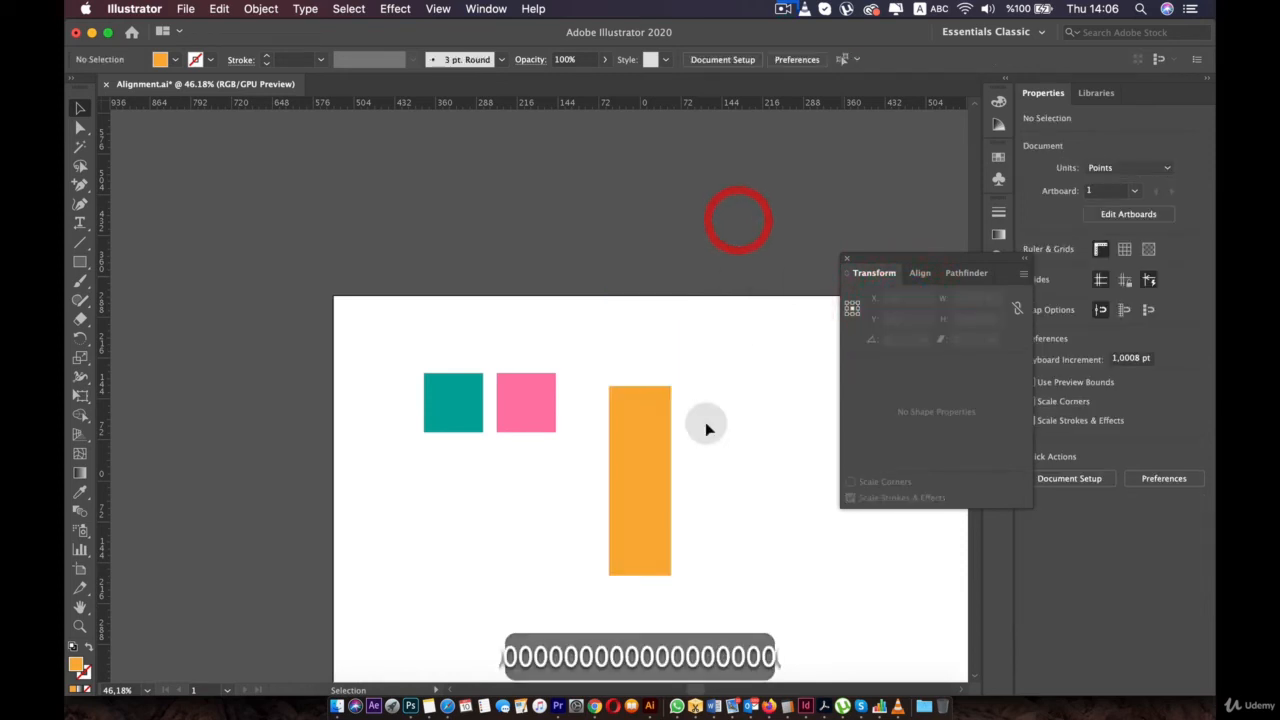
{"action": "left_click", "coordinate": [623, 487]}
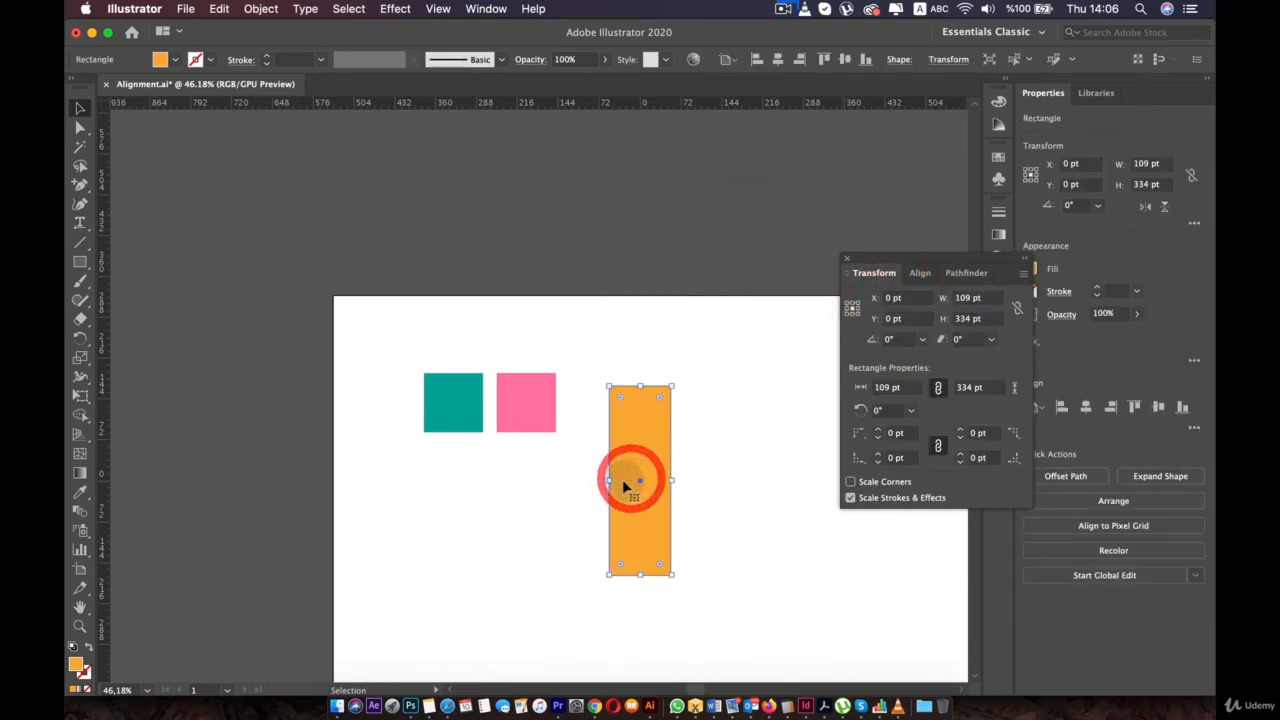
- Switch to the Selection tool (V), select the pink square and recentre the view
{"action": "scroll", "coordinate": [560, 431], "scroll_direction": "down", "scroll_amount": 3}
{"action": "key", "text": "v"}
{"action": "left_click", "coordinate": [541, 392]}
{"action": "key", "text": "space"}
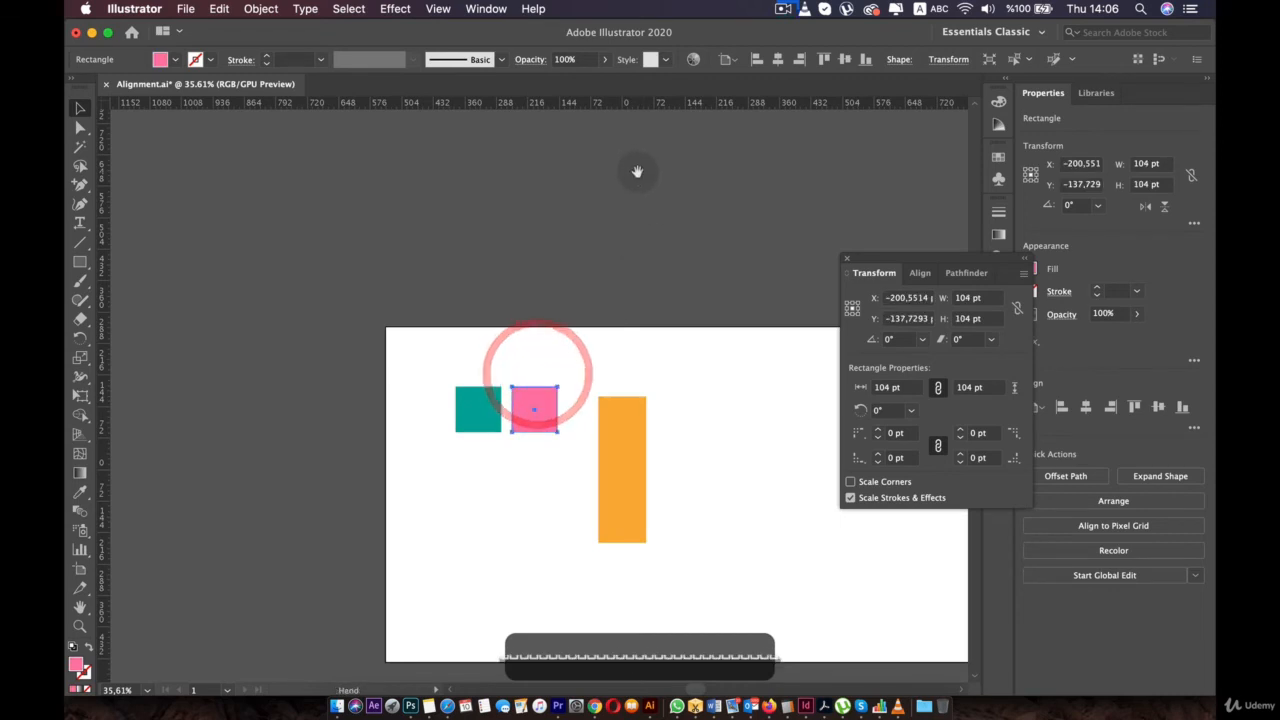
{"action": "left_click_drag", "start_coordinate": [637, 171], "coordinate": [583, 121]}
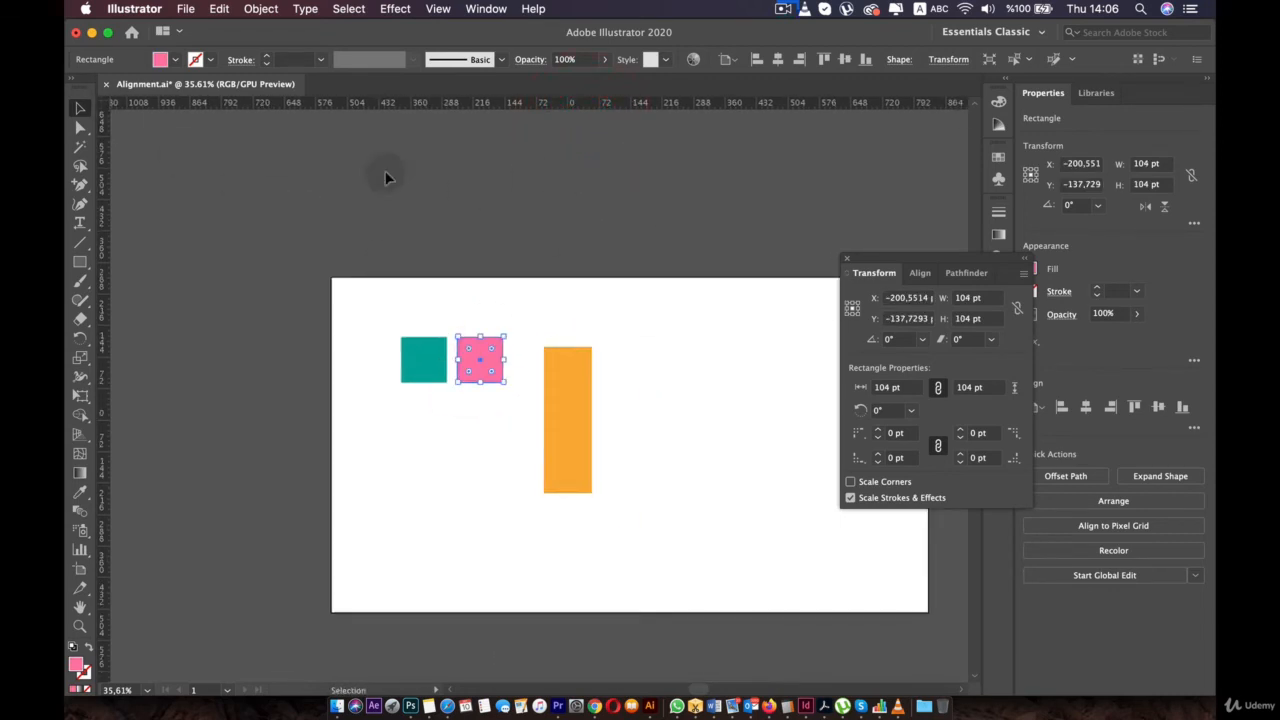
- Reset the ruler origin to its default and switch to per-artboard rulers
{"action": "double_click", "coordinate": [101, 108]}
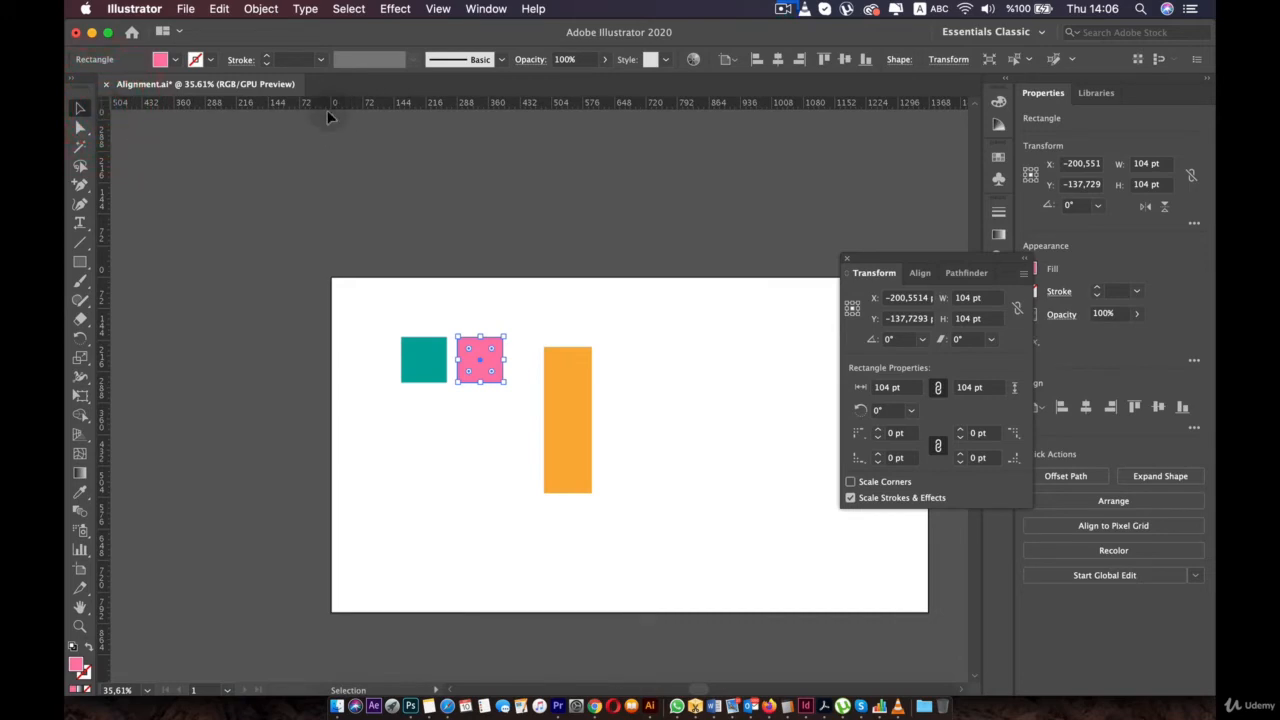
{"action": "right_click", "coordinate": [530, 104]}
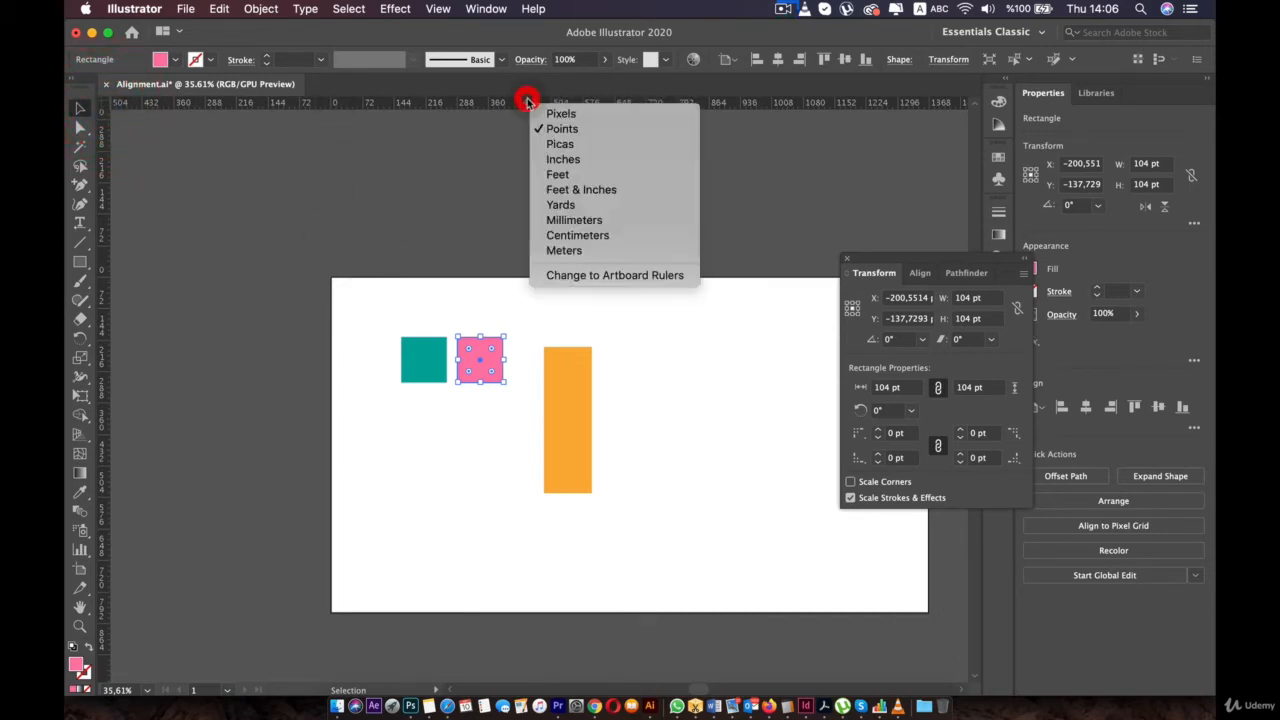
{"action": "left_click", "coordinate": [659, 276]}
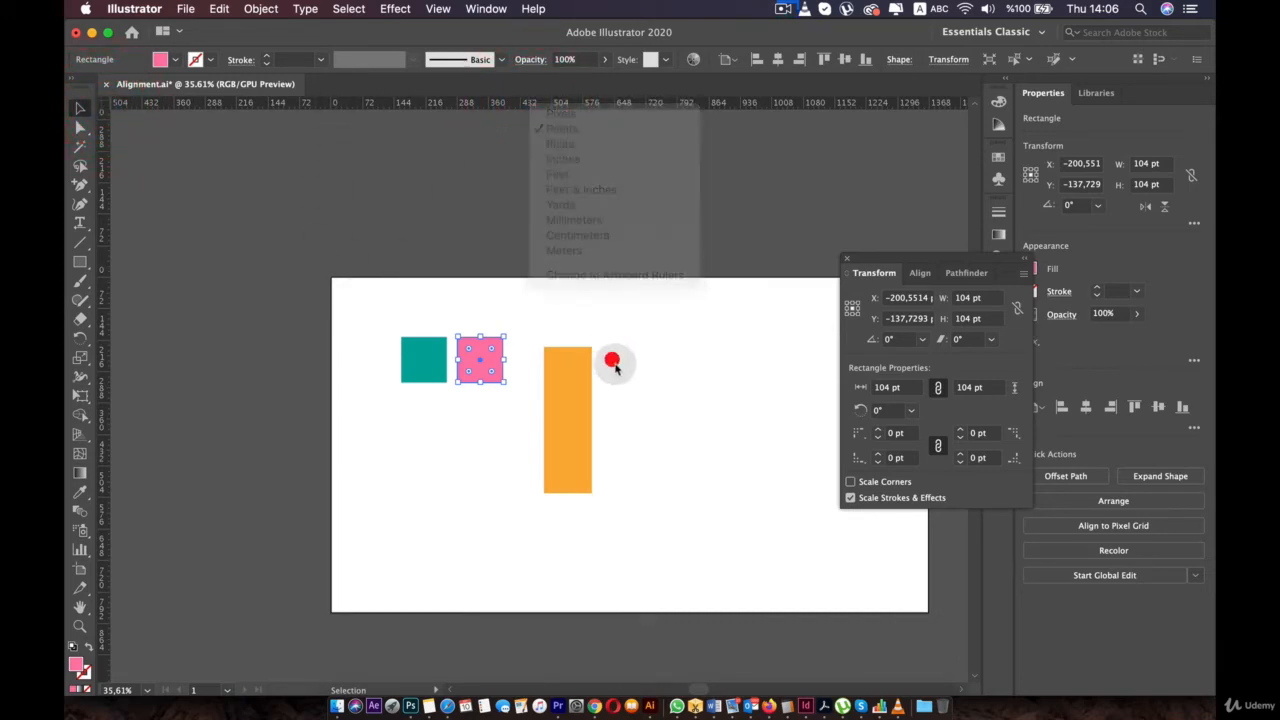
- Draw a second artboard to the right of artboard 1 with the Artboard tool
{"action": "left_click_drag", "start_coordinate": [666, 262], "coordinate": [474, 211]}
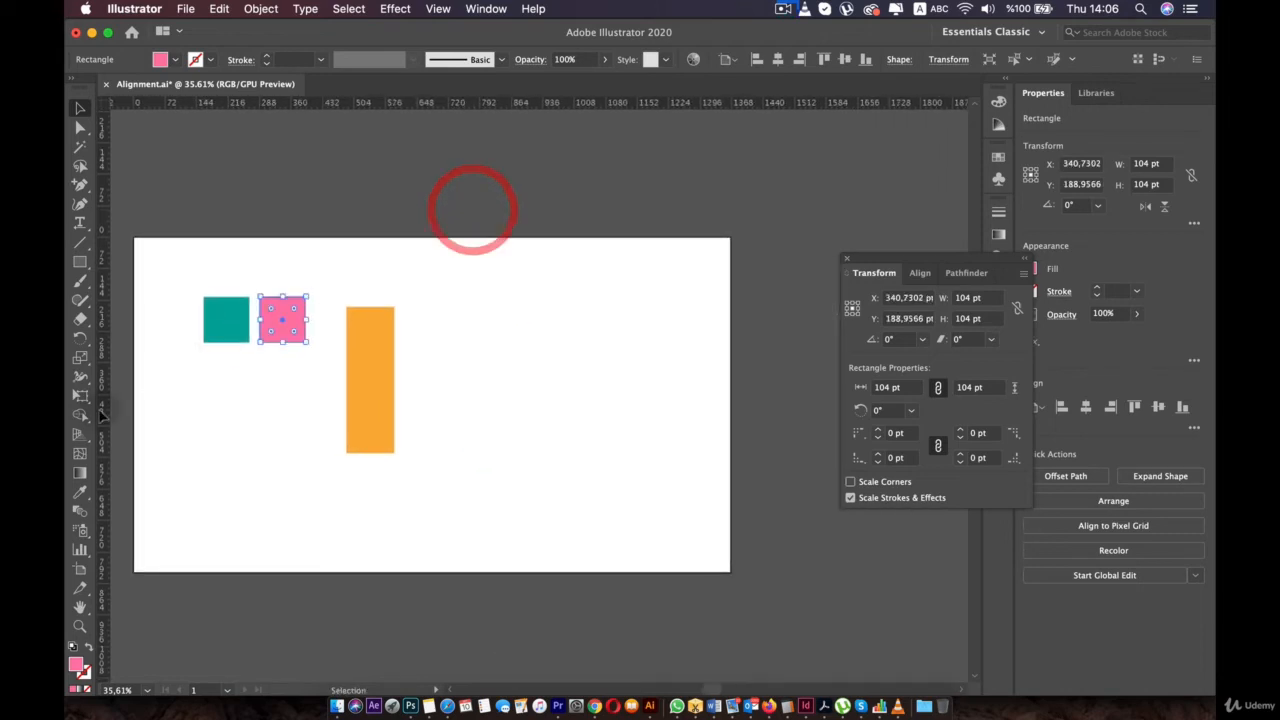
{"action": "left_click", "coordinate": [81, 571]}
{"action": "scroll", "coordinate": [600, 417], "scroll_direction": "down", "scroll_amount": 3}
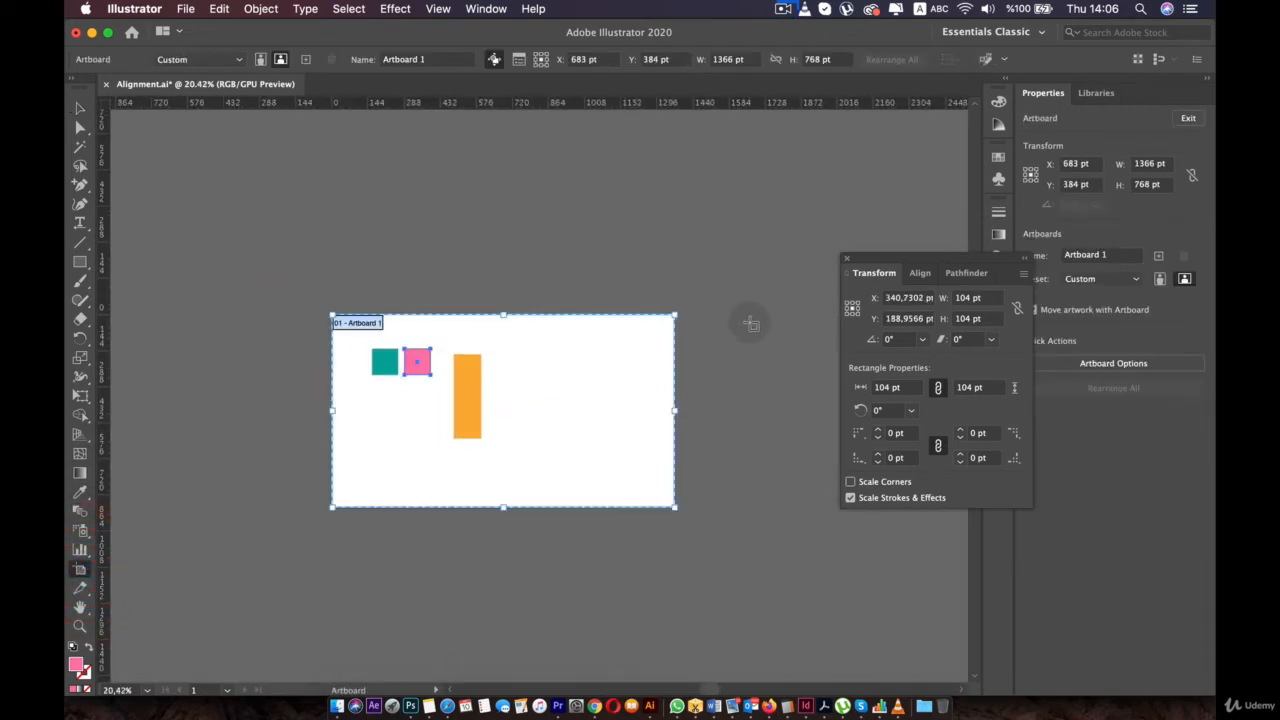
{"action": "left_click_drag", "start_coordinate": [749, 323], "coordinate": [777, 491]}
{"action": "key", "text": "v"}
{"action": "left_click", "coordinate": [423, 351]}
{"action": "left_click", "coordinate": [625, 347]}
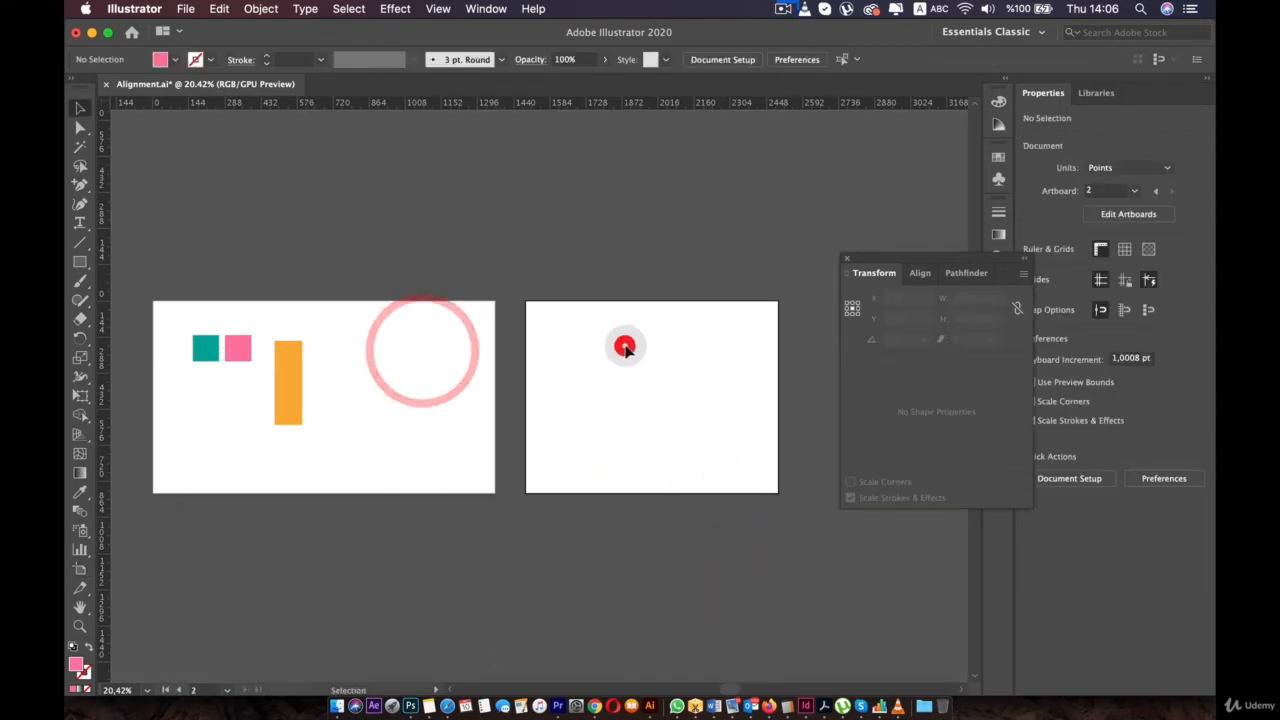
- Make artboard 1 active and pan so both artboards are visible
{"action": "scroll", "coordinate": [625, 348], "scroll_direction": "up", "scroll_amount": 3}
{"action": "left_click", "coordinate": [323, 343]}
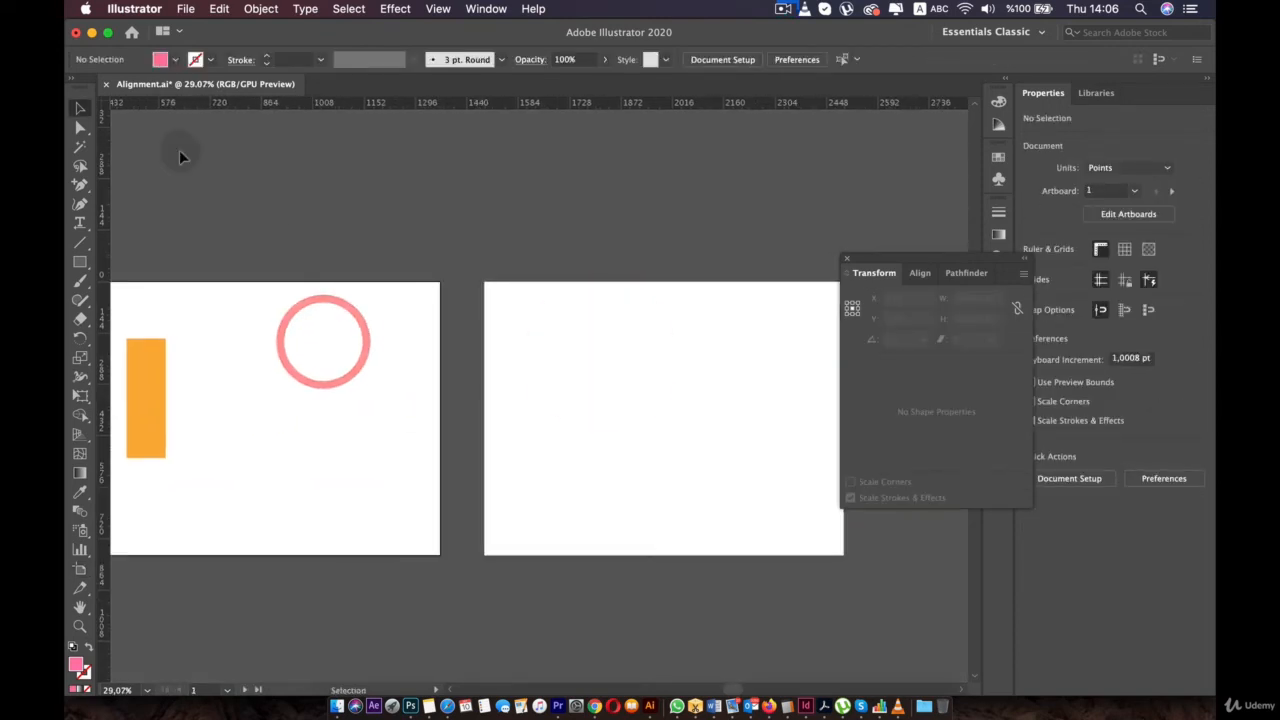
{"action": "scroll", "coordinate": [277, 193], "scroll_direction": "down", "scroll_amount": 1}
{"action": "scroll", "coordinate": [277, 193], "scroll_direction": "down", "scroll_amount": 1}
{"action": "key", "text": "space"}
{"action": "left_click_drag", "start_coordinate": [262, 256], "coordinate": [404, 281]}
- Reapply artboard rulers, compare each artboard's ruler zero, and move the orange rectangle to artboard 1's top-left corner
{"action": "left_click", "coordinate": [729, 361]}
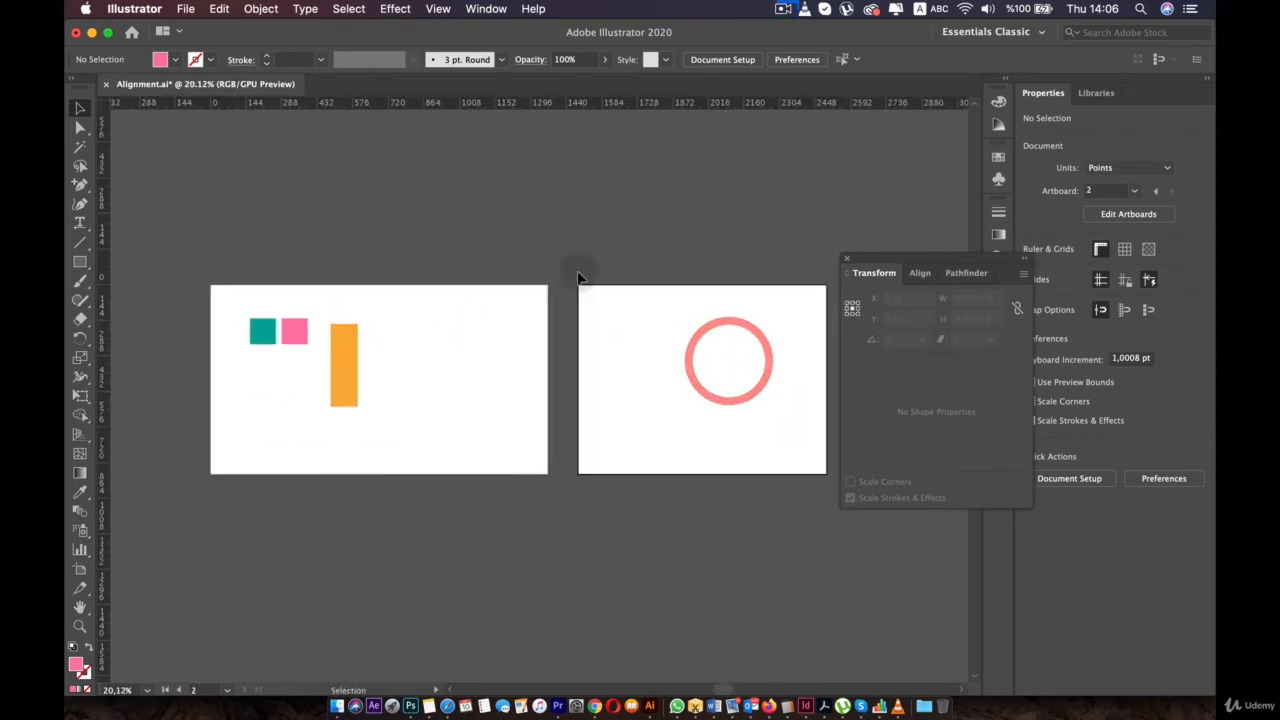
{"action": "right_click", "coordinate": [515, 101]}
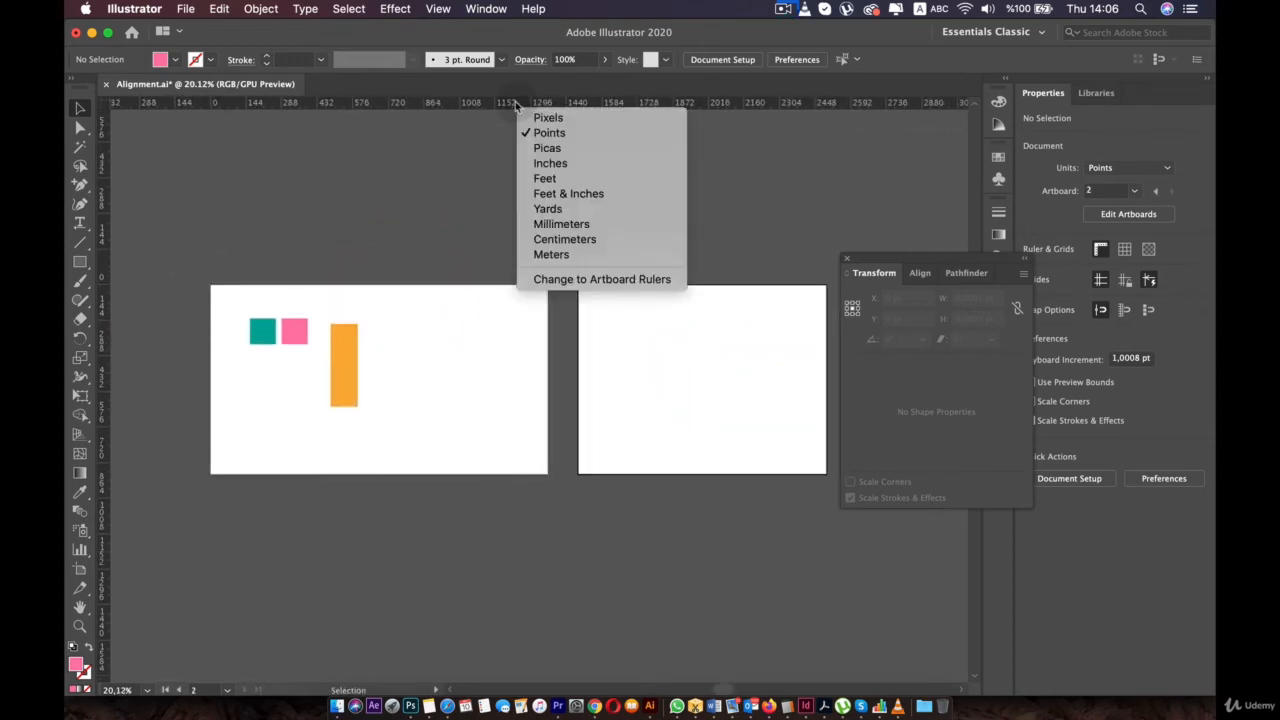
{"action": "left_click", "coordinate": [575, 279]}
{"action": "left_click", "coordinate": [436, 341]}
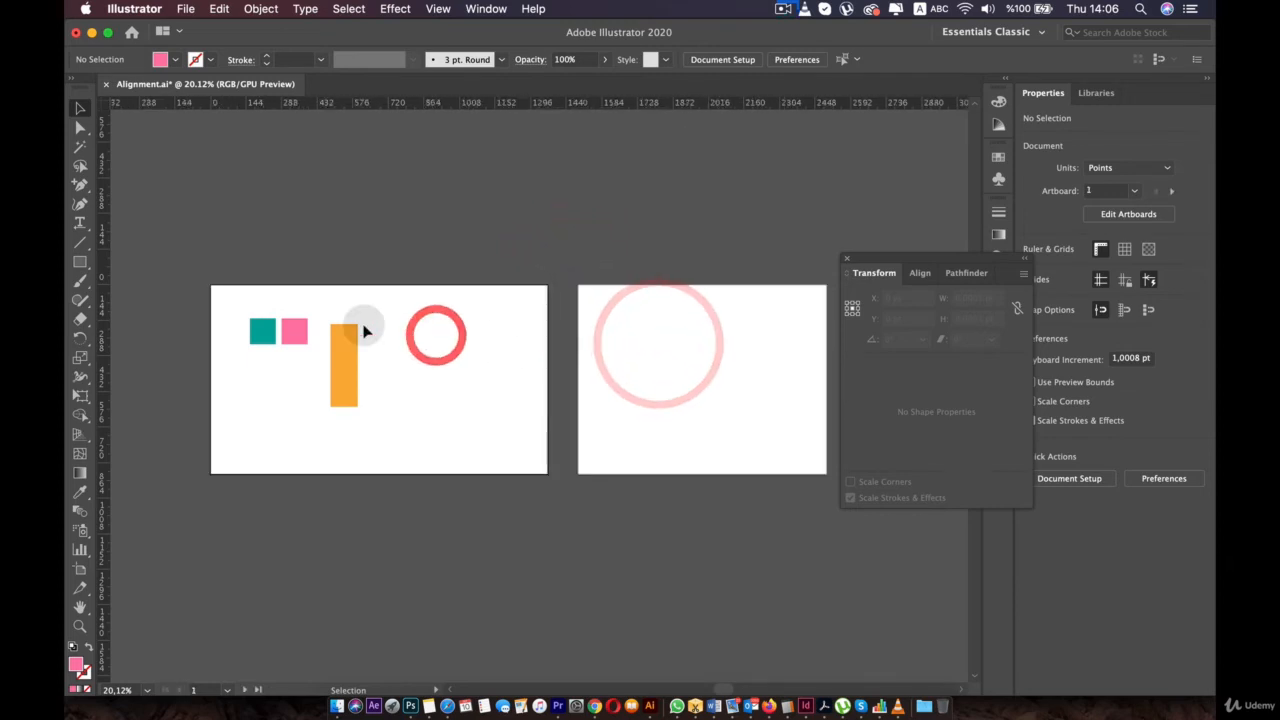
{"action": "left_click", "coordinate": [660, 306]}
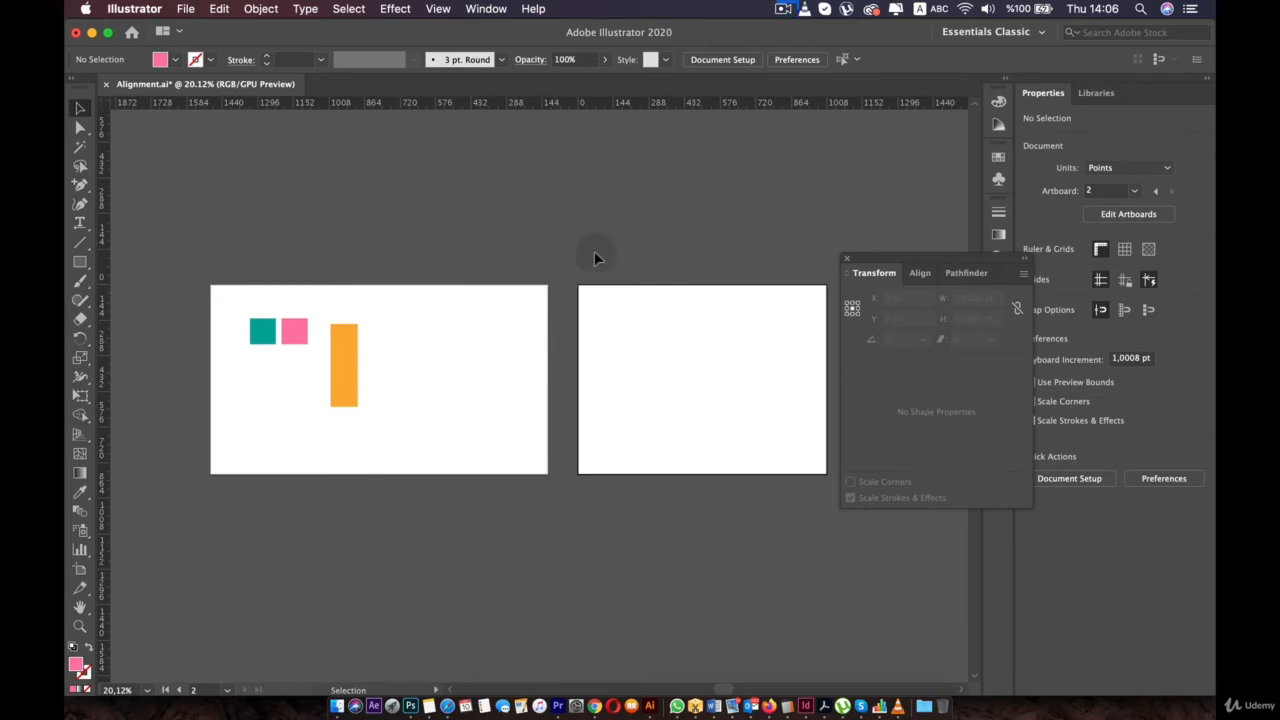
{"action": "left_click_drag", "start_coordinate": [360, 340], "coordinate": [592, 302]}
- Make artboard 2 active and select its orange rectangle
{"action": "left_click", "coordinate": [663, 303]}
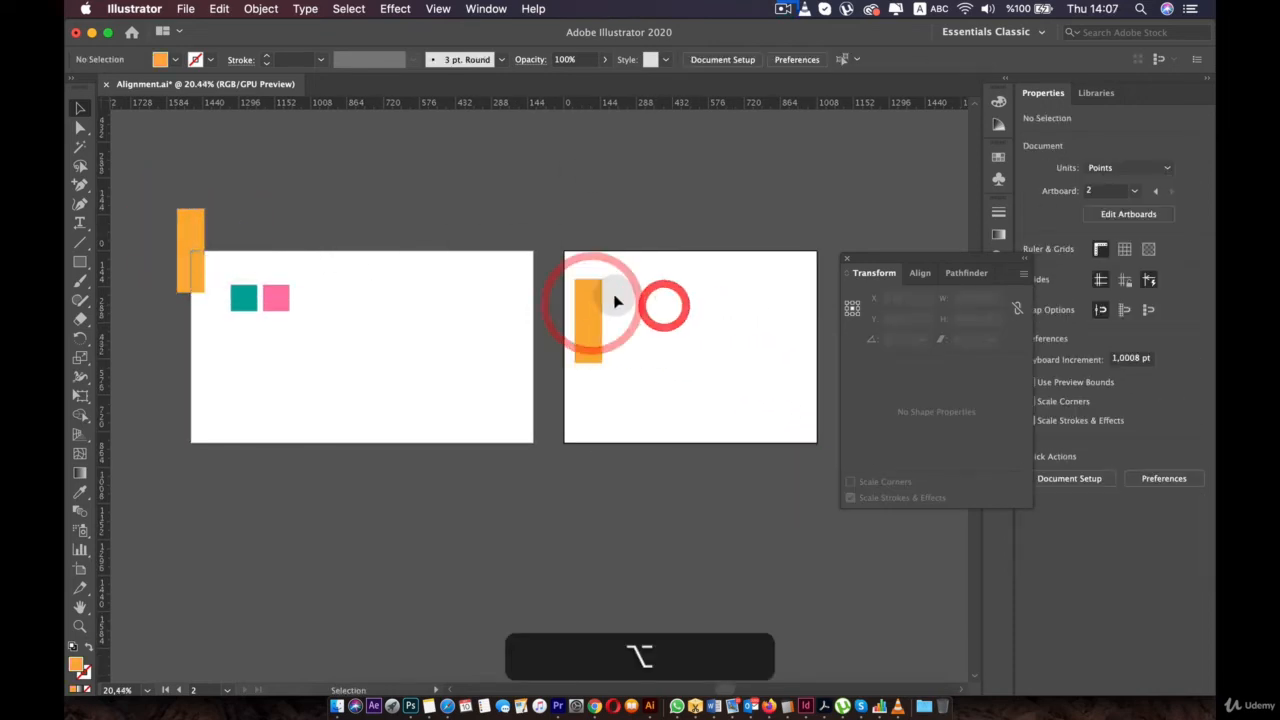
{"action": "left_click", "coordinate": [620, 251]}
{"action": "left_click", "coordinate": [424, 240]}
{"action": "left_click", "coordinate": [425, 268]}
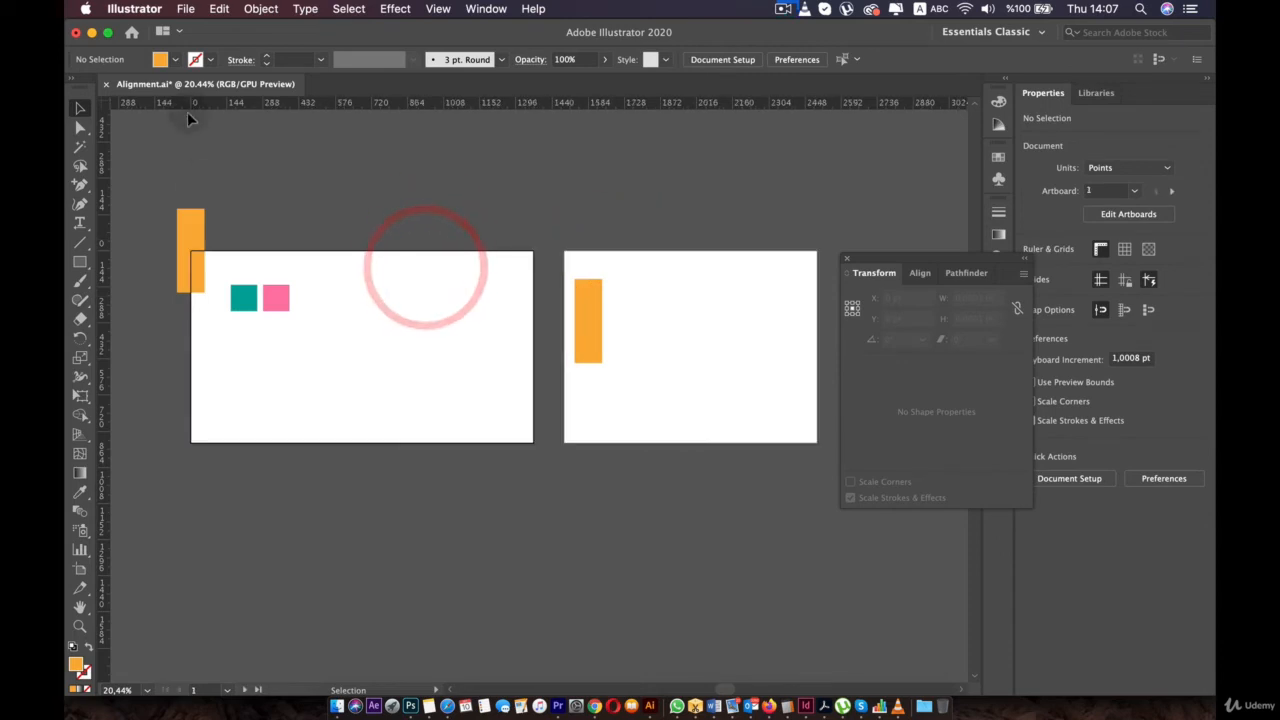
{"action": "left_click", "coordinate": [640, 294]}
{"action": "left_click", "coordinate": [589, 337]}
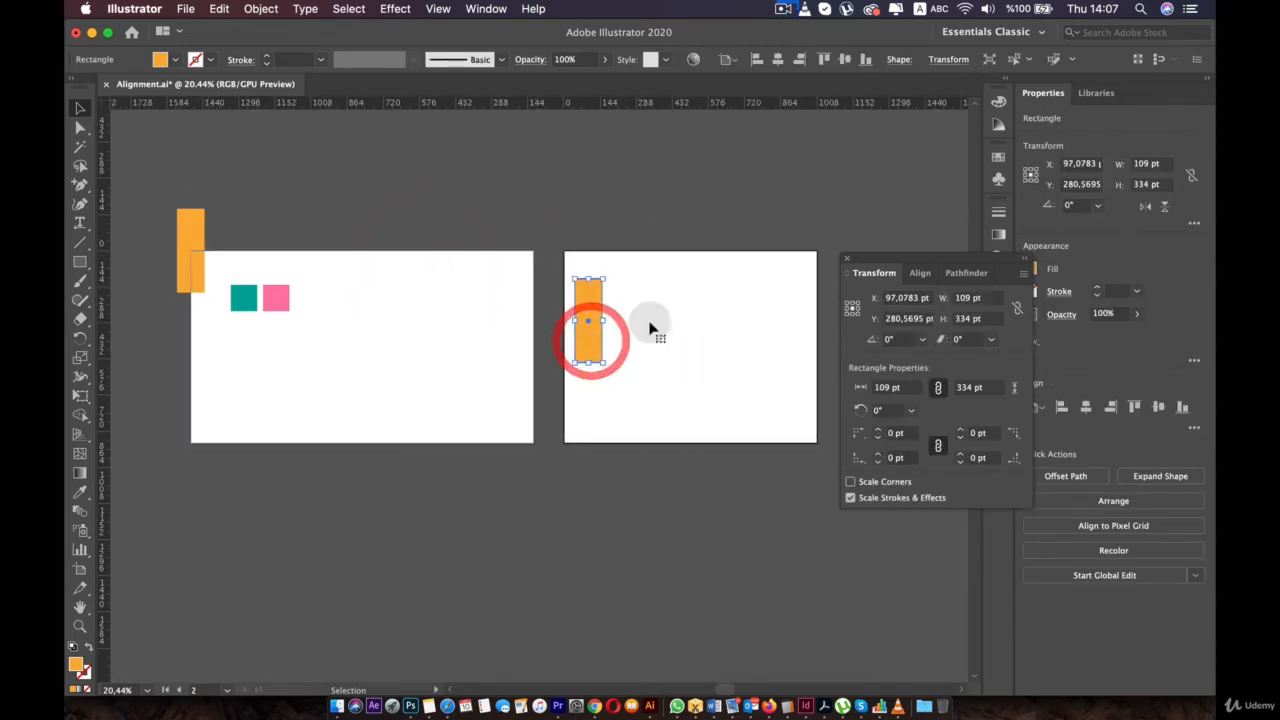
- Set the orange rectangle to X 0, Y 0 and drag it down into artboard 2
{"action": "type", "text": "0"}
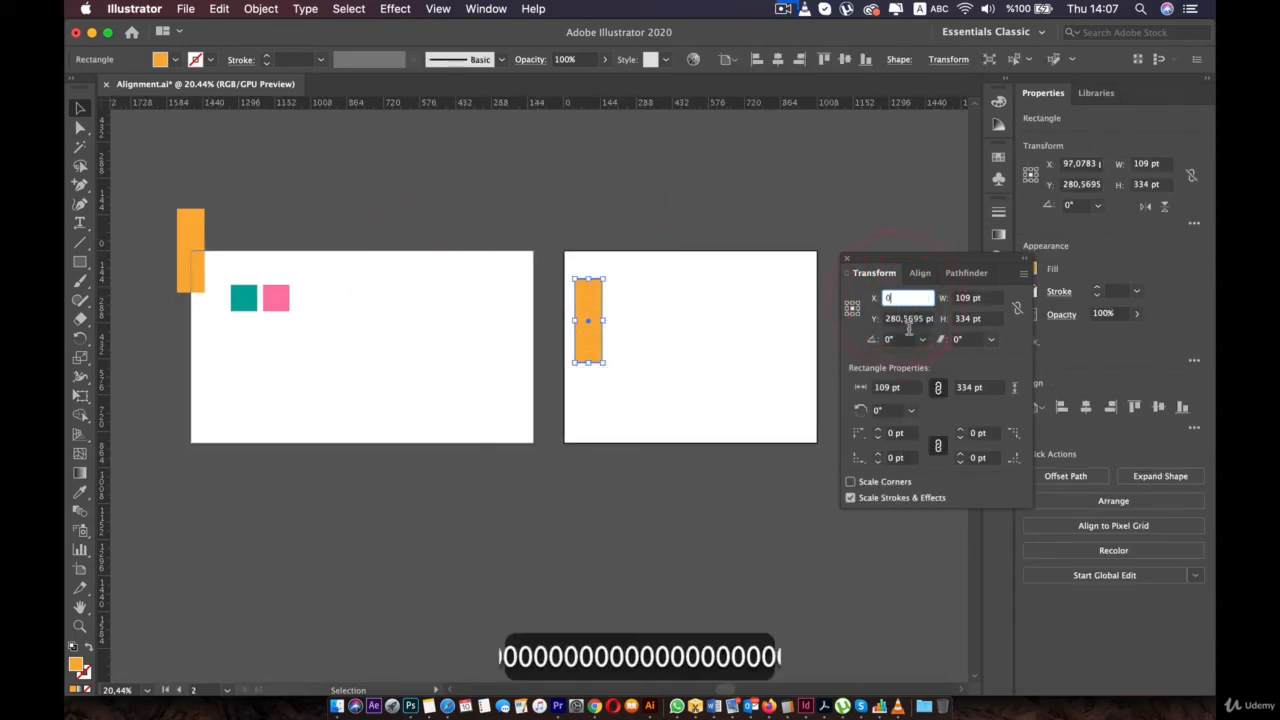
{"action": "left_click", "coordinate": [900, 318]}
{"action": "type", "text": "0"}
{"action": "left_click", "coordinate": [743, 314]}
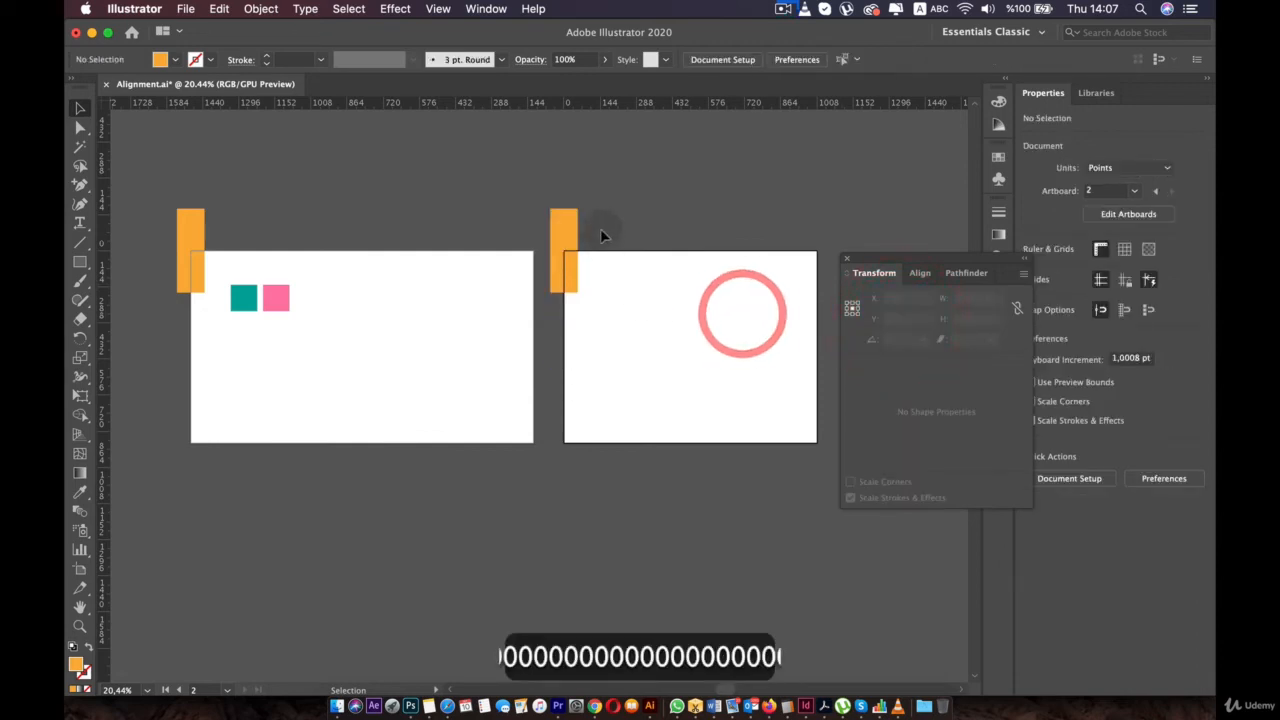
{"action": "left_click_drag", "start_coordinate": [572, 222], "coordinate": [634, 294]}
{"action": "left_click", "coordinate": [590, 206]}
- Change to global rulers, set the orange rectangle to X 0, Y 0, and Option-drag a copy onto artboard 1
{"action": "right_click", "coordinate": [545, 108]}
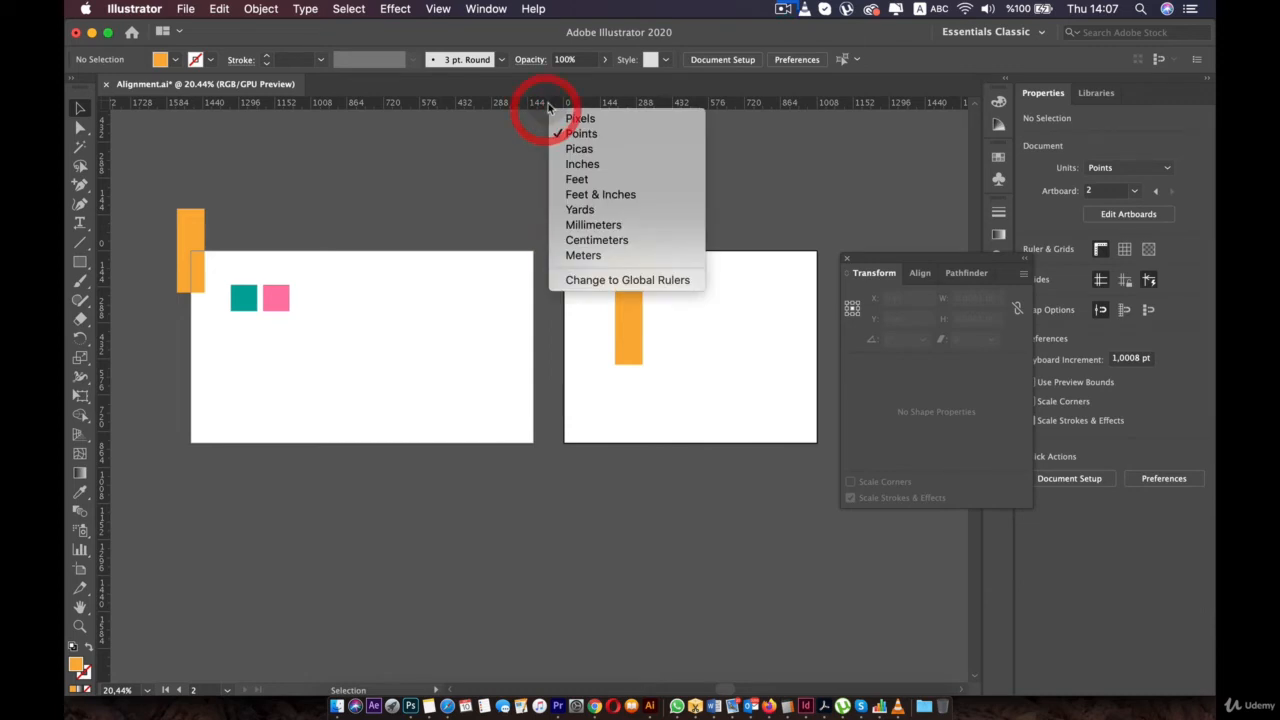
{"action": "left_click", "coordinate": [597, 280]}
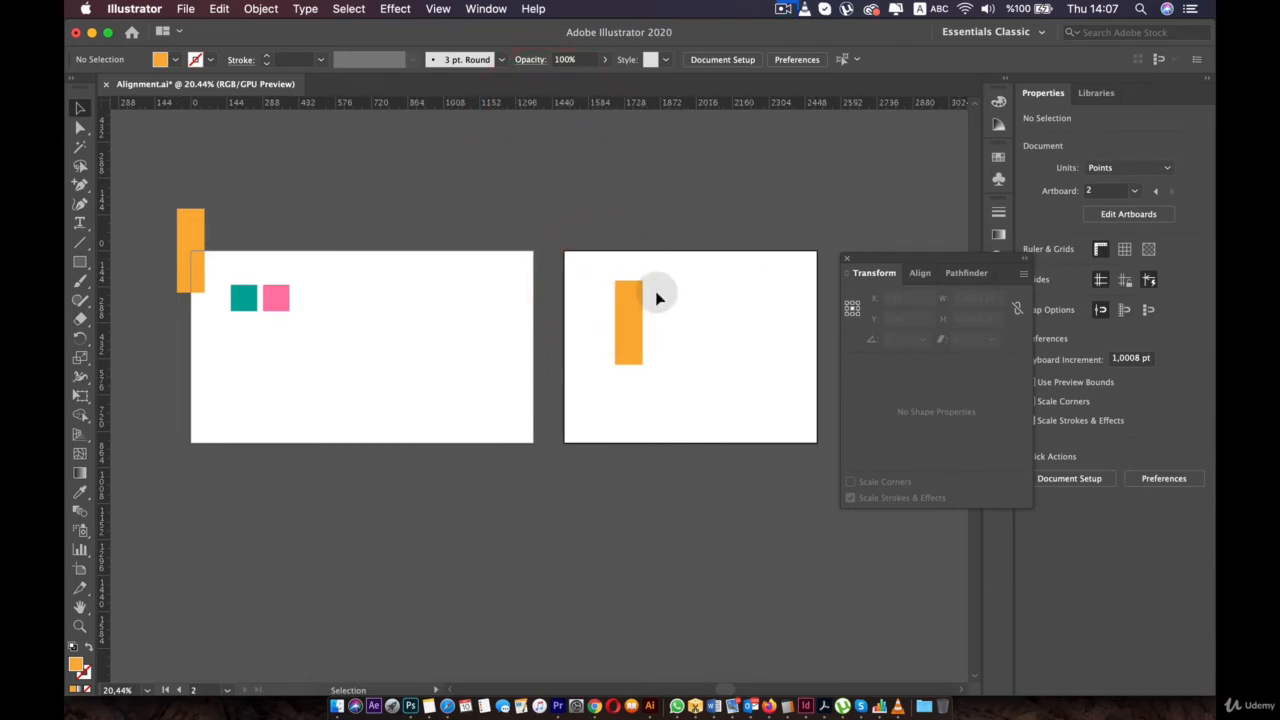
{"action": "left_click", "coordinate": [627, 293]}
{"action": "left_click", "coordinate": [902, 299]}
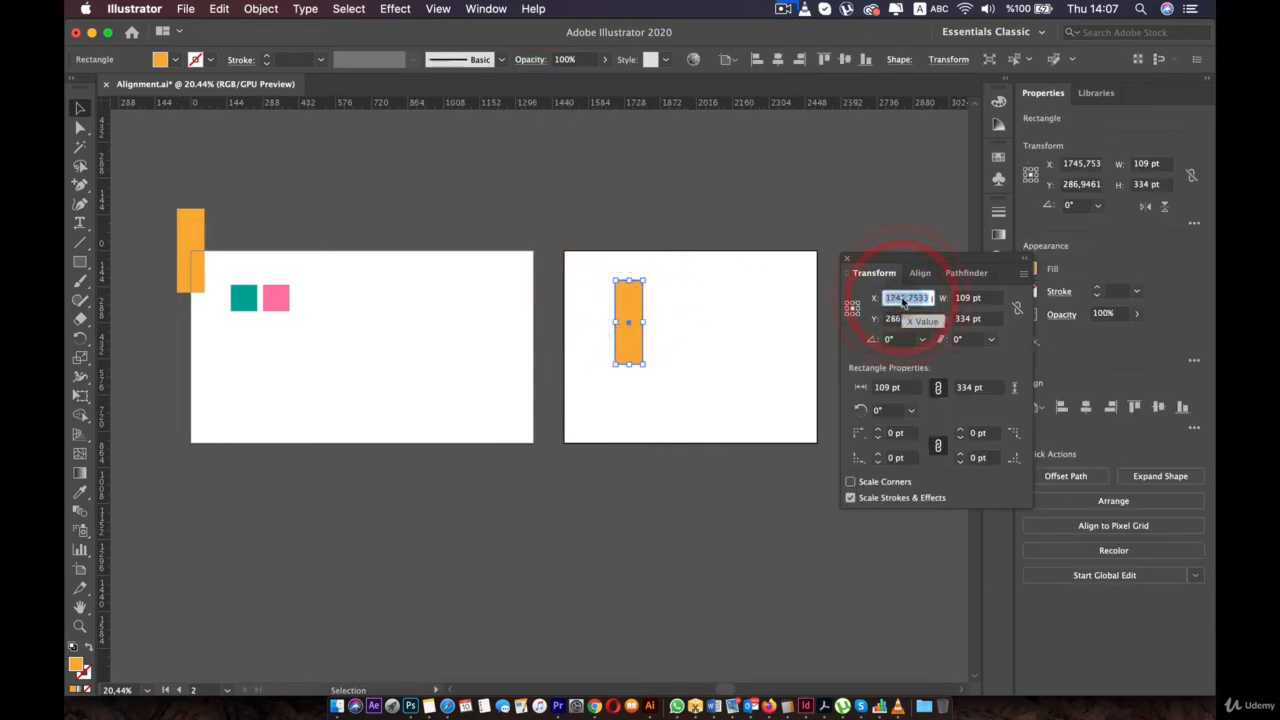
{"action": "type", "text": "0"}
{"action": "double_click", "coordinate": [903, 319]}
{"action": "type", "text": "0"}
{"action": "left_click", "coordinate": [763, 291]}
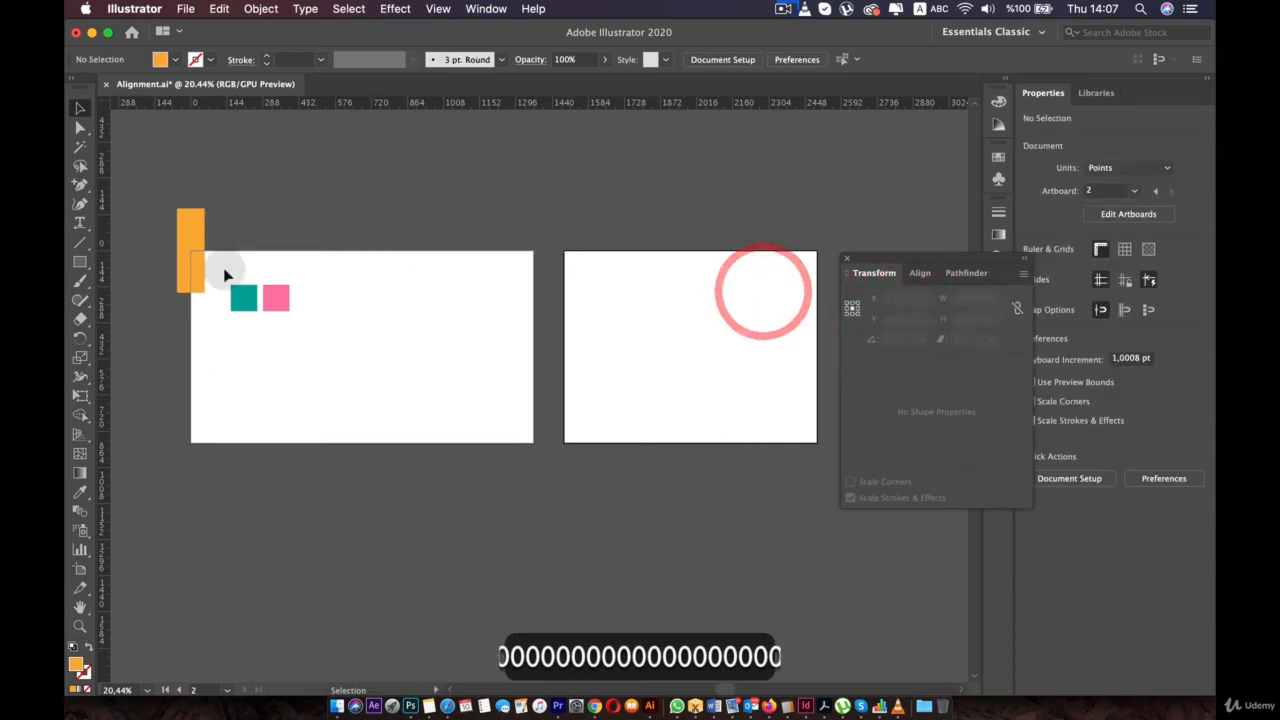
{"action": "left_click_drag", "start_coordinate": [185, 218], "coordinate": [193, 254], "text": "alt"}
- Switch back to artboard rulers and select the orange bar on artboard 1
{"action": "right_click", "coordinate": [520, 102]}
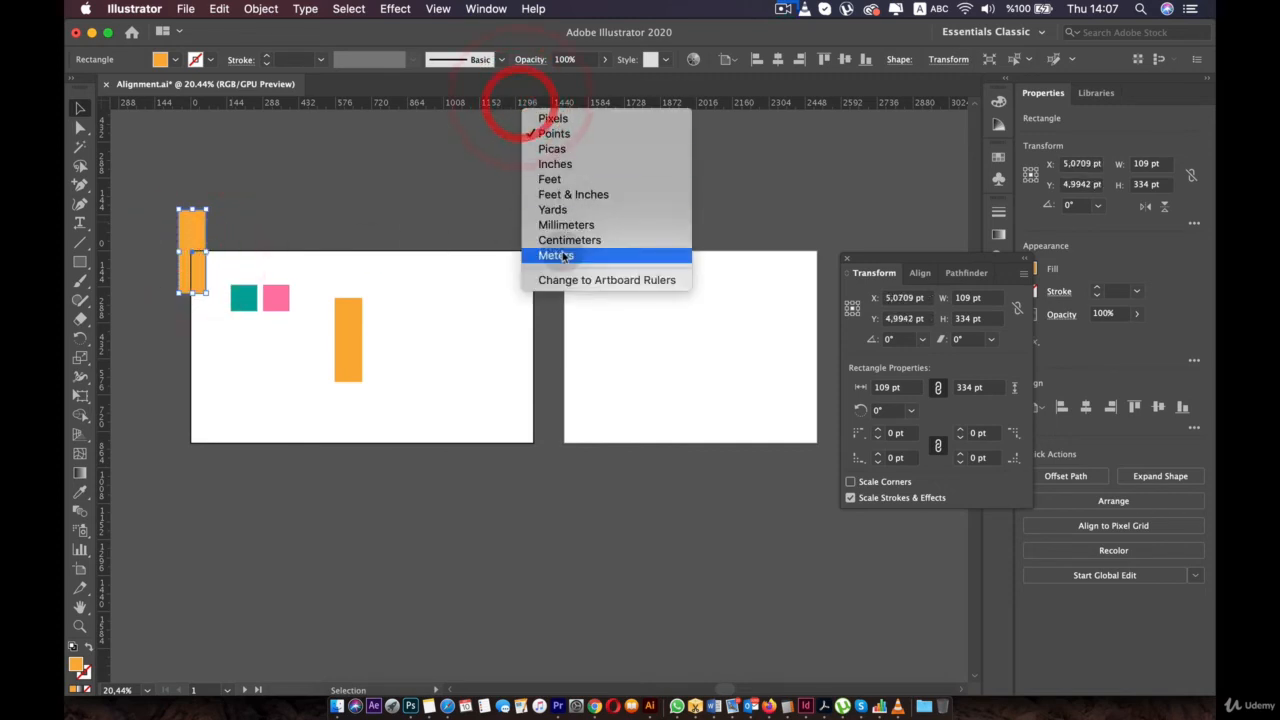
{"action": "left_click", "coordinate": [600, 283]}
{"action": "left_click", "coordinate": [627, 327]}
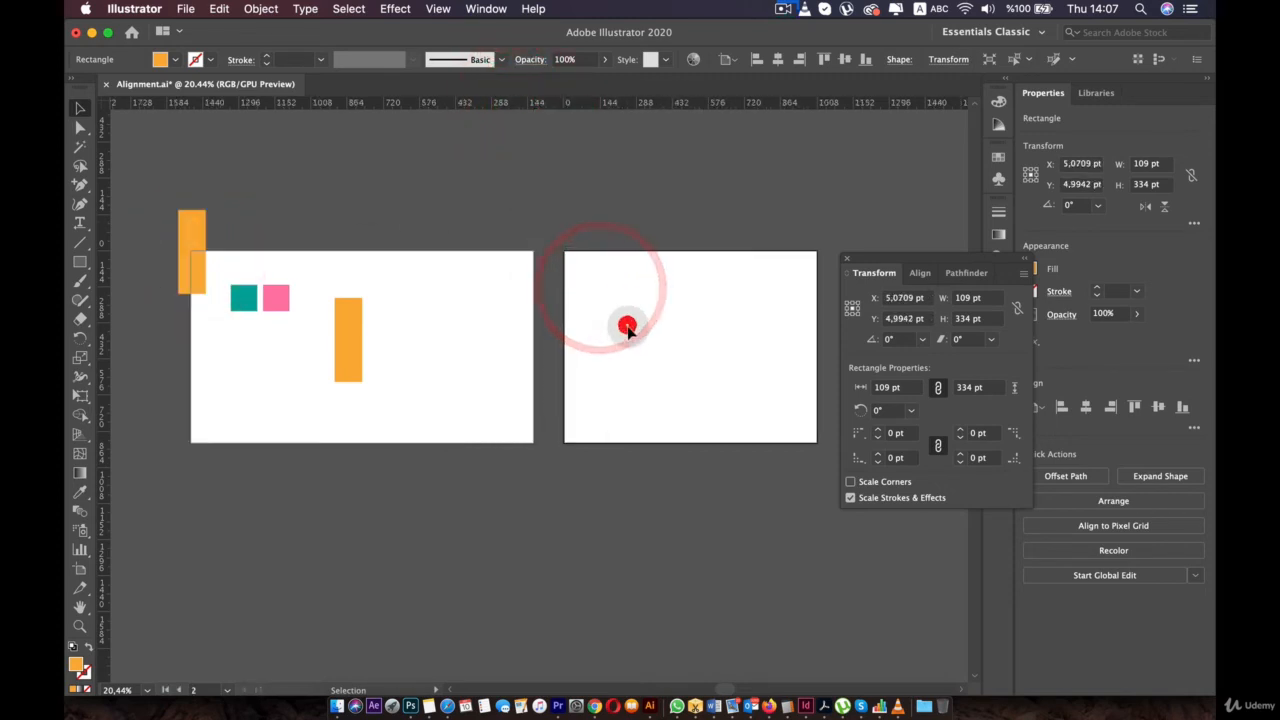
{"action": "left_click", "coordinate": [346, 340]}
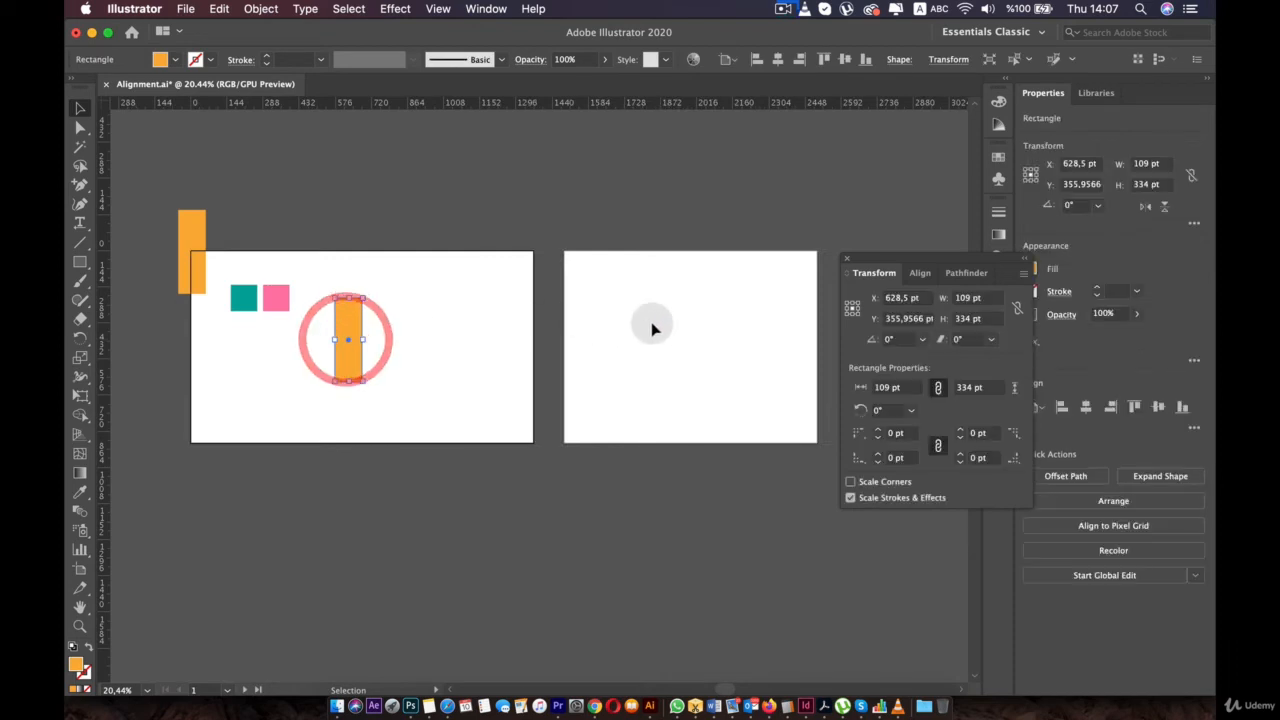
- Move the Transform panel aside and shift the orange bar further right
{"action": "scroll", "coordinate": [250, 348], "scroll_direction": "up", "scroll_amount": 5}
{"action": "key", "text": "space"}
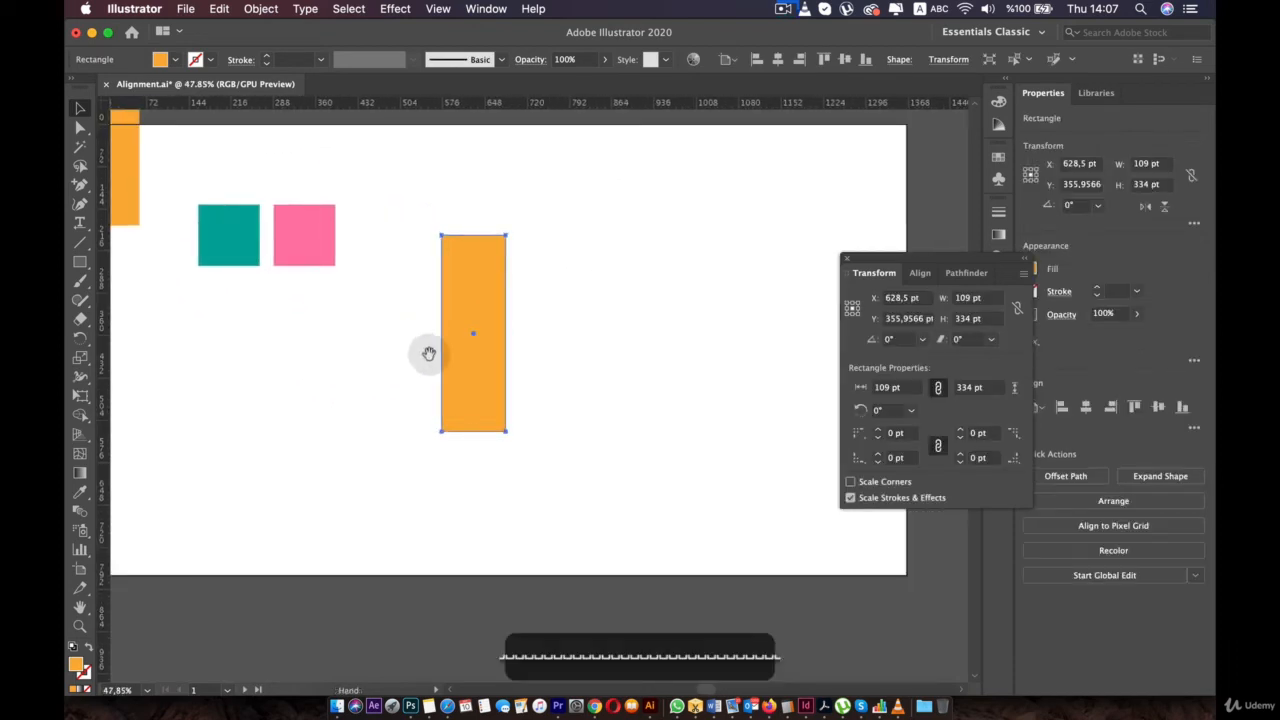
{"action": "left_click_drag", "start_coordinate": [416, 345], "coordinate": [435, 361]}
{"action": "left_click_drag", "start_coordinate": [923, 257], "coordinate": [1049, 263]}
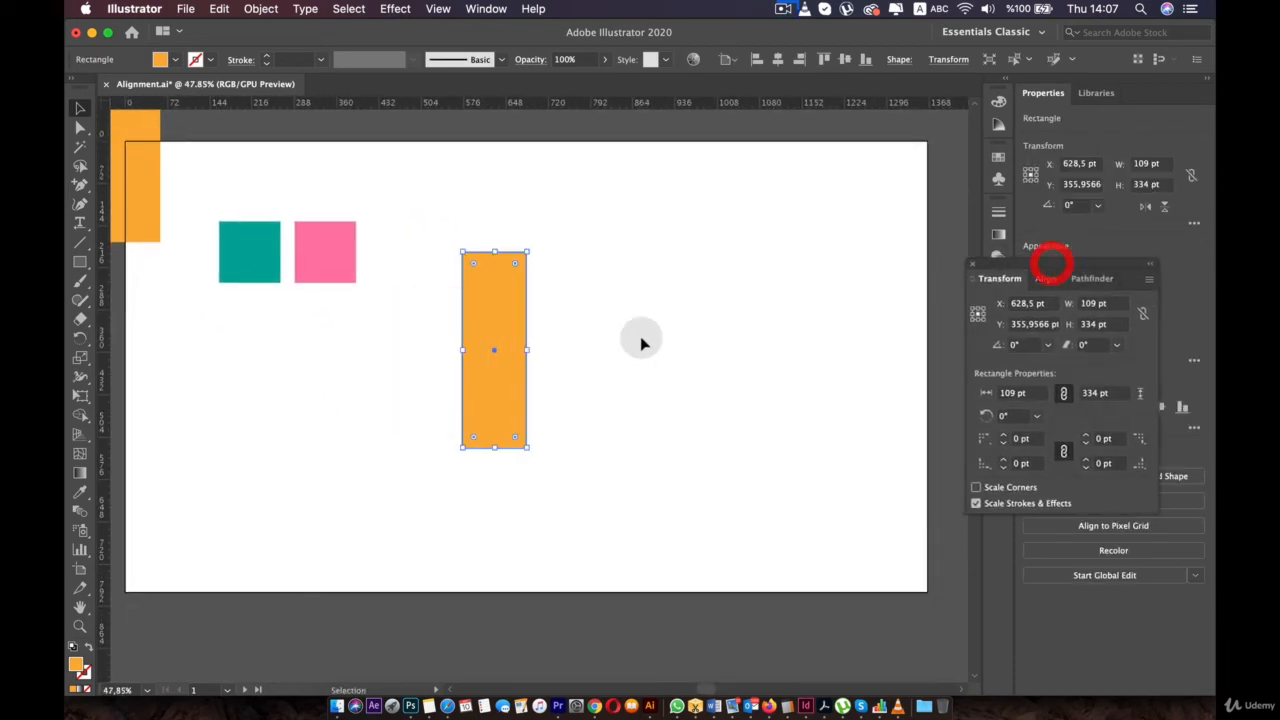
{"action": "left_click_drag", "start_coordinate": [490, 313], "coordinate": [534, 306]}
{"action": "left_click_drag", "start_coordinate": [315, 255], "coordinate": [426, 363]}
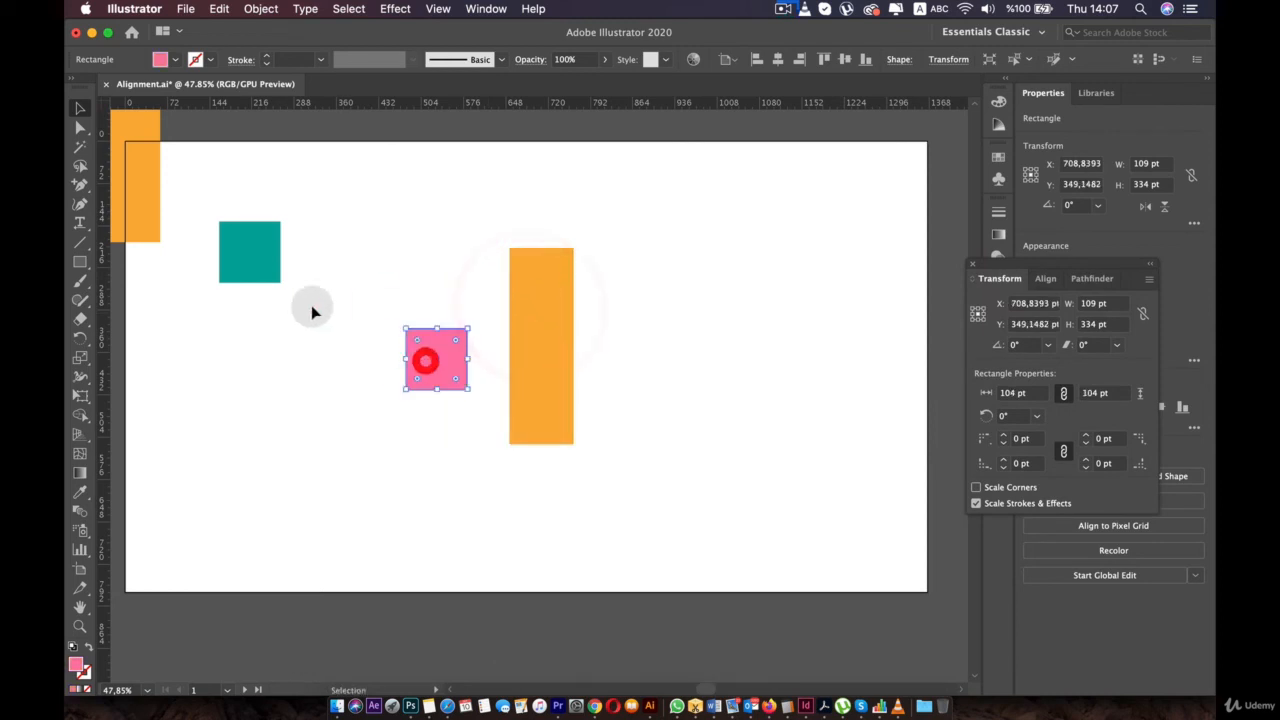
- Place the pink and teal squares side by side with the corner orange bar above the teal
{"action": "left_click_drag", "start_coordinate": [250, 254], "coordinate": [363, 366]}
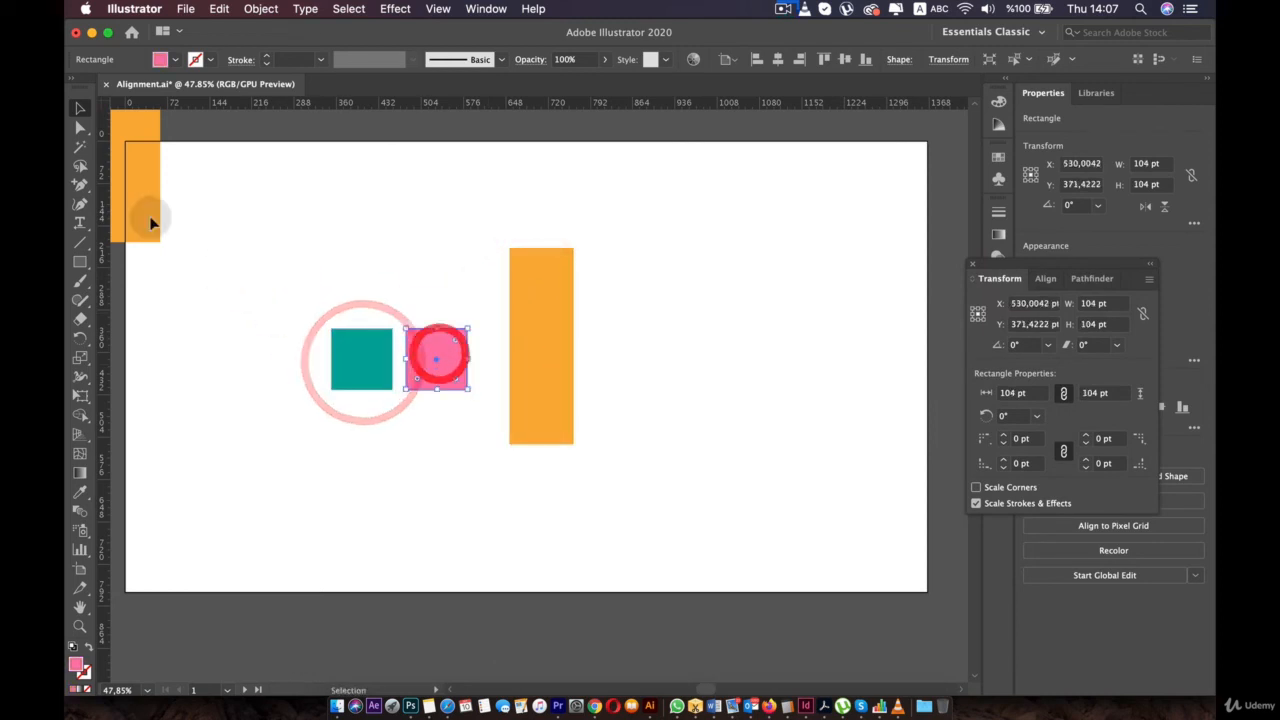
{"action": "left_click_drag", "start_coordinate": [151, 214], "coordinate": [298, 296]}
{"action": "mouse_move", "coordinate": [530, 311]}
{"action": "left_mouse_down"}
{"action": "mouse_move", "coordinate": [538, 342]}
{"action": "mouse_move", "coordinate": [534, 330]}
{"action": "left_mouse_up"}
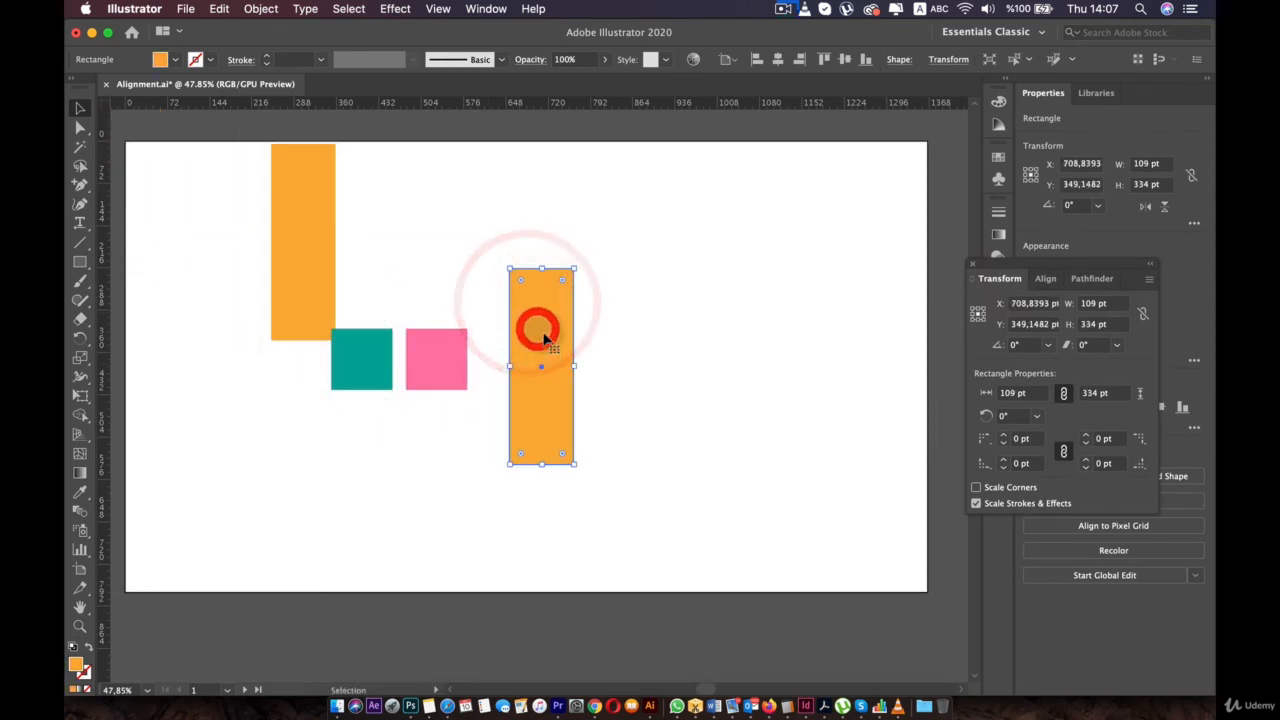
{"action": "right_click", "coordinate": [543, 335]}
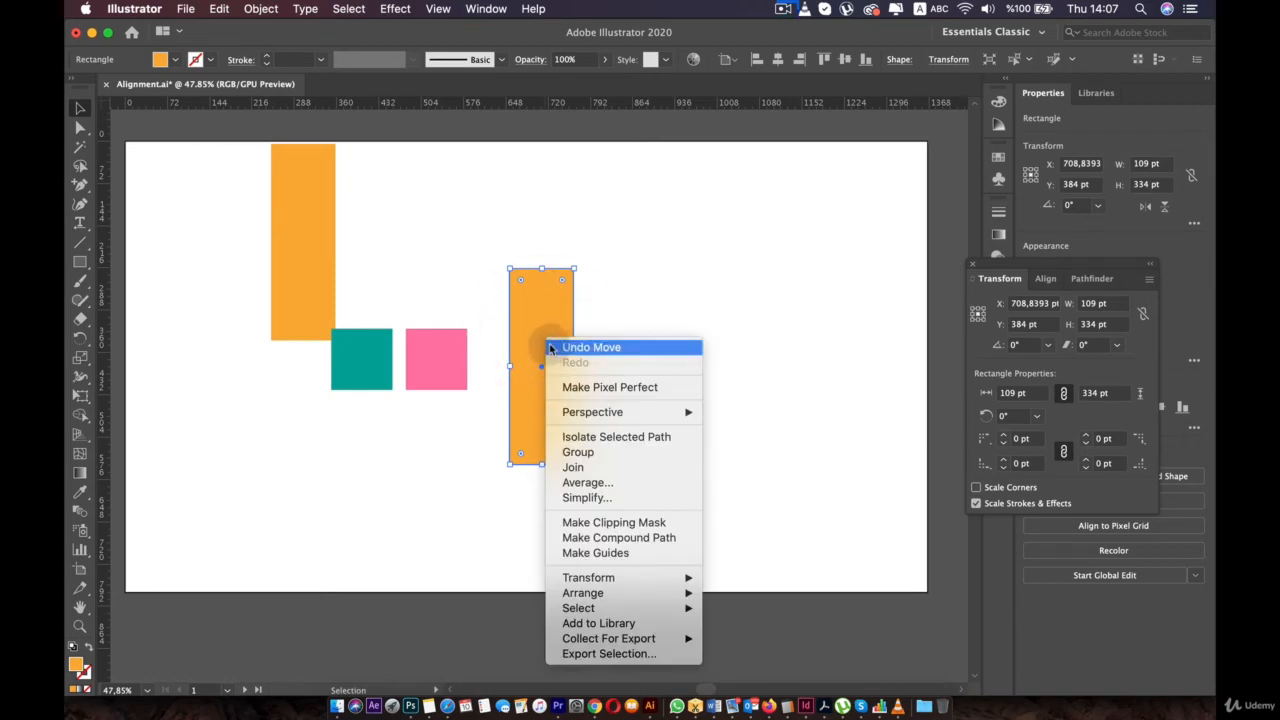
{"action": "left_click", "coordinate": [546, 338]}
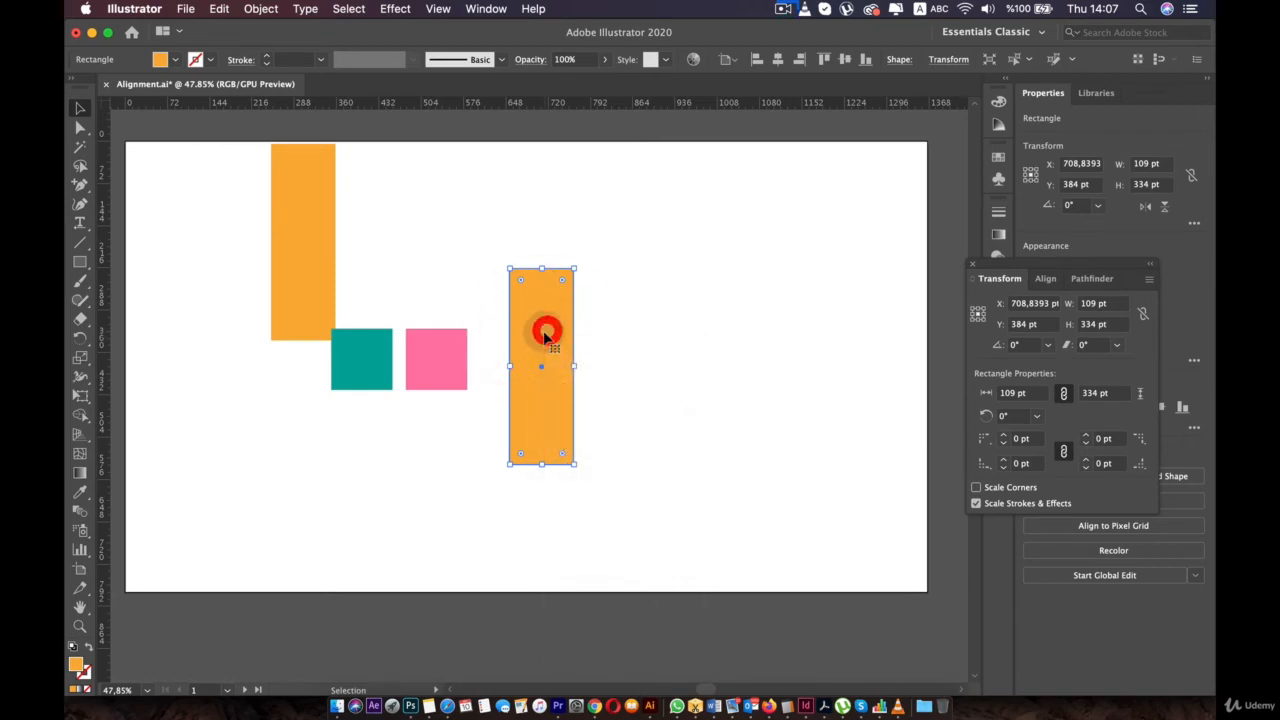
{"action": "left_click", "coordinate": [444, 10]}
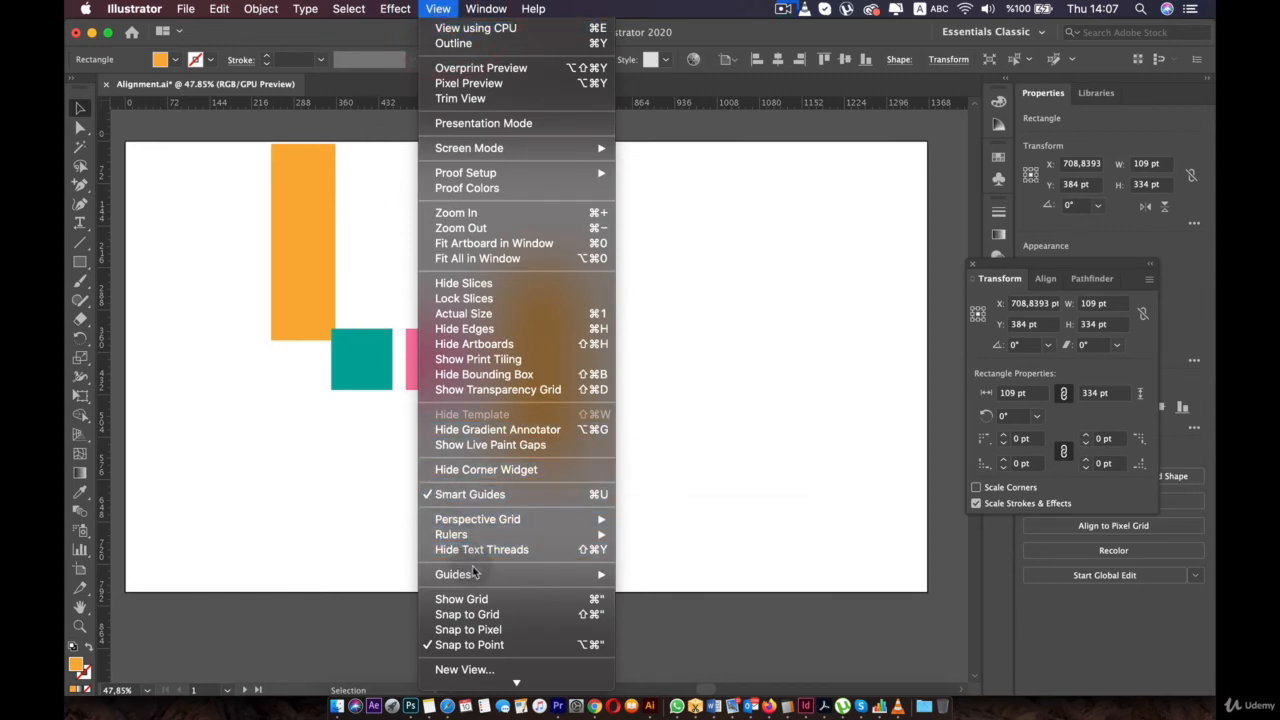
- Turn the right orange bar into a guide with View > Guides > Make Guides and round it into a pill
{"action": "mouse_move", "coordinate": [476, 574]}
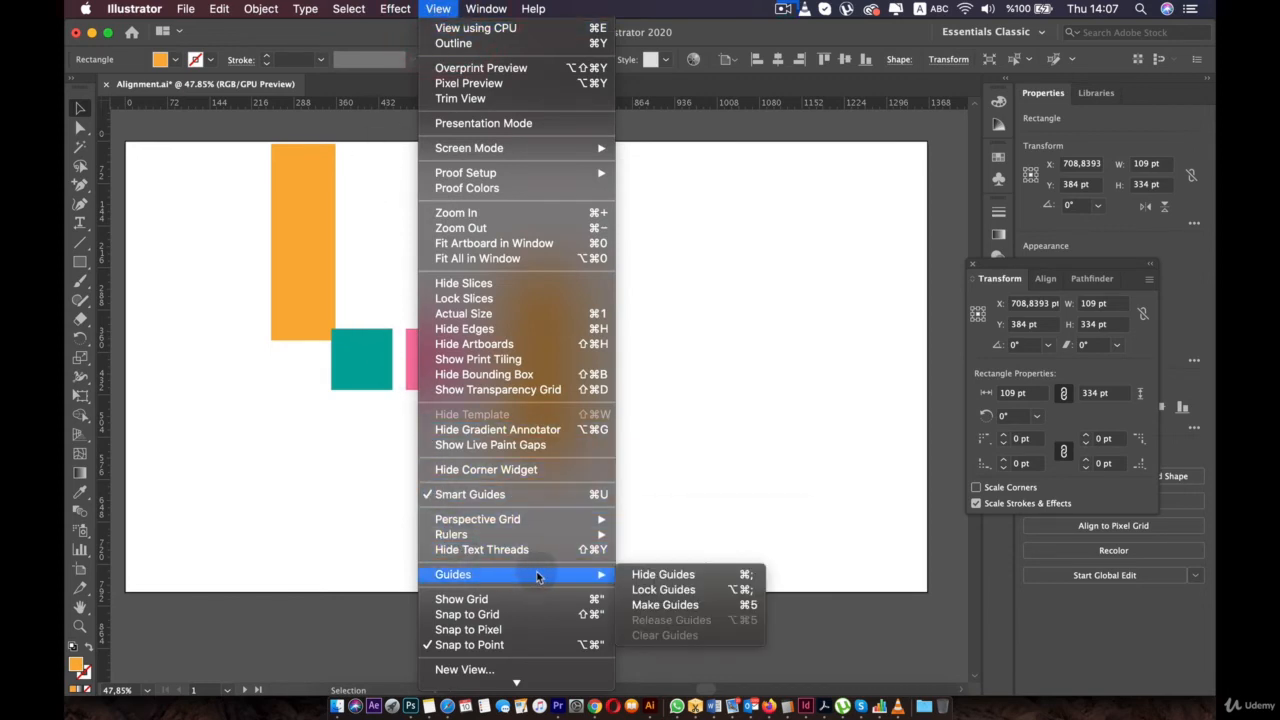
{"action": "left_click", "coordinate": [659, 606]}
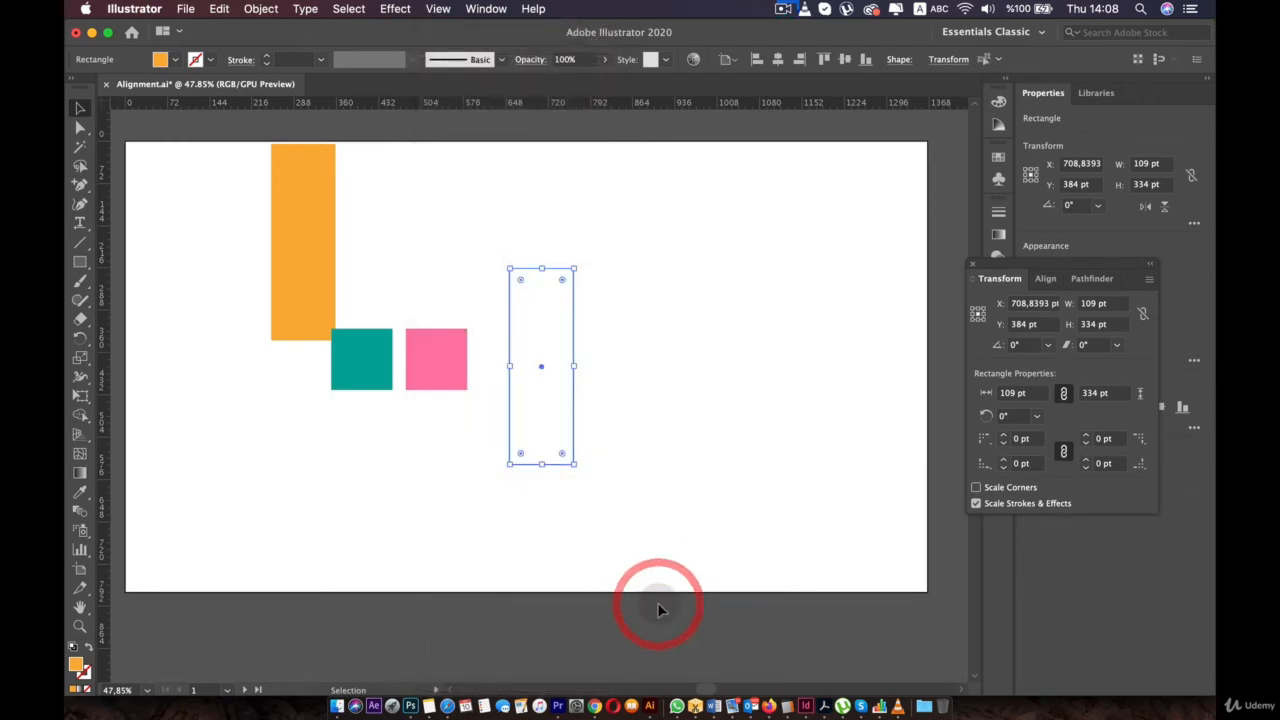
{"action": "left_click", "coordinate": [654, 334]}
{"action": "left_click", "coordinate": [528, 318]}
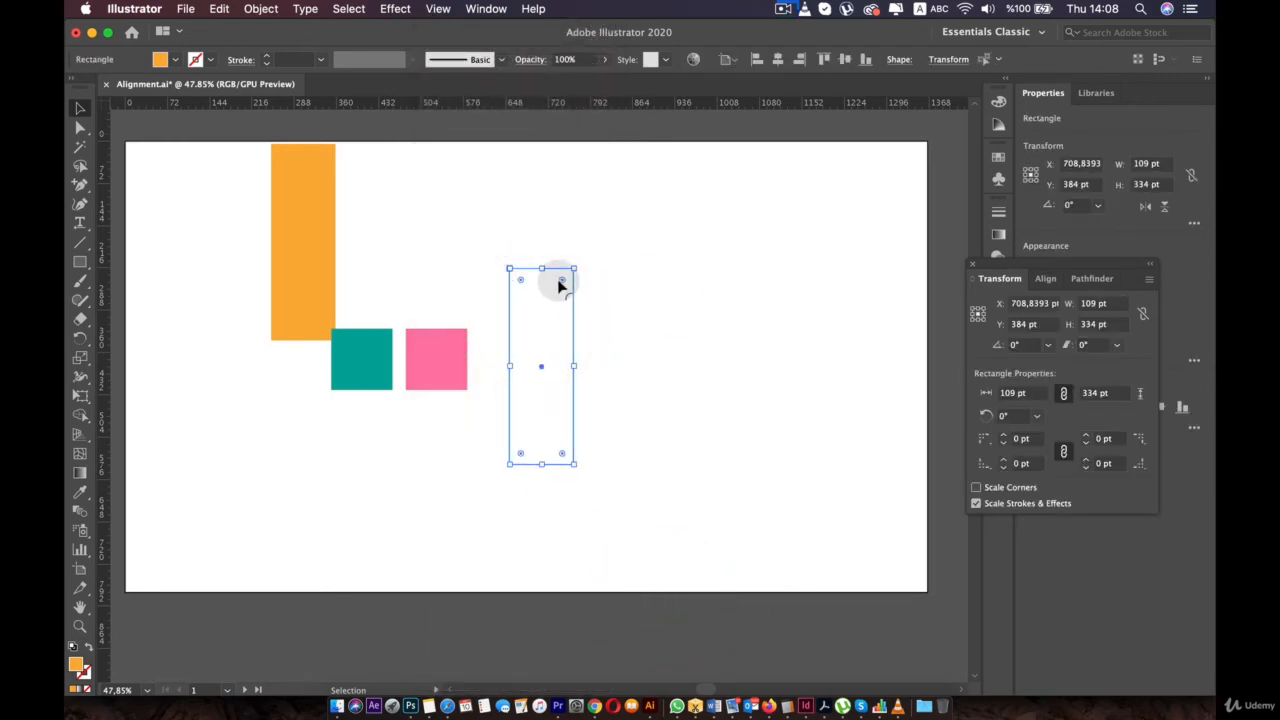
{"action": "left_click_drag", "start_coordinate": [560, 286], "coordinate": [551, 291]}
{"action": "left_click", "coordinate": [694, 309]}
- Put the pink square left and teal square right of the guide, orange bar below the teal
{"action": "left_click_drag", "start_coordinate": [434, 352], "coordinate": [478, 372]}
{"action": "left_click_drag", "start_coordinate": [348, 363], "coordinate": [596, 368]}
{"action": "left_click_drag", "start_coordinate": [319, 312], "coordinate": [627, 517]}
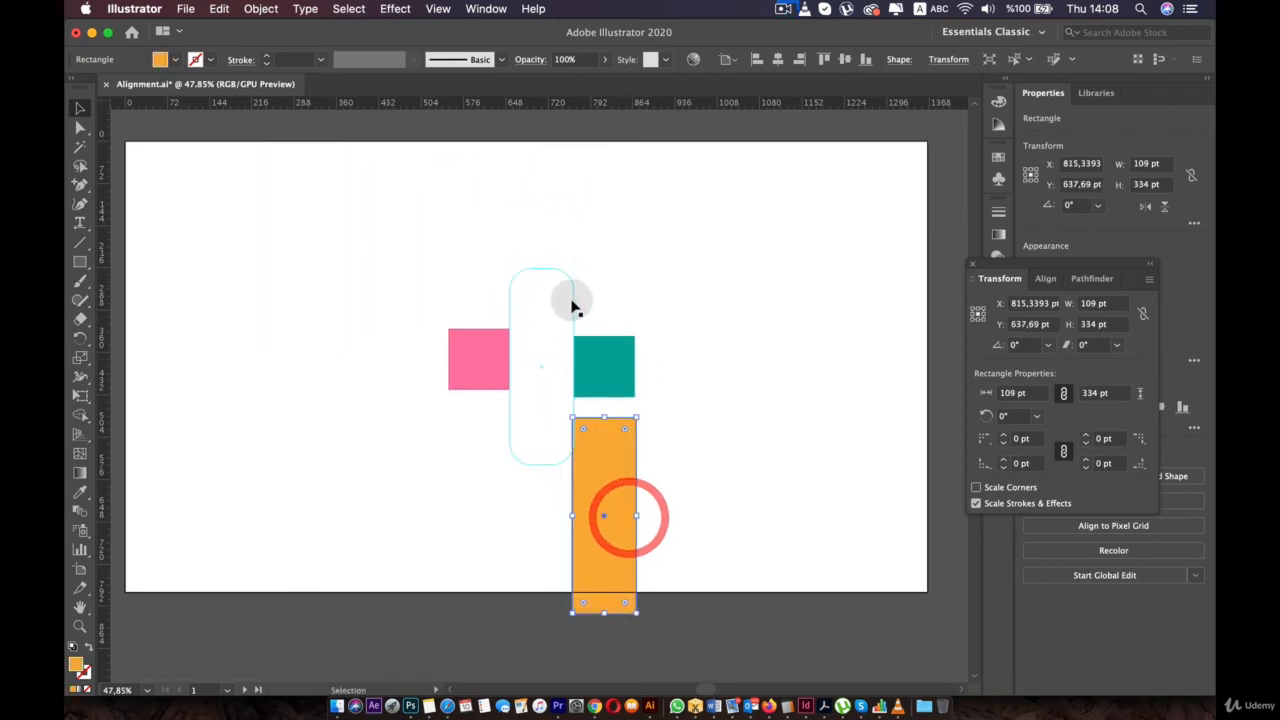
{"action": "left_click", "coordinate": [571, 300]}
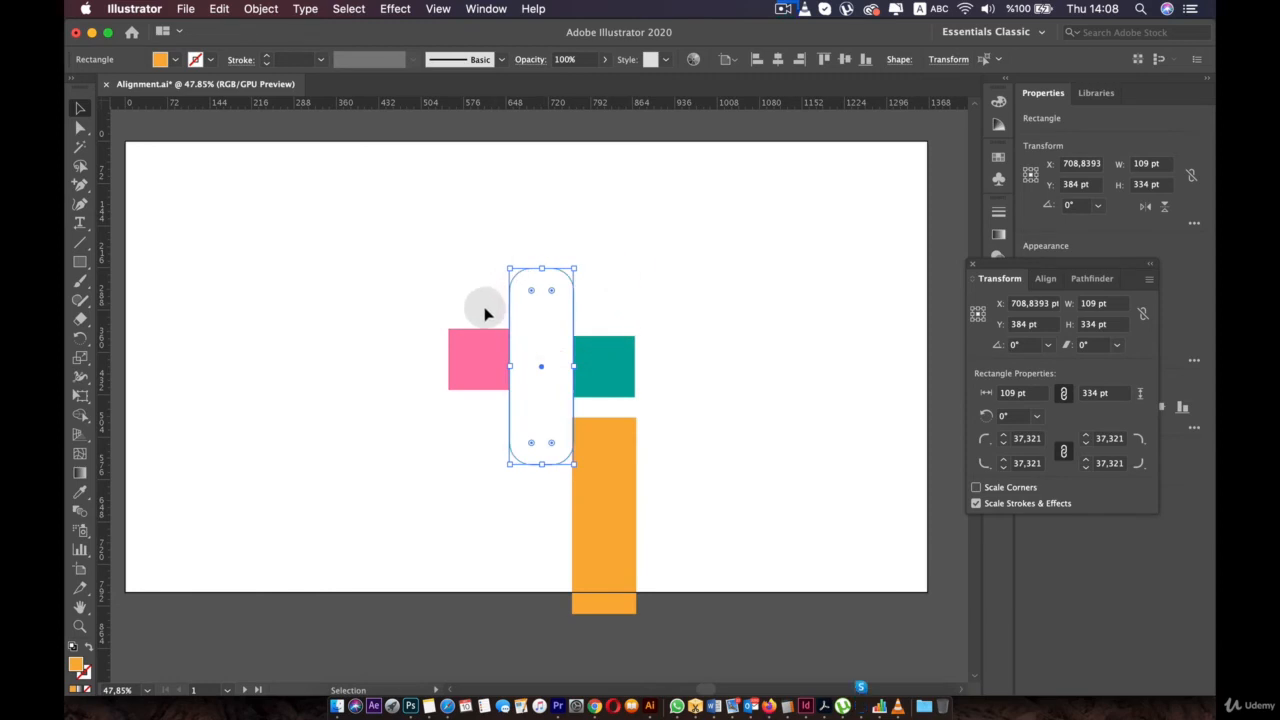
- Clear all guides via View > Guides > Clear Guides and move the orange bar left of the pink square
{"action": "left_click", "coordinate": [440, 9]}
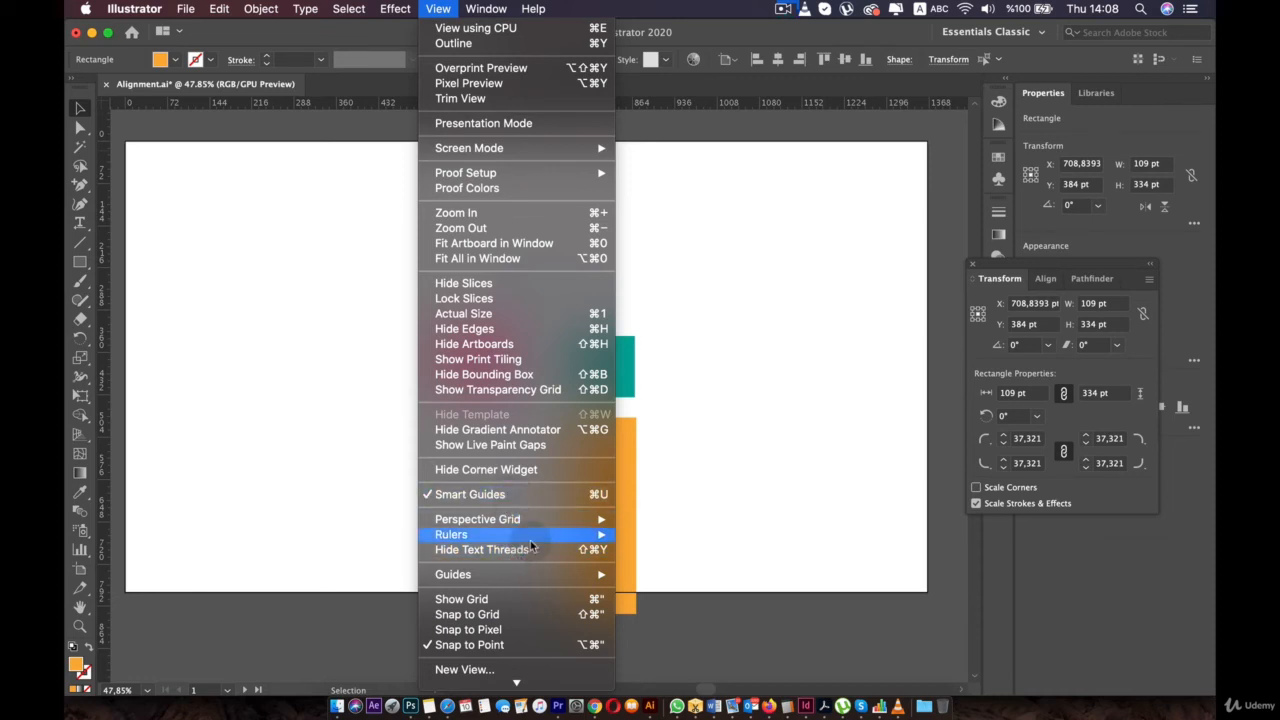
{"action": "mouse_move", "coordinate": [530, 577]}
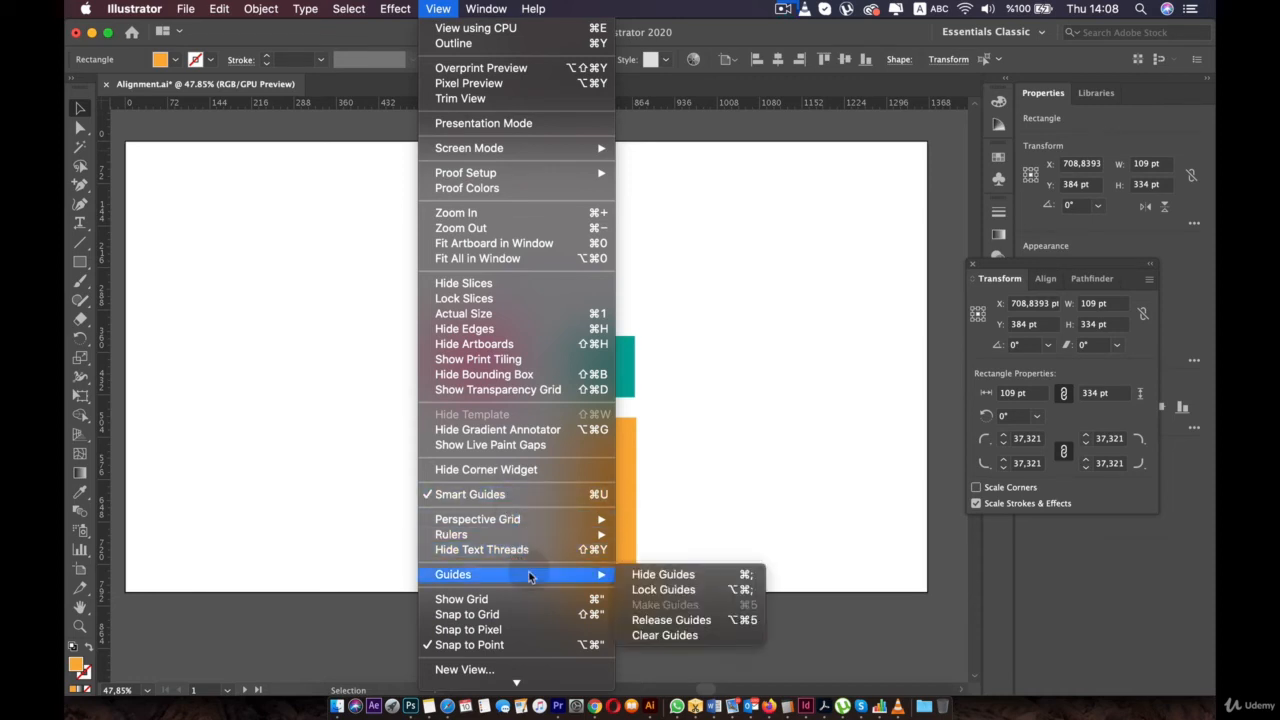
{"action": "left_click", "coordinate": [694, 635]}
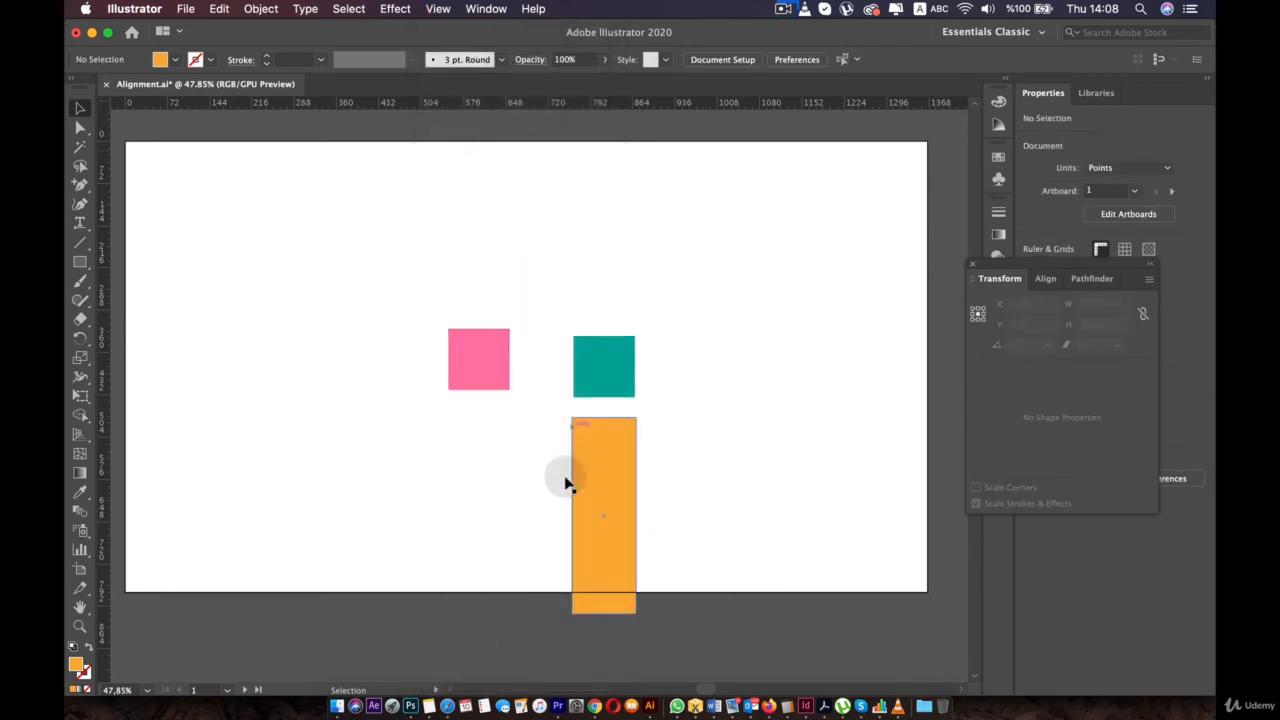
{"action": "left_click_drag", "start_coordinate": [566, 484], "coordinate": [360, 305]}
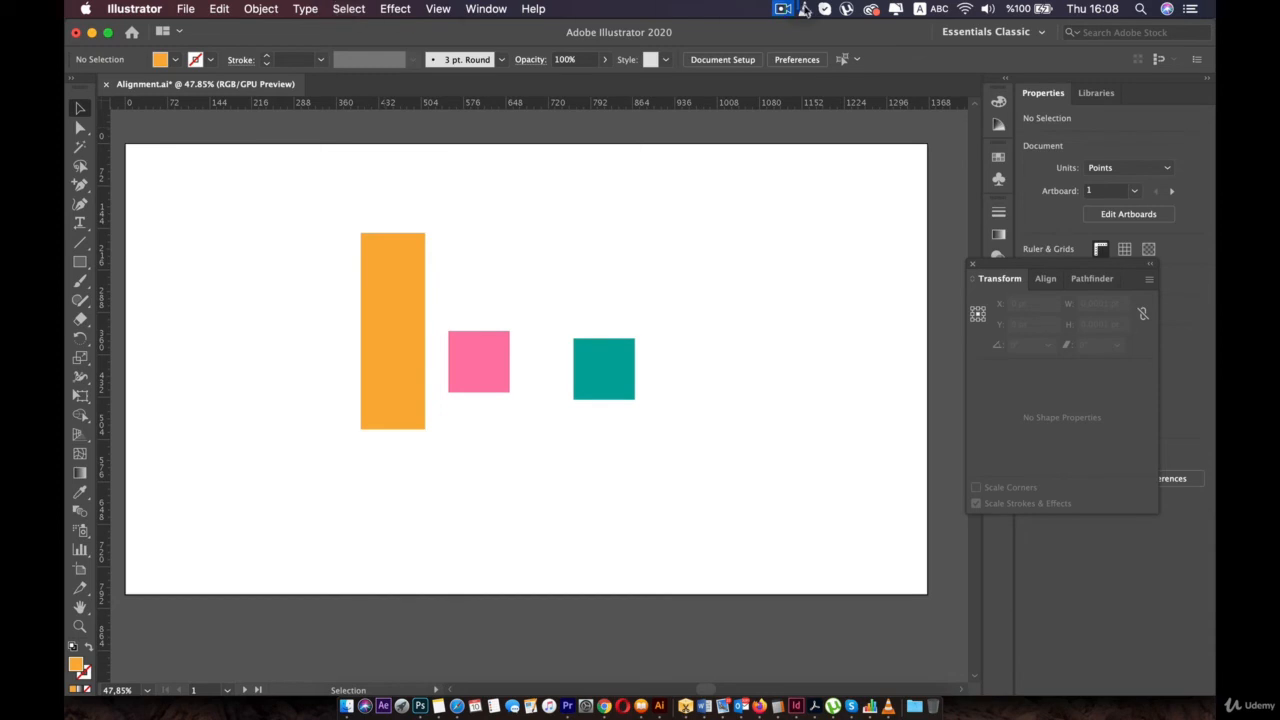
{"action": "left_click", "coordinate": [804, 10]}
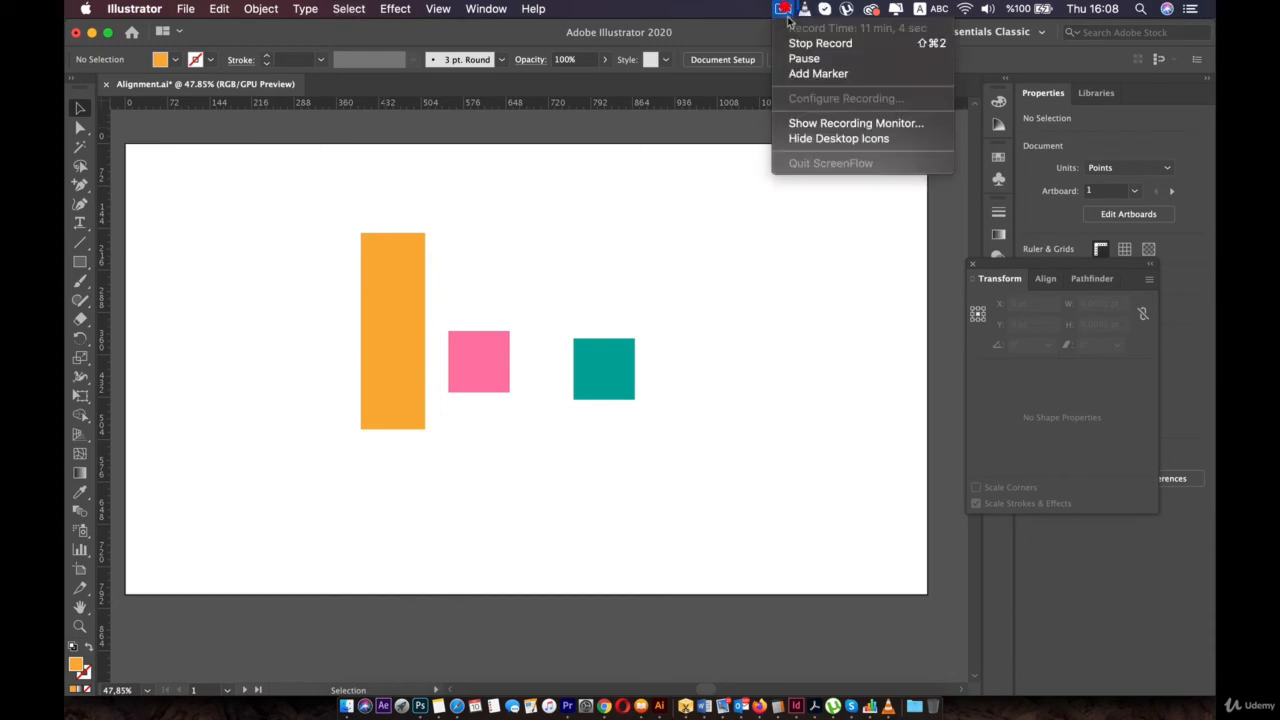
- Turn on View > Show Grid and View > Snap to Grid
{"action": "left_click", "coordinate": [802, 58]}
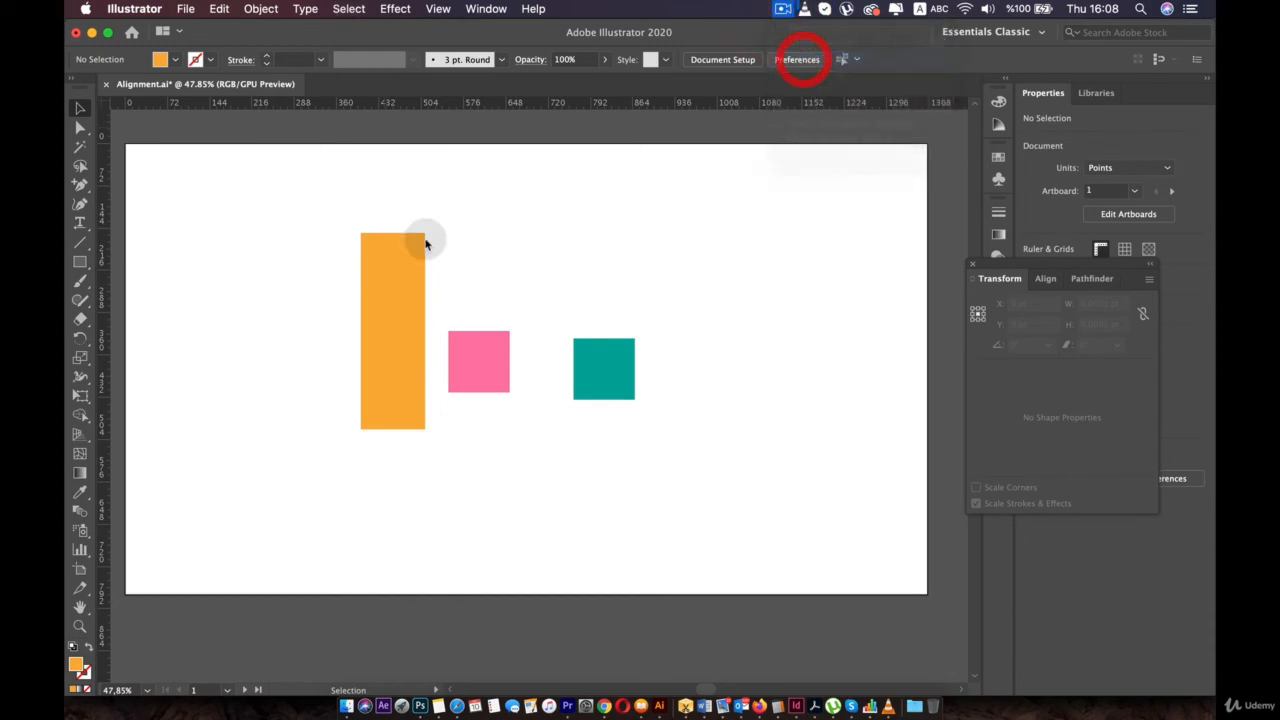
{"action": "left_click", "coordinate": [441, 9]}
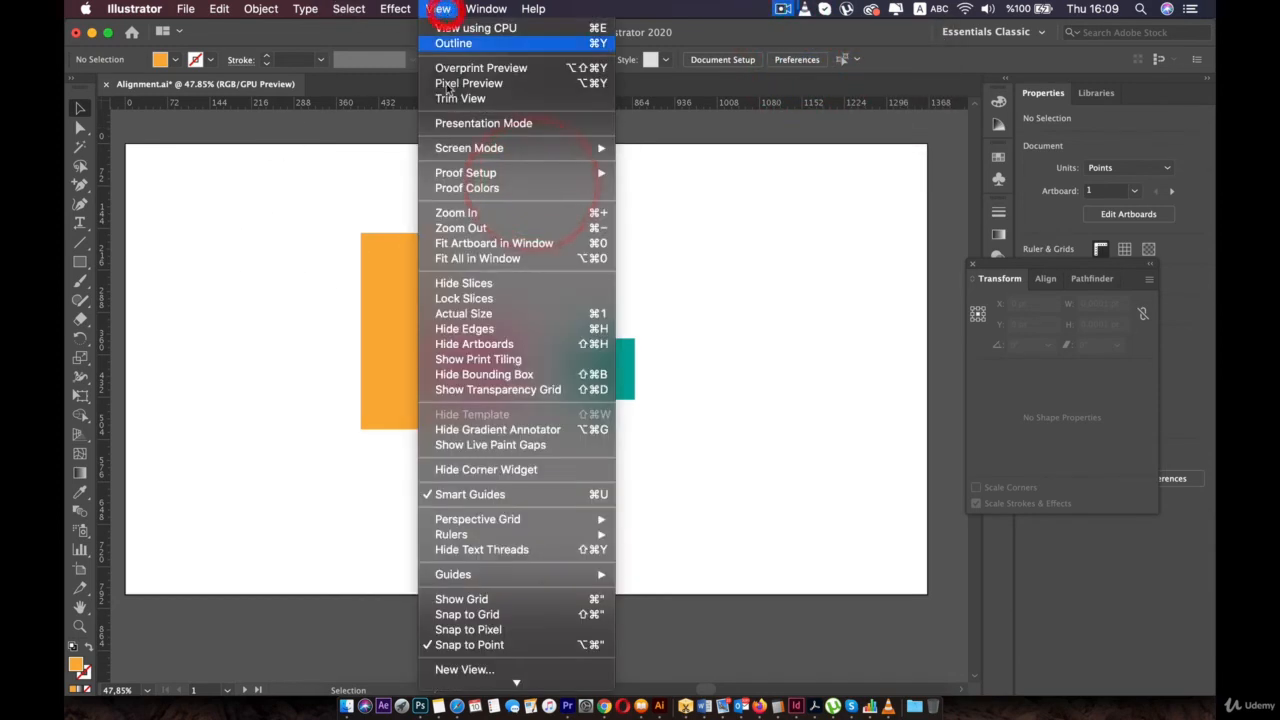
{"action": "left_click", "coordinate": [480, 600]}
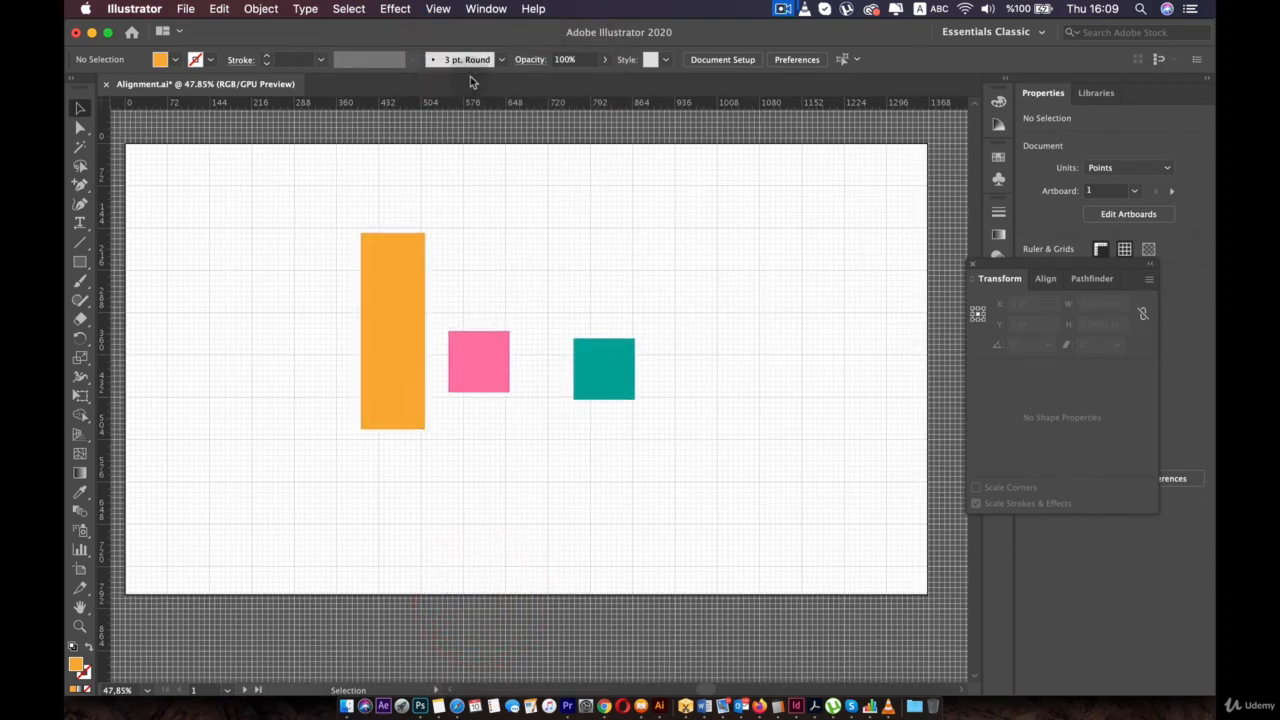
{"action": "left_click", "coordinate": [438, 9]}
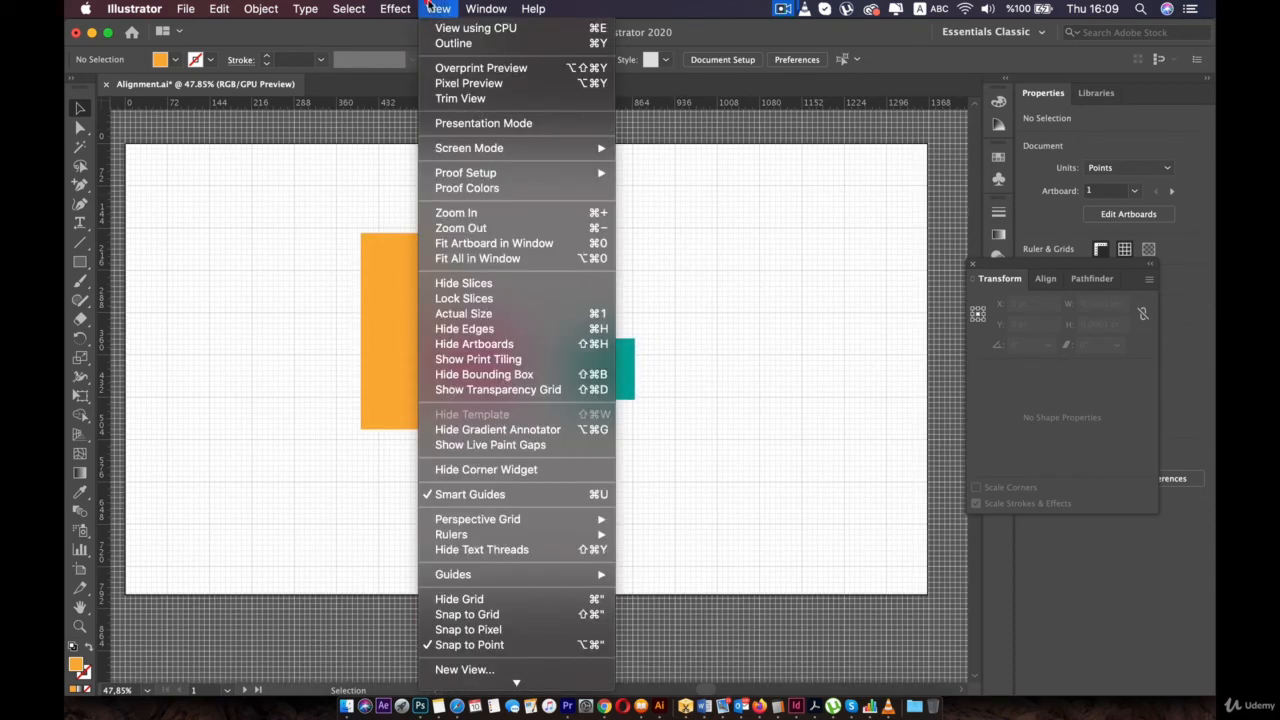
{"action": "left_click", "coordinate": [480, 614]}
{"action": "scroll", "coordinate": [486, 350], "scroll_direction": "up", "scroll_amount": 3}
- Snap the pink square onto the grid and resize the pink and teal shapes to 63 pt wide
{"action": "left_click_drag", "start_coordinate": [486, 358], "coordinate": [486, 312]}
{"action": "scroll", "coordinate": [486, 353], "scroll_direction": "up", "scroll_amount": 4}
{"action": "left_click_drag", "start_coordinate": [571, 357], "coordinate": [650, 357]}
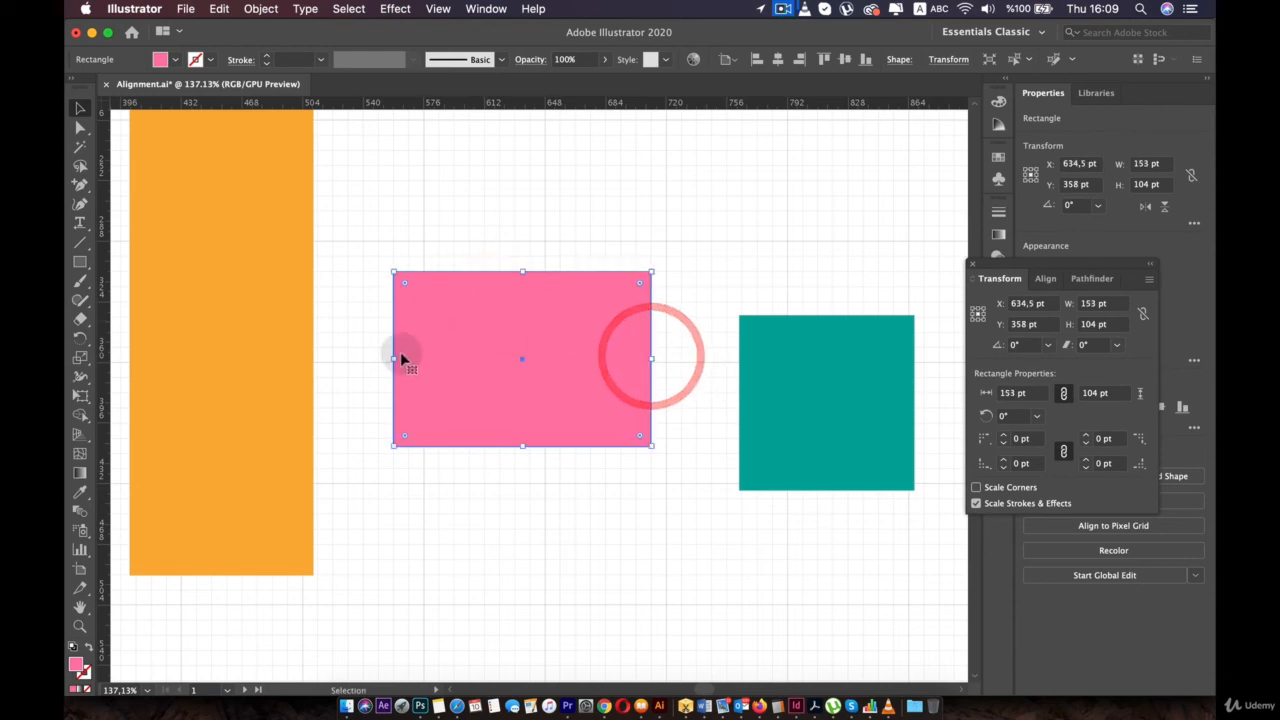
{"action": "left_click_drag", "start_coordinate": [396, 353], "coordinate": [550, 354]}
{"action": "left_click_drag", "start_coordinate": [800, 383], "coordinate": [731, 342]}
{"action": "left_click_drag", "start_coordinate": [843, 357], "coordinate": [773, 352]}
- Place the orange bar beside the pink, shorten it to 108 pt, and extend pink and teal to match
{"action": "left_click_drag", "start_coordinate": [249, 268], "coordinate": [494, 566]}
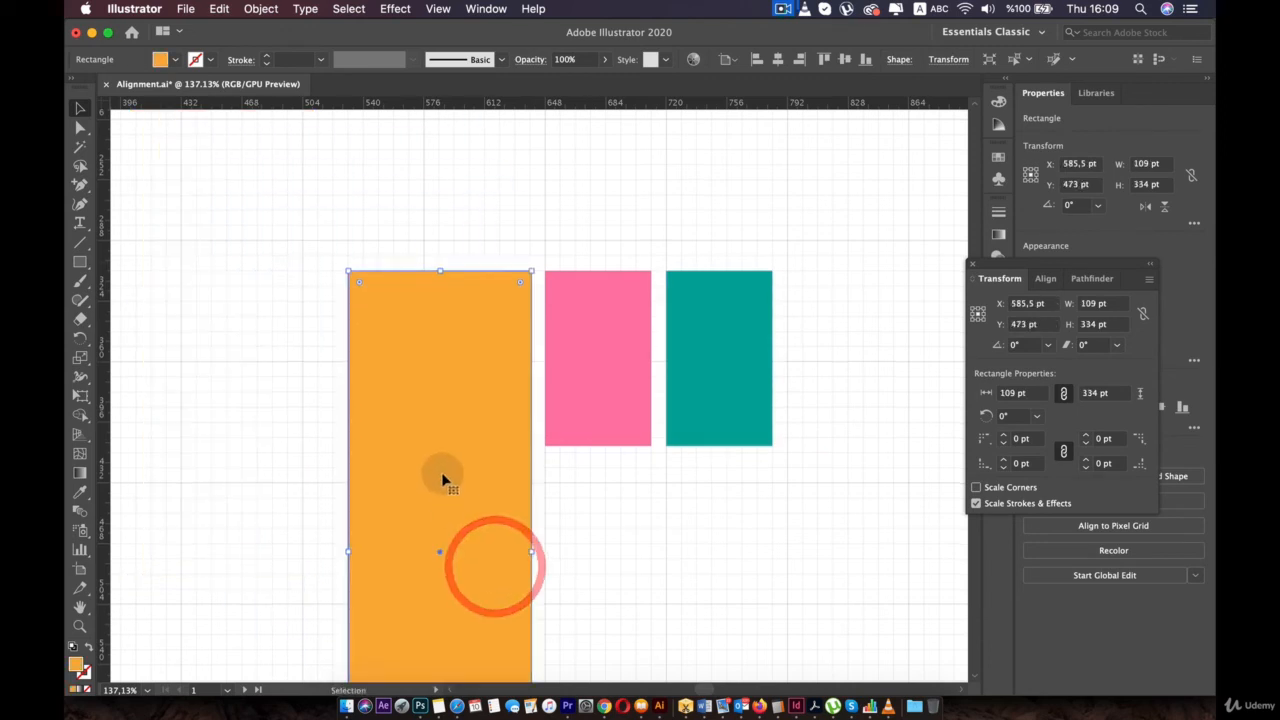
{"action": "scroll", "coordinate": [449, 507], "scroll_direction": "down", "scroll_amount": 2}
{"action": "scroll", "coordinate": [450, 513], "scroll_direction": "down", "scroll_amount": 1}
{"action": "left_click_drag", "start_coordinate": [444, 662], "coordinate": [487, 280]}
{"action": "scroll", "coordinate": [468, 292], "scroll_direction": "up", "scroll_amount": 1}
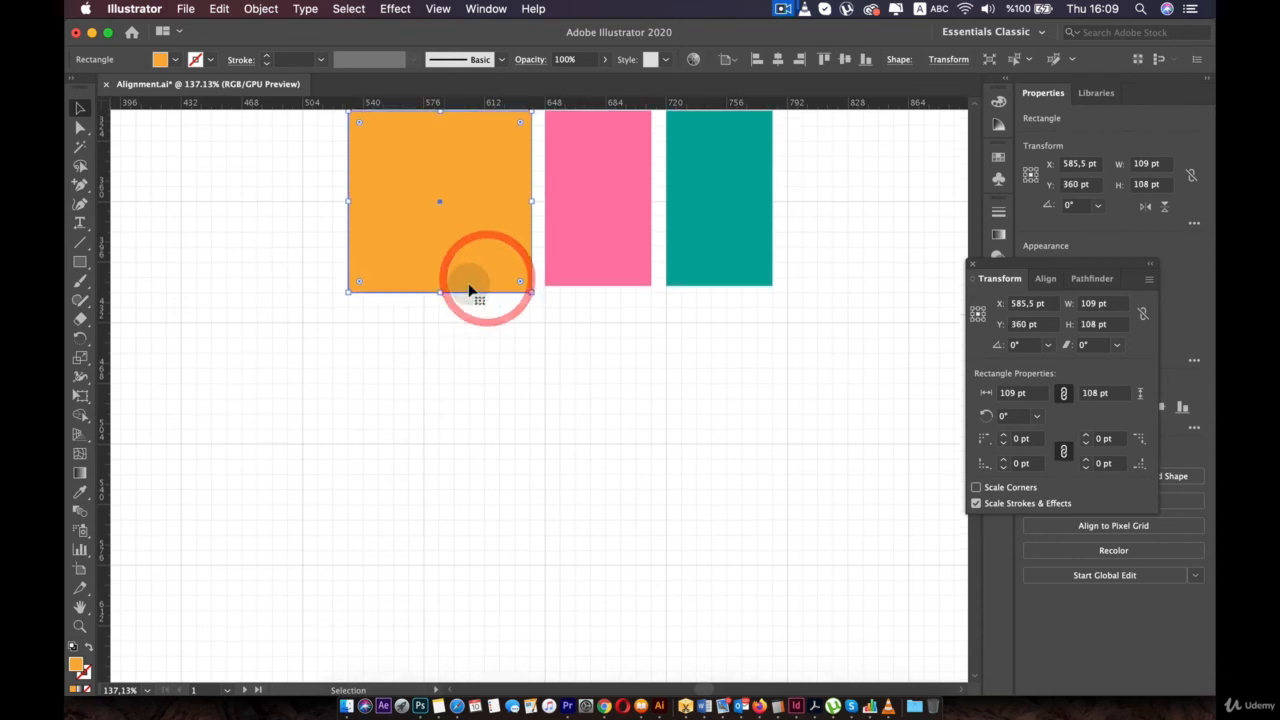
{"action": "left_click", "coordinate": [594, 296]}
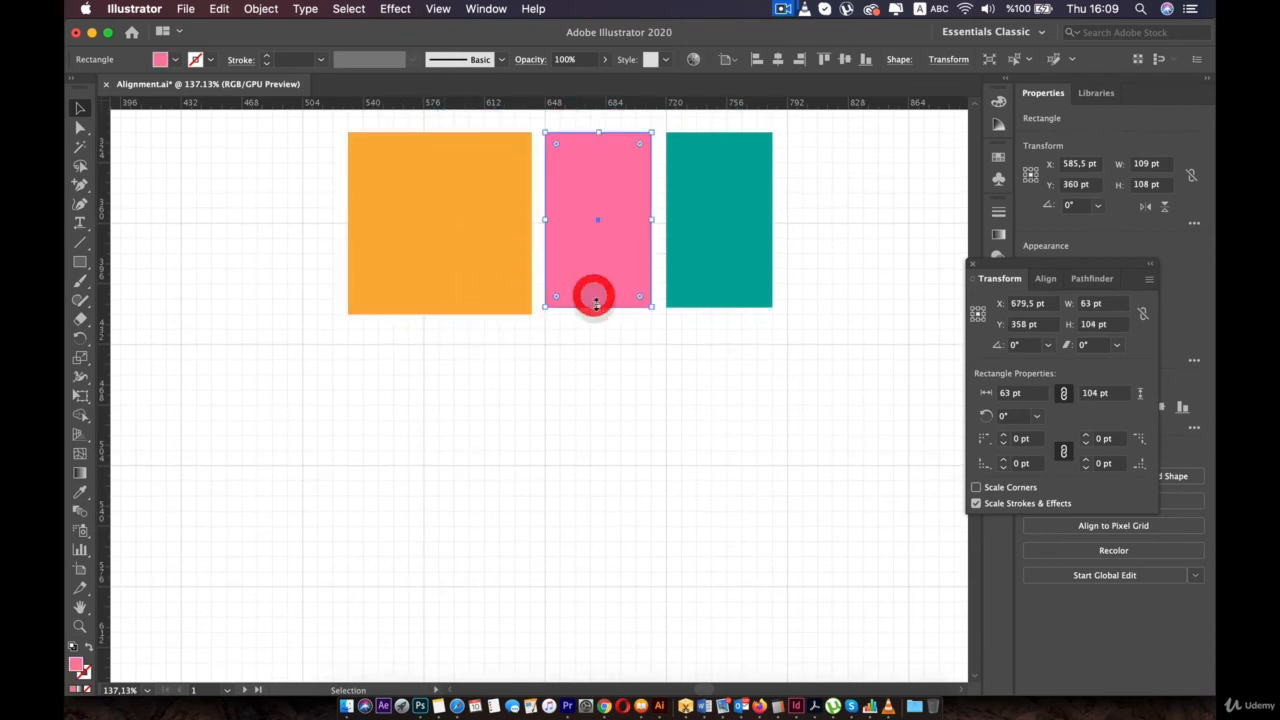
{"action": "left_click_drag", "start_coordinate": [597, 307], "coordinate": [597, 314]}
{"action": "left_click", "coordinate": [718, 304]}
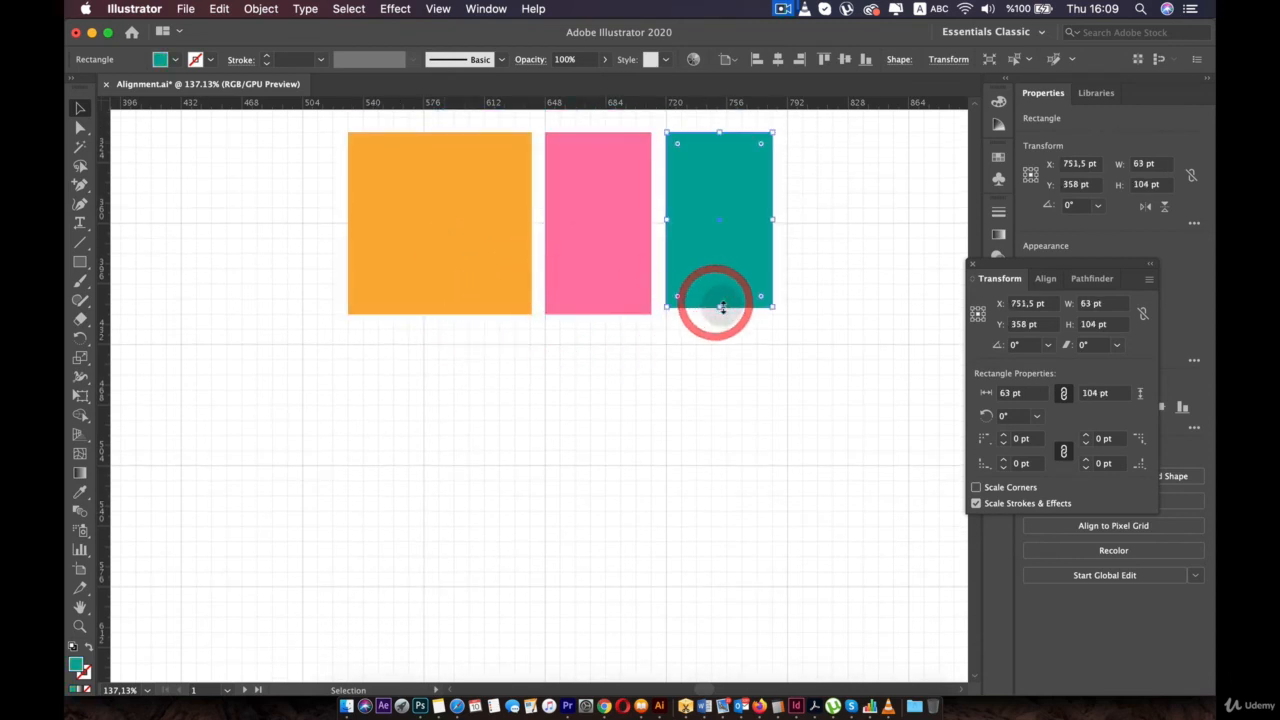
{"action": "left_click_drag", "start_coordinate": [720, 306], "coordinate": [721, 314]}
- Narrow the orange rectangle to 64 pt wide and move the pink rectangle below the row
{"action": "left_click", "coordinate": [372, 231]}
{"action": "left_click_drag", "start_coordinate": [350, 231], "coordinate": [429, 230]}
{"action": "left_click", "coordinate": [364, 232]}
{"action": "scroll", "coordinate": [405, 318], "scroll_direction": "up", "scroll_amount": 5}
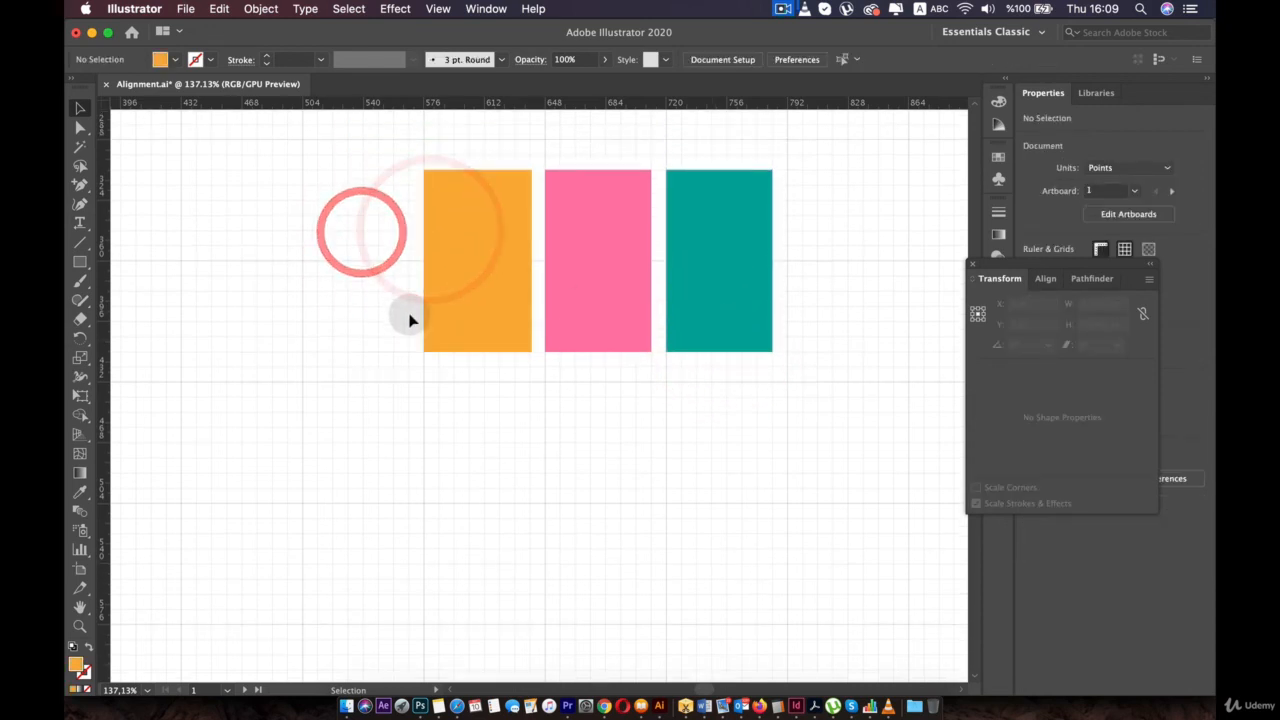
{"action": "left_click_drag", "start_coordinate": [590, 305], "coordinate": [616, 517]}
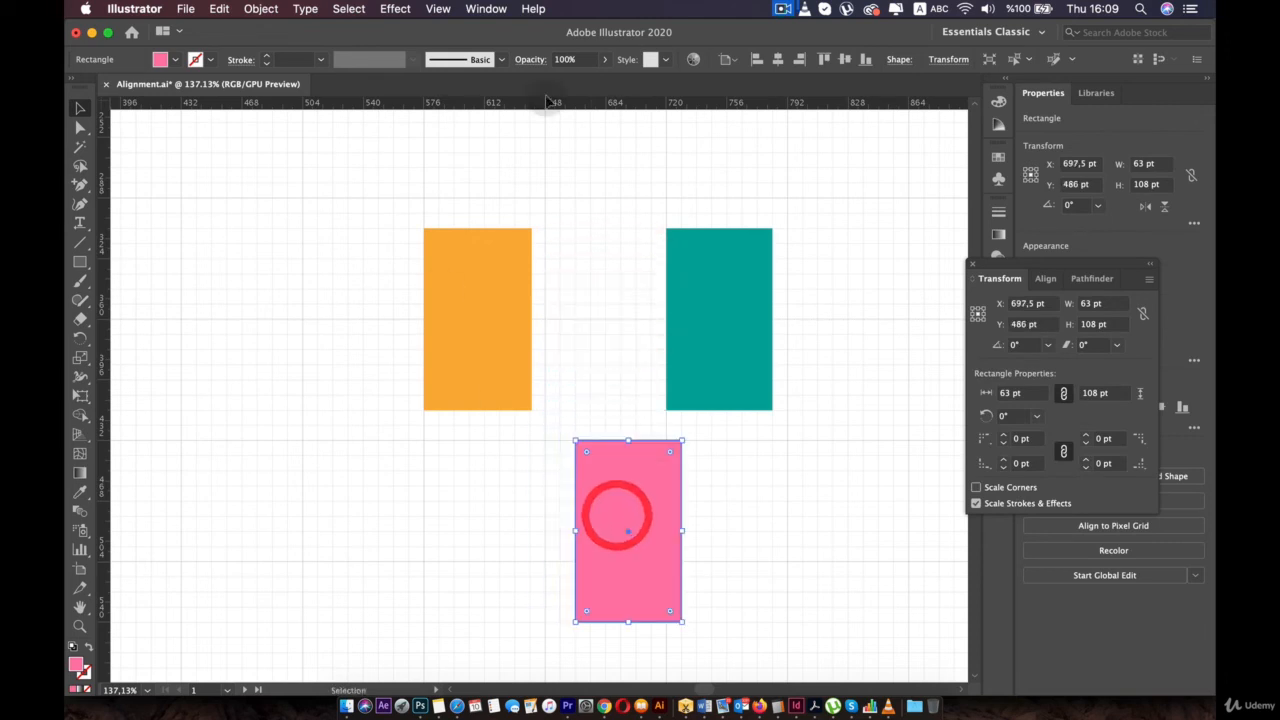
{"action": "left_click", "coordinate": [135, 9]}
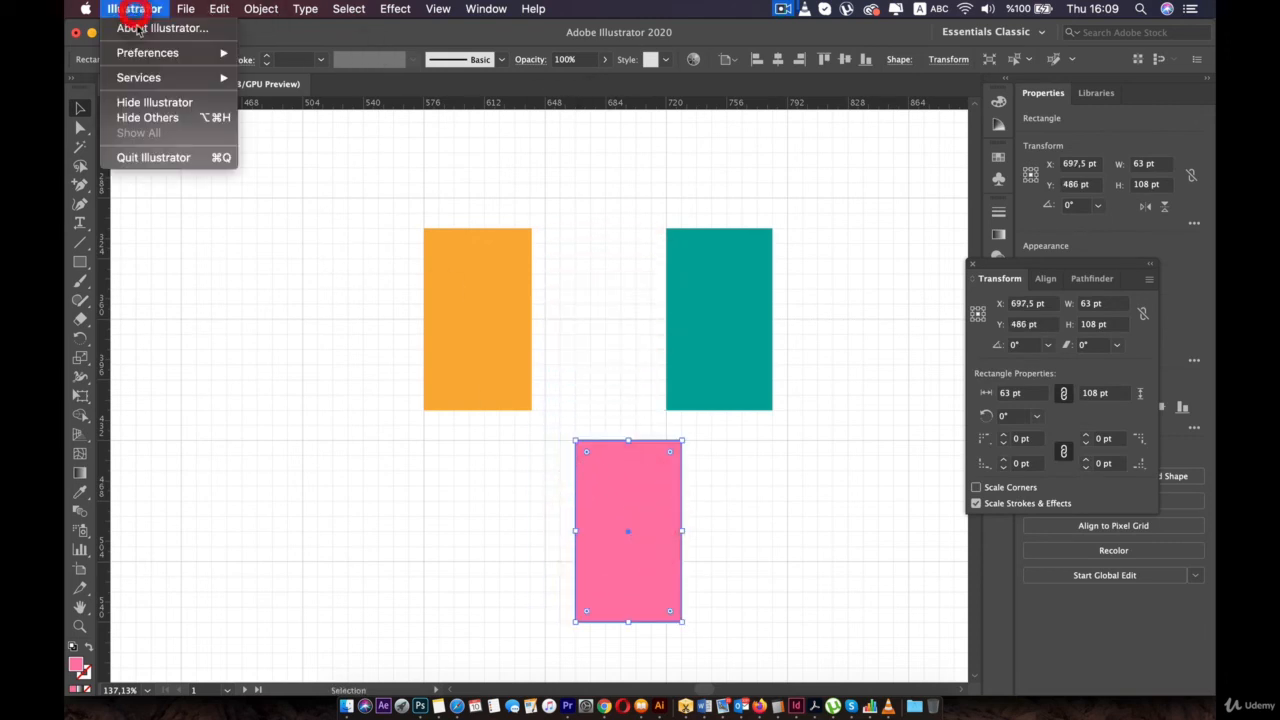
- In Preferences > Guides & Grid, change Gridline every from 72 pt to 89 pt and confirm
{"action": "mouse_move", "coordinate": [215, 52]}
{"action": "left_click", "coordinate": [305, 55]}
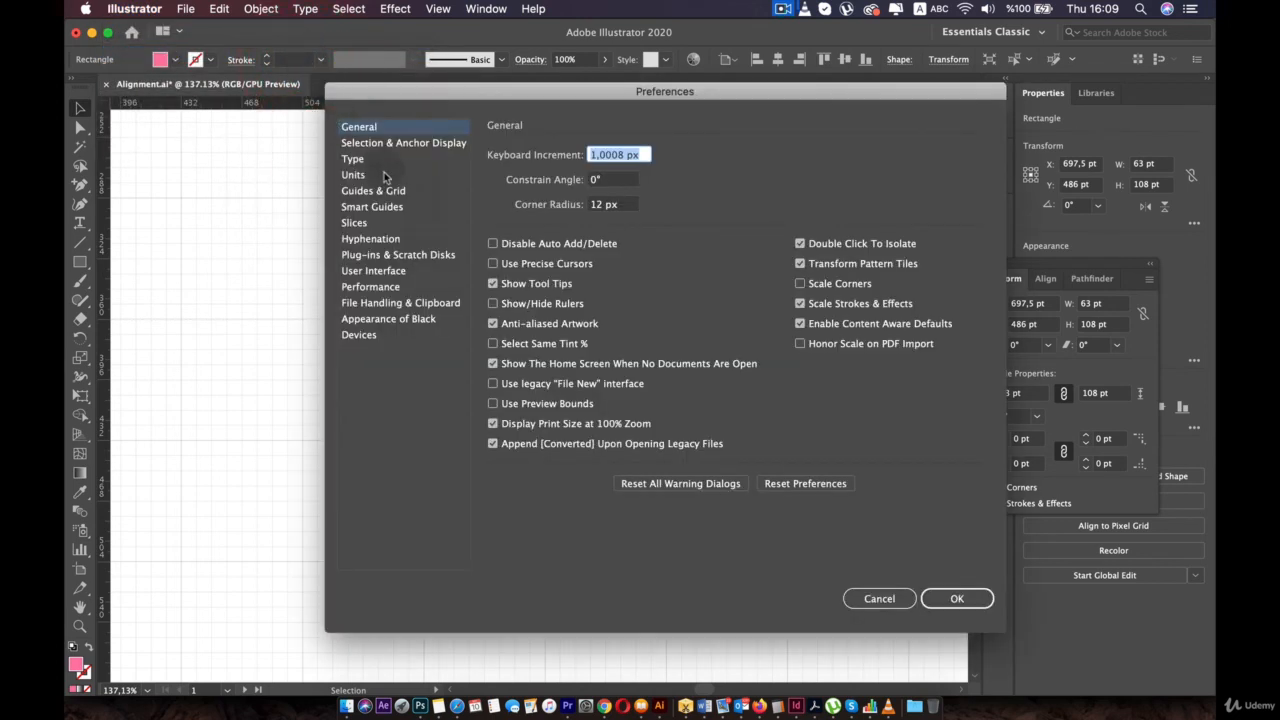
{"action": "left_click", "coordinate": [380, 190]}
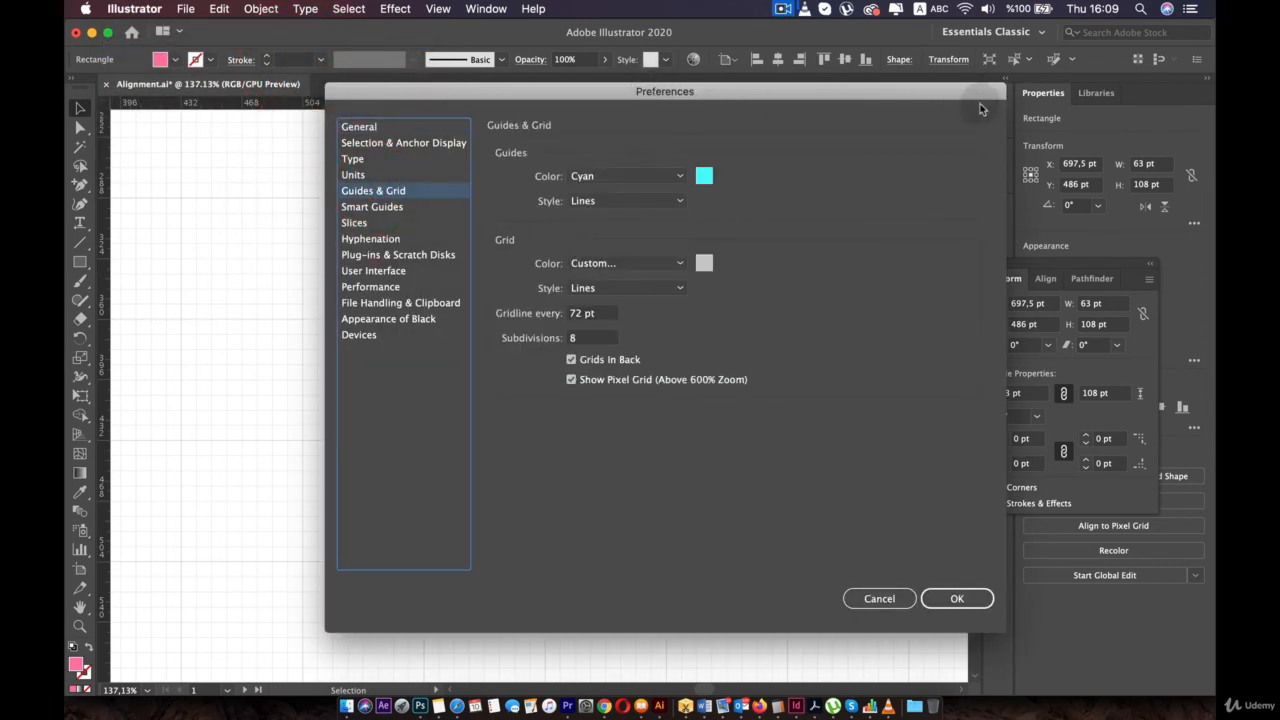
{"action": "left_click_drag", "start_coordinate": [805, 100], "coordinate": [1183, 92]}
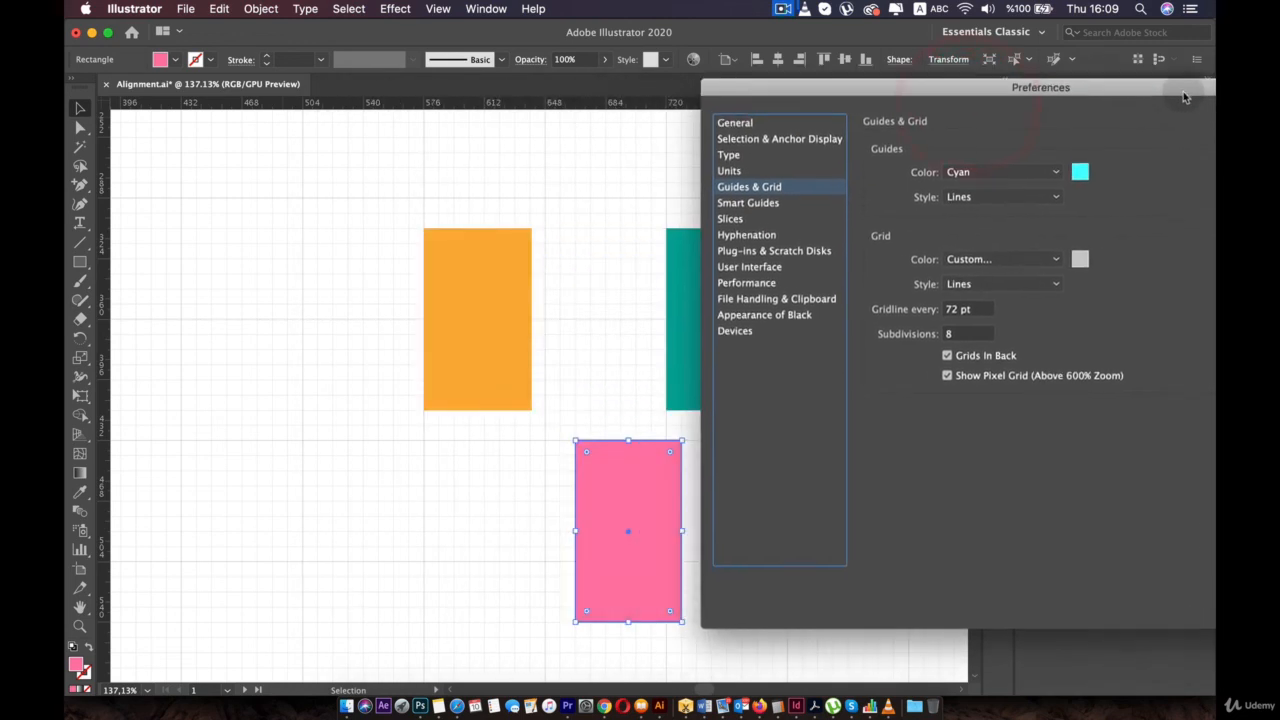
{"action": "left_click", "coordinate": [968, 306]}
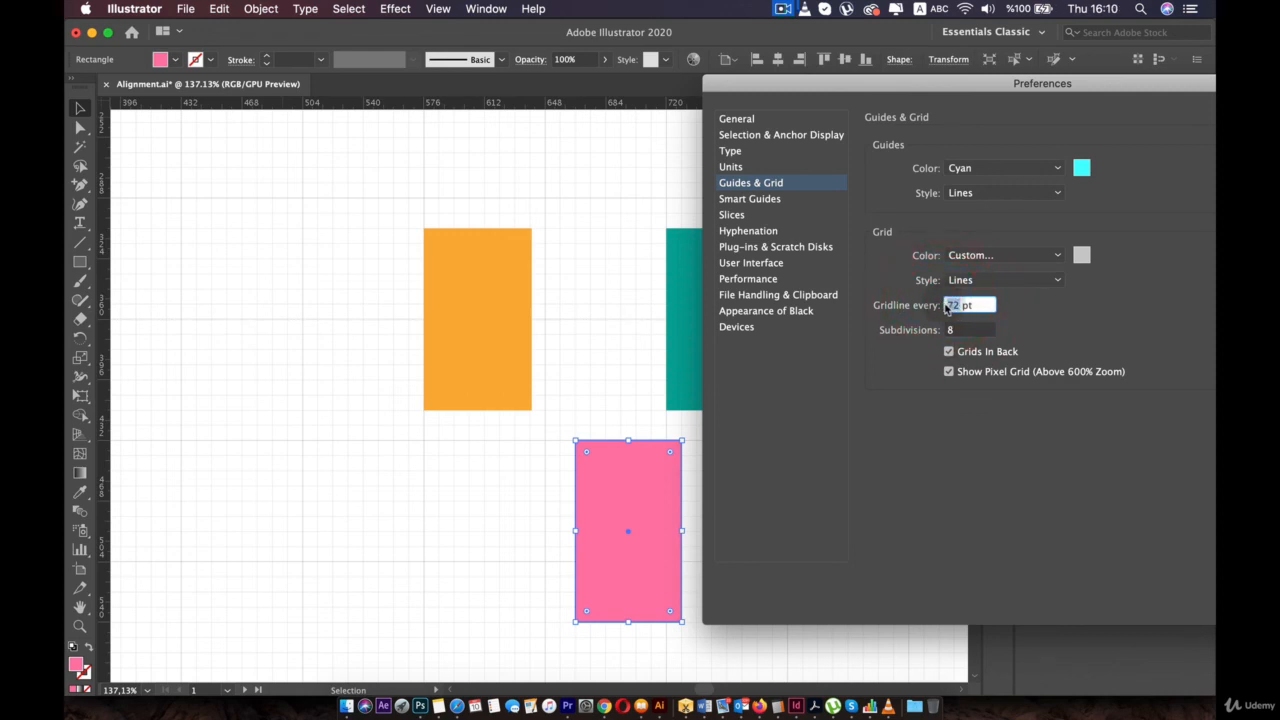
{"action": "type", "text": "89"}
{"action": "left_click_drag", "start_coordinate": [988, 85], "coordinate": [815, 144]}
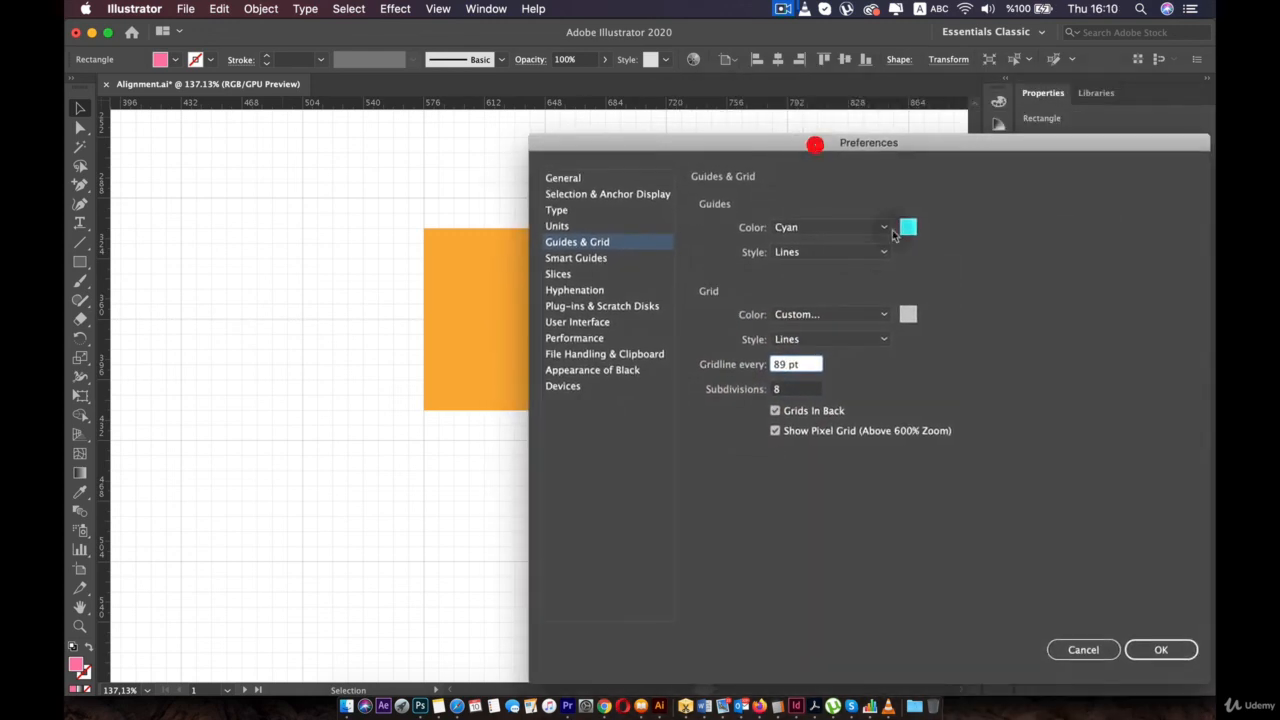
{"action": "left_click", "coordinate": [1161, 650]}
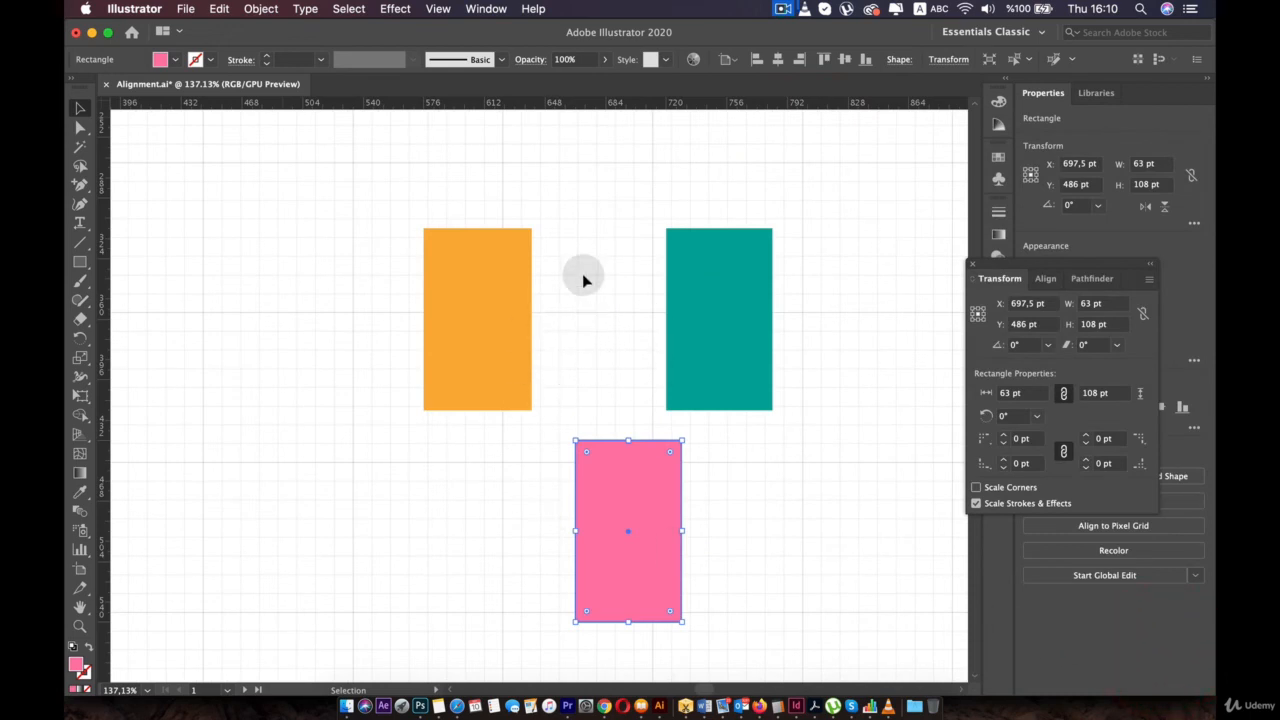
- Snap the teal rectangle to the grid, then set Gridline every to 40 pt in Guides & Grid preferences
{"action": "left_click_drag", "start_coordinate": [603, 438], "coordinate": [735, 267]}
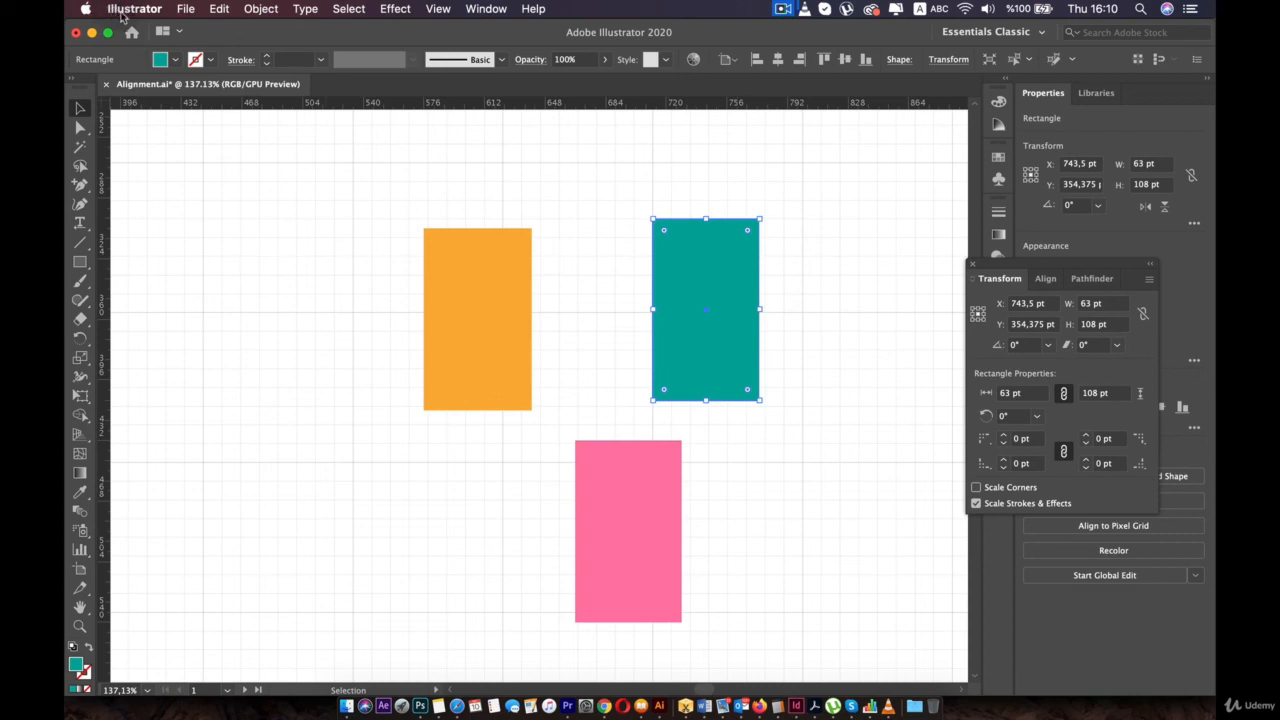
{"action": "left_click_drag", "start_coordinate": [1082, 271], "coordinate": [944, 219]}
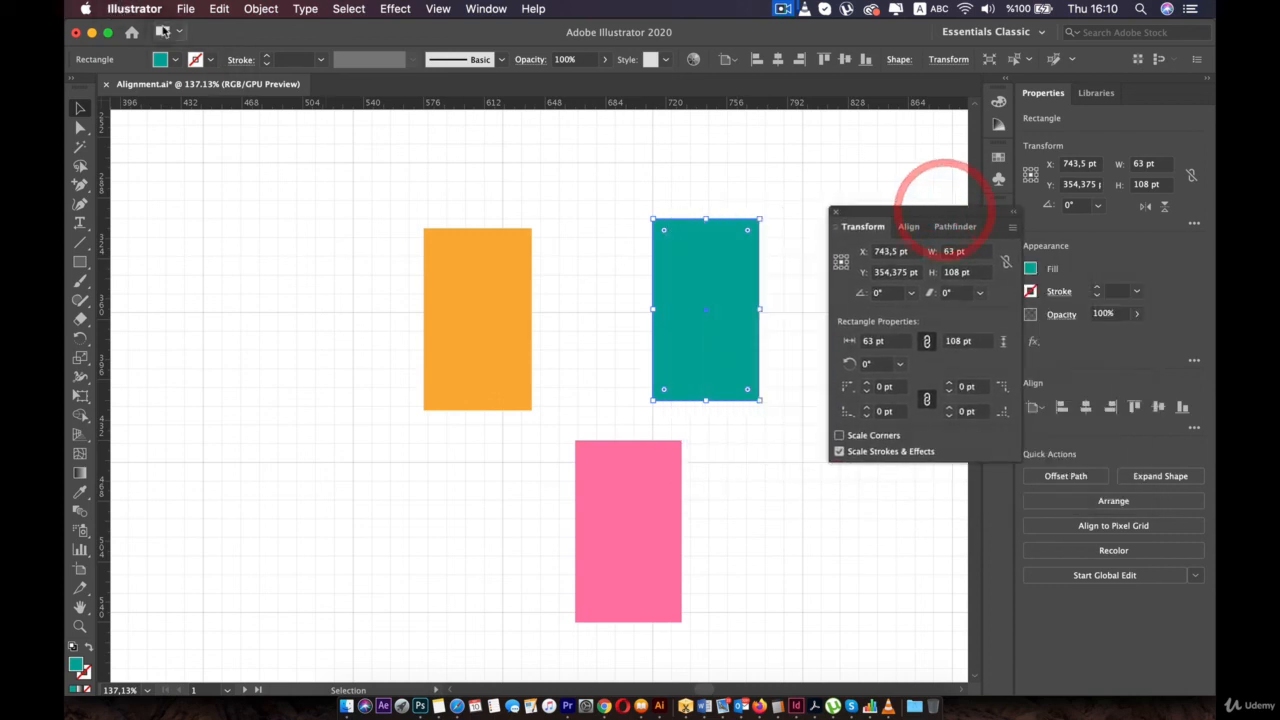
{"action": "left_click", "coordinate": [125, 9]}
{"action": "mouse_move", "coordinate": [200, 52]}
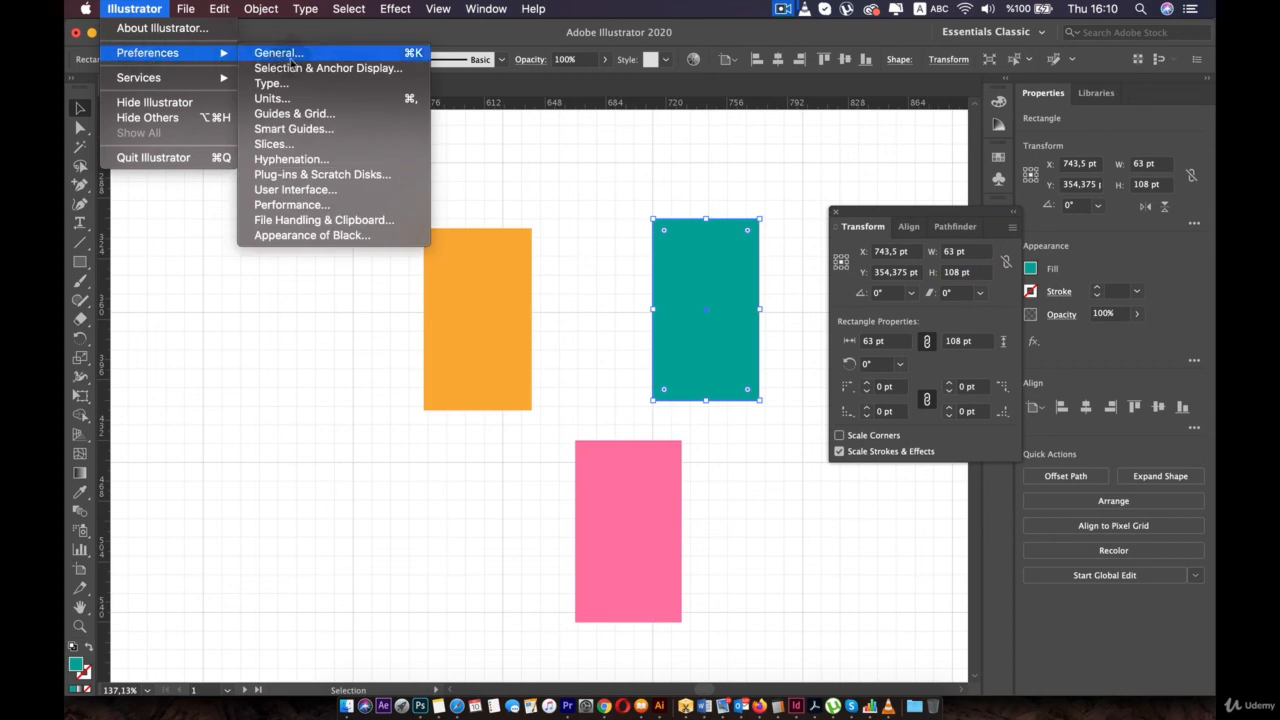
{"action": "left_click", "coordinate": [292, 114]}
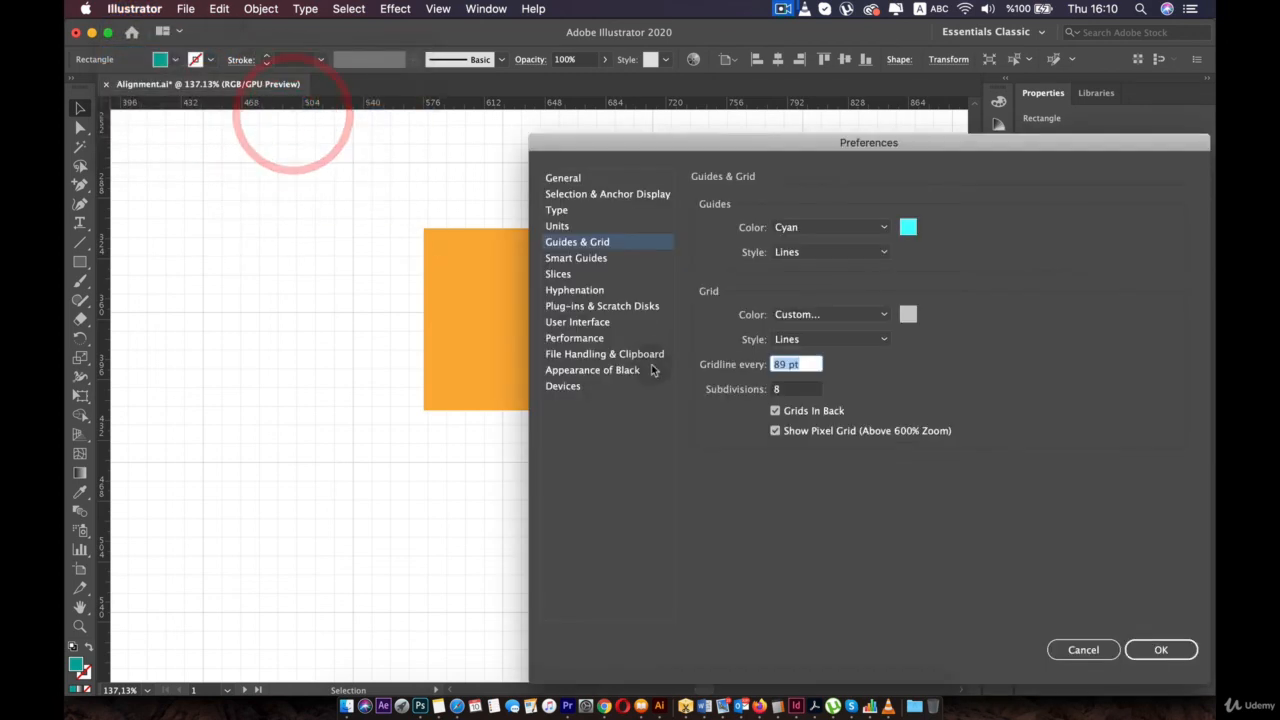
{"action": "left_click_drag", "start_coordinate": [787, 365], "coordinate": [753, 367]}
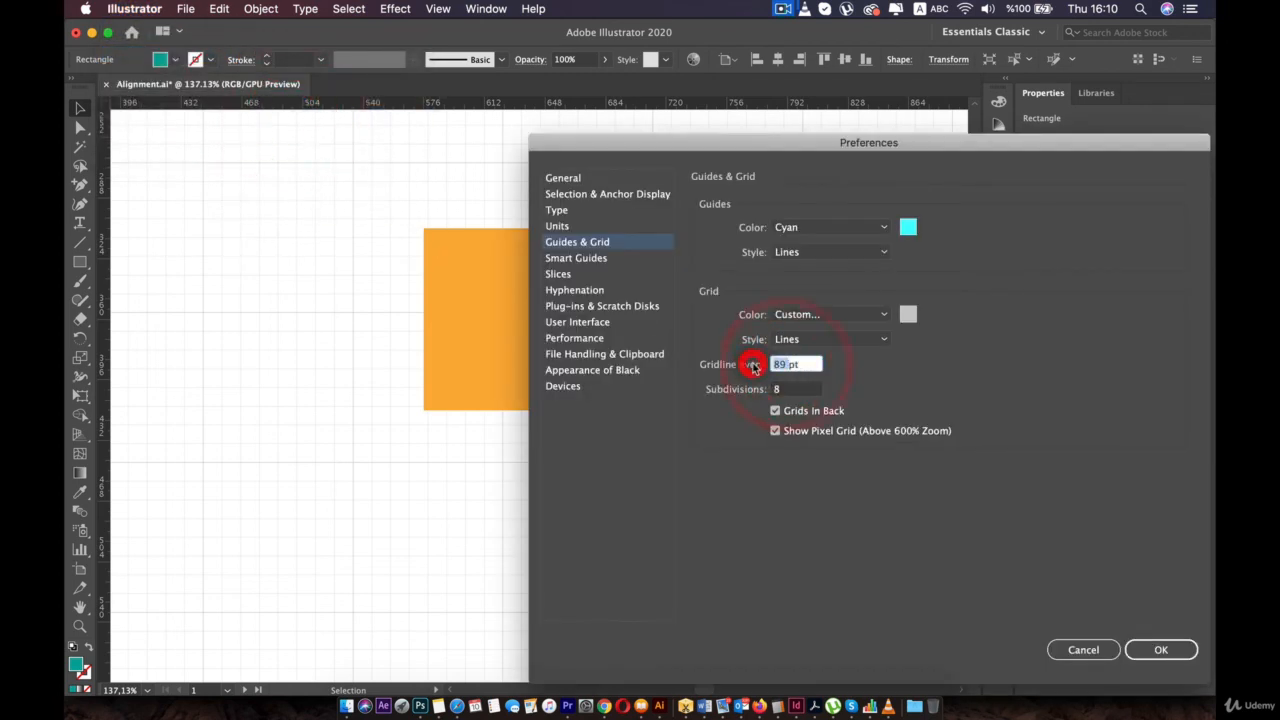
{"action": "type", "text": "40"}
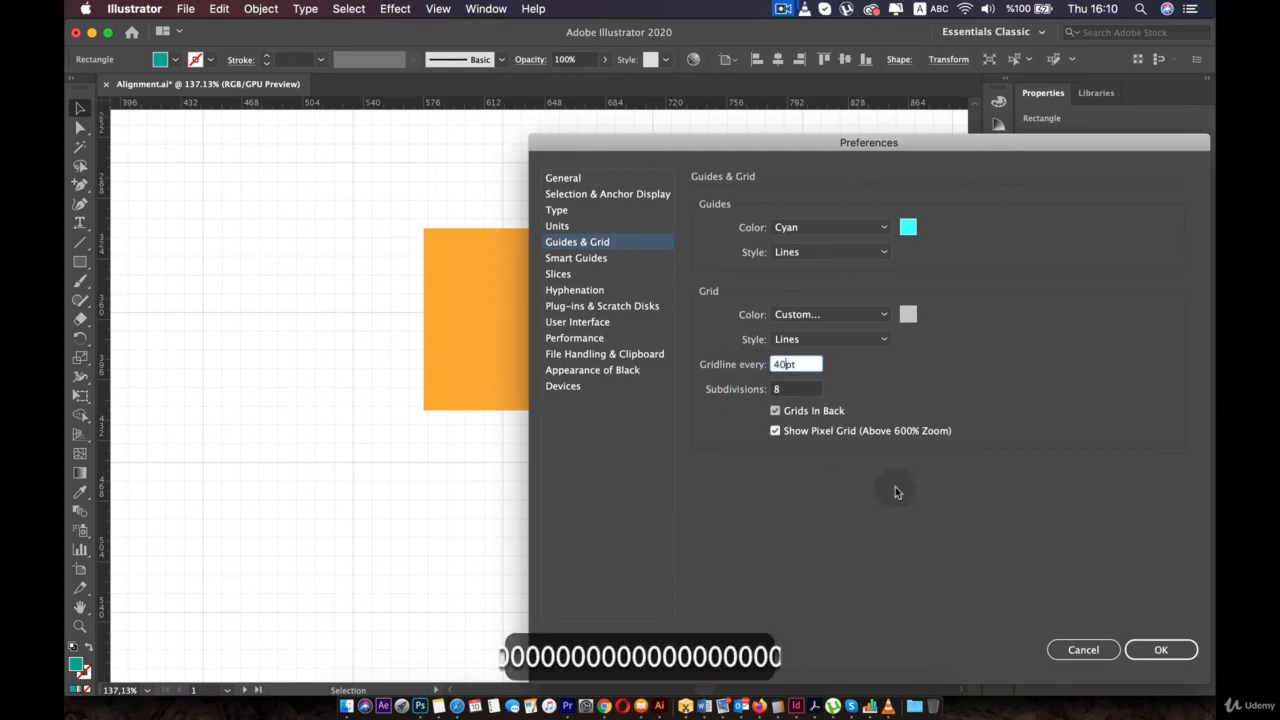
{"action": "left_click", "coordinate": [1160, 650]}
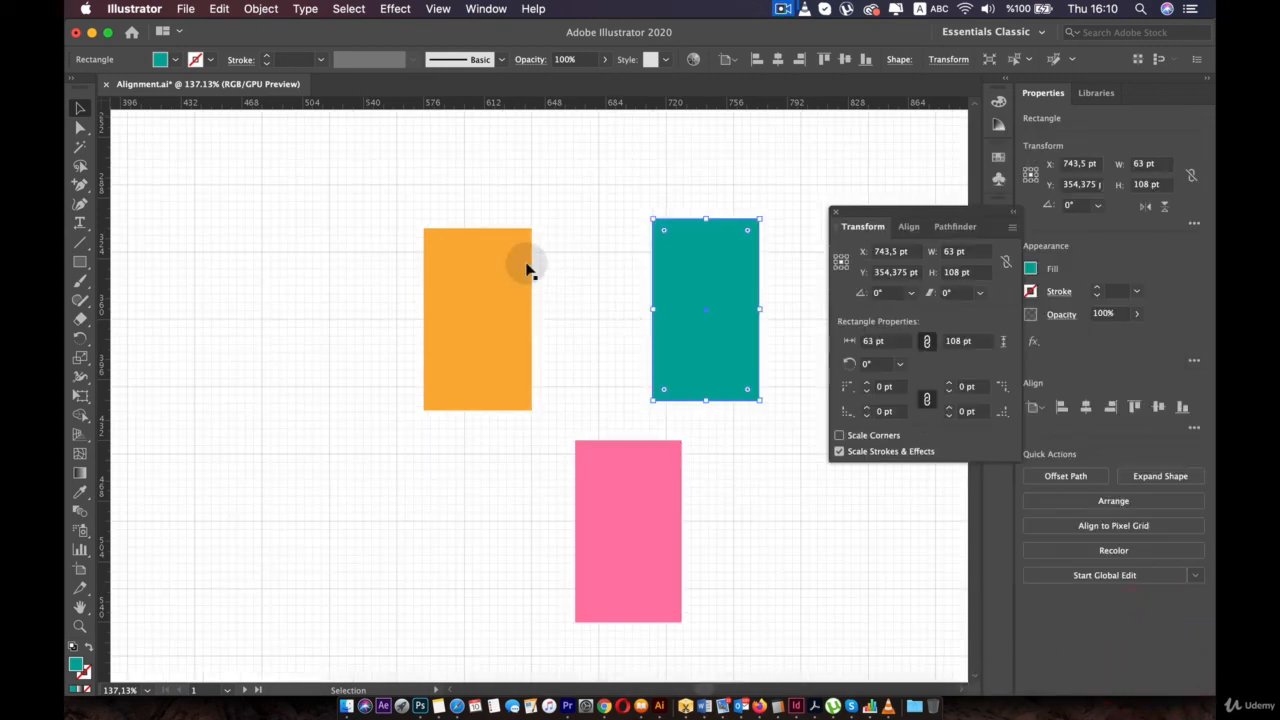
- Snap the orange rectangle to the 40 pt grid, then hide the grid via the View menu
{"action": "left_click_drag", "start_coordinate": [490, 255], "coordinate": [466, 278]}
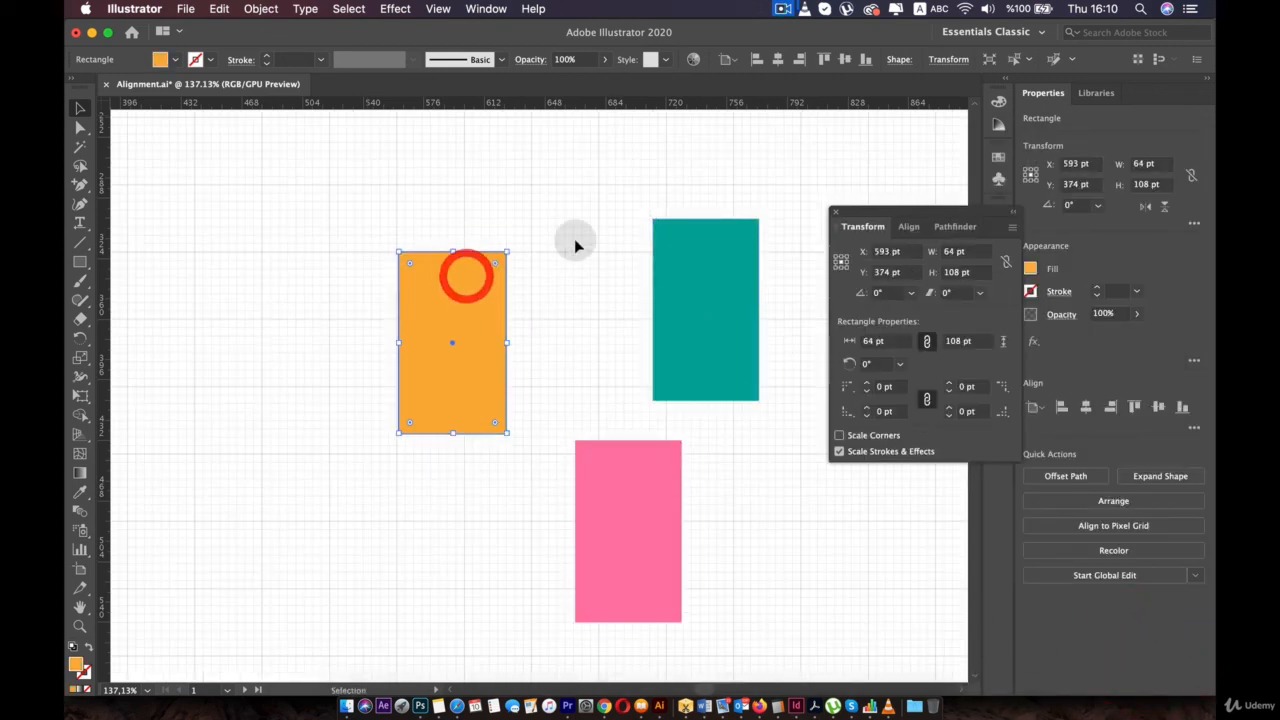
{"action": "left_click", "coordinate": [576, 240]}
{"action": "scroll", "coordinate": [575, 240], "scroll_direction": "down", "scroll_amount": 3}
{"action": "key", "text": "super+apostrophe"}
{"action": "scroll", "coordinate": [574, 238], "scroll_direction": "up", "scroll_amount": 1}
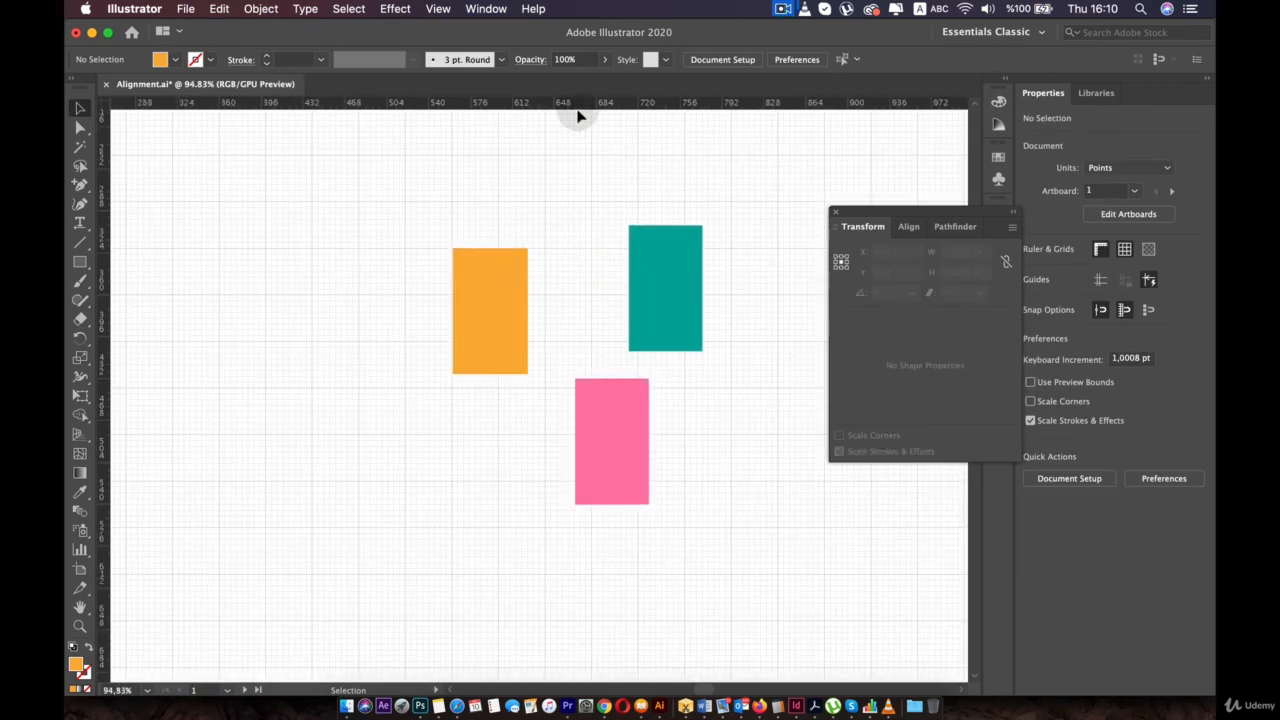
{"action": "left_click", "coordinate": [437, 9]}
{"action": "left_click", "coordinate": [466, 598]}
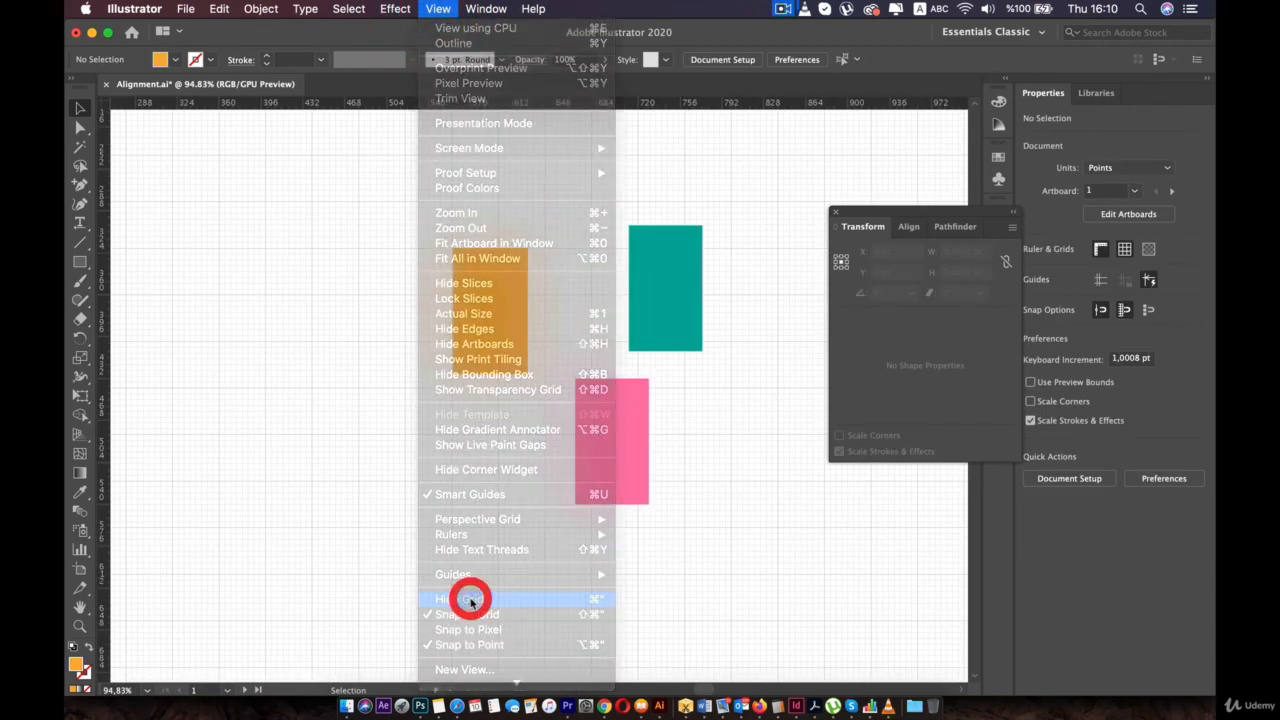
- Widen the orange rectangle to 84 pt and turn off Snap to Grid
{"action": "scroll", "coordinate": [528, 394], "scroll_direction": "up", "scroll_amount": 1}
{"action": "left_click_drag", "start_coordinate": [492, 310], "coordinate": [546, 330]}
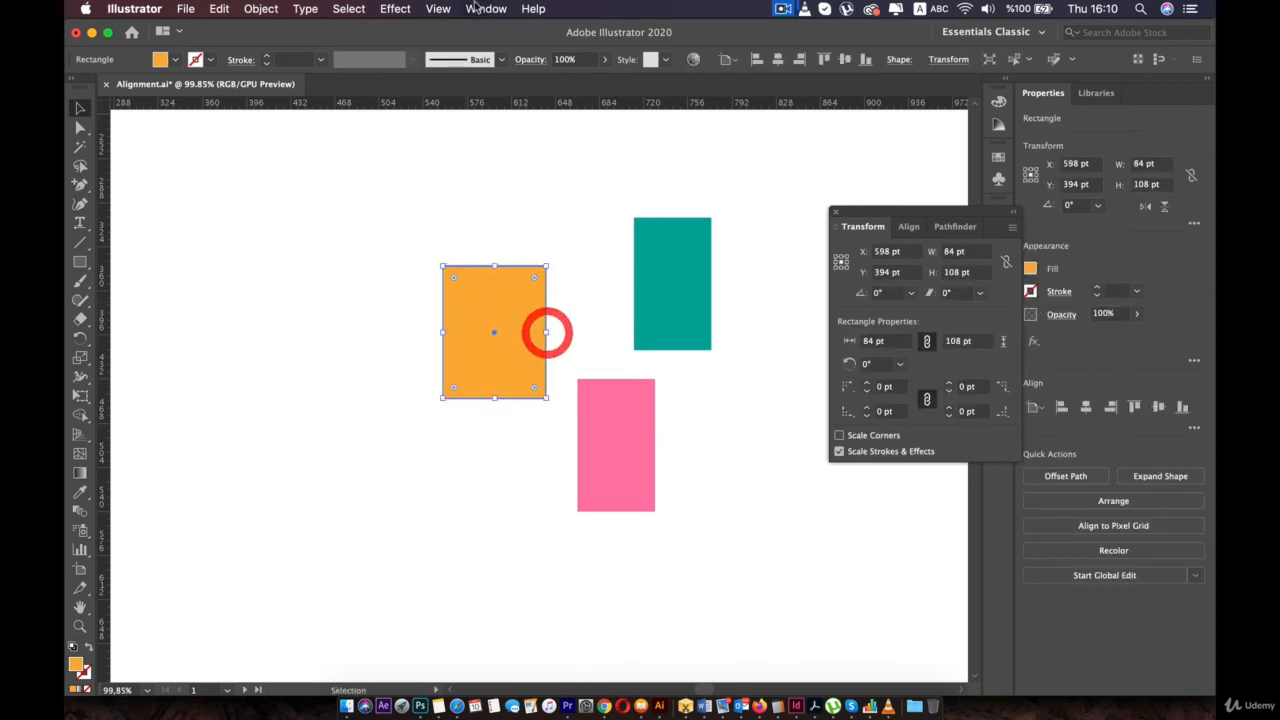
{"action": "left_click", "coordinate": [439, 9]}
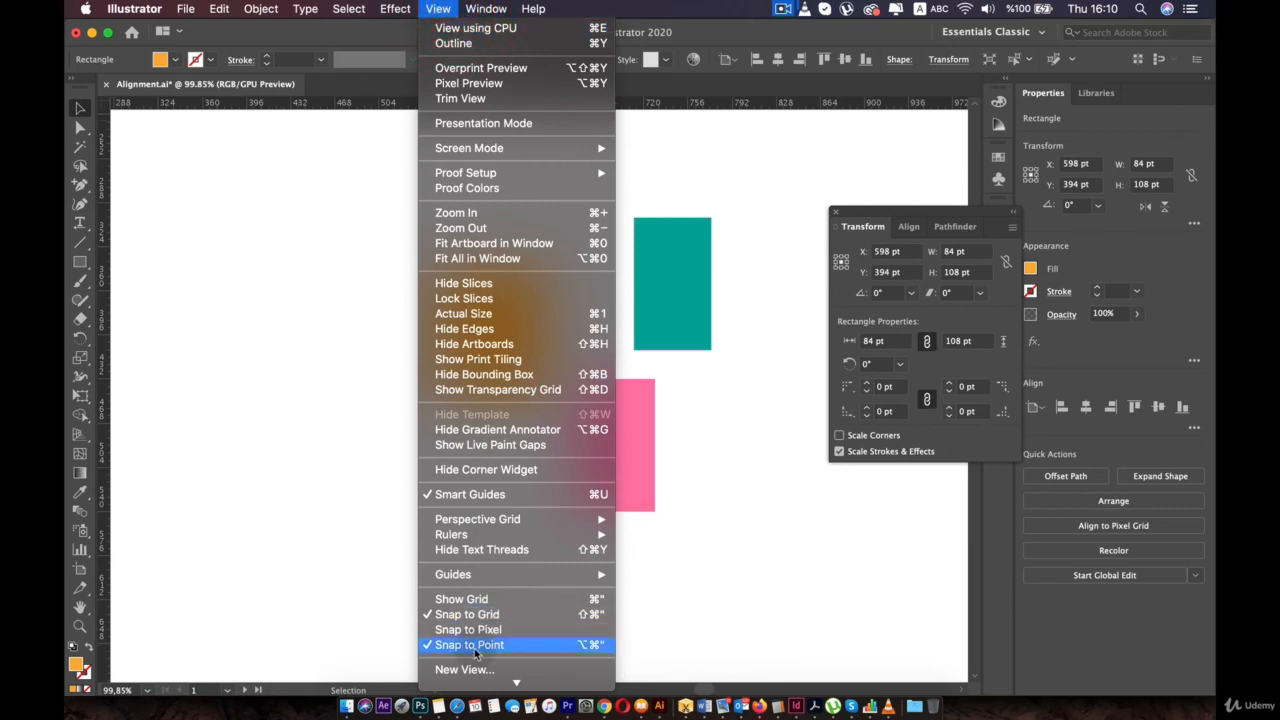
{"action": "left_click", "coordinate": [480, 614]}
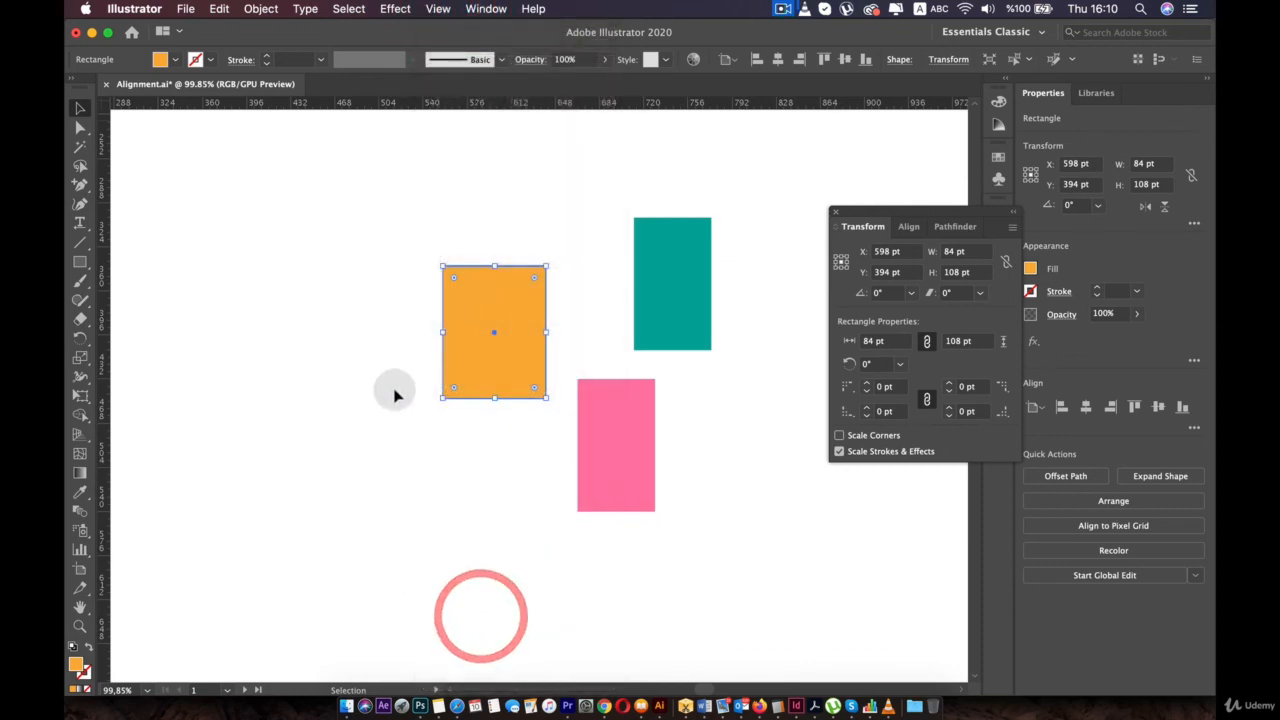
- Move the orange rectangle freely up and left, close the Transform panel, and recentre the artboard
{"action": "mouse_move", "coordinate": [470, 344]}
{"action": "left_mouse_down"}
{"action": "mouse_move", "coordinate": [436, 312]}
{"action": "mouse_move", "coordinate": [452, 337]}
{"action": "left_mouse_up"}
{"action": "scroll", "coordinate": [526, 364], "scroll_direction": "down", "scroll_amount": 5}
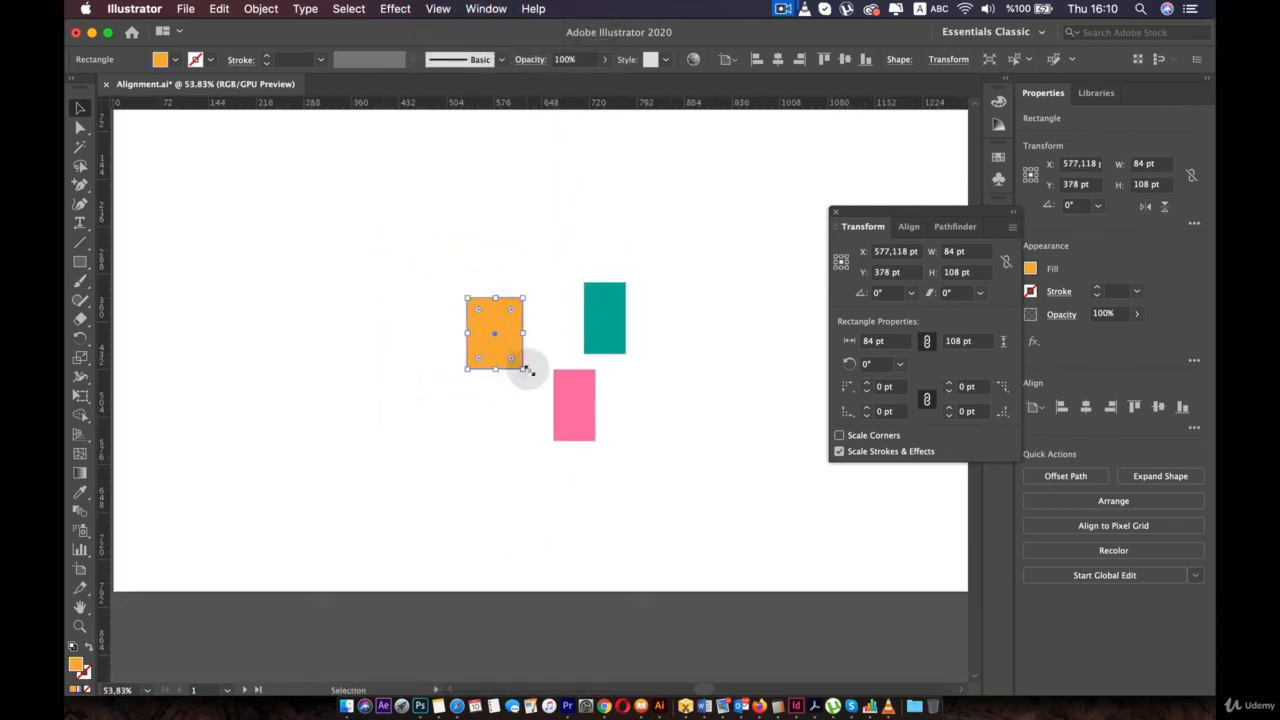
{"action": "left_click_drag", "start_coordinate": [474, 295], "coordinate": [506, 303]}
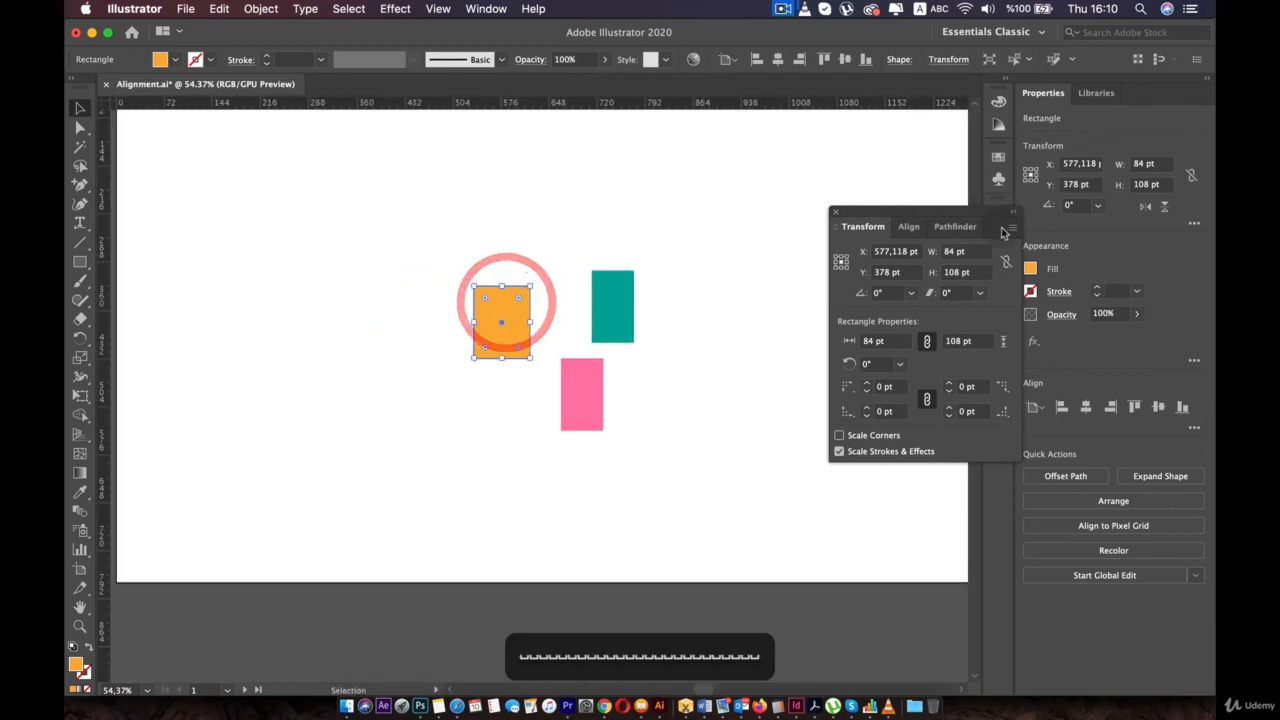
{"action": "left_click", "coordinate": [837, 215]}
{"action": "scroll", "coordinate": [688, 262], "scroll_direction": "down", "scroll_amount": 2}
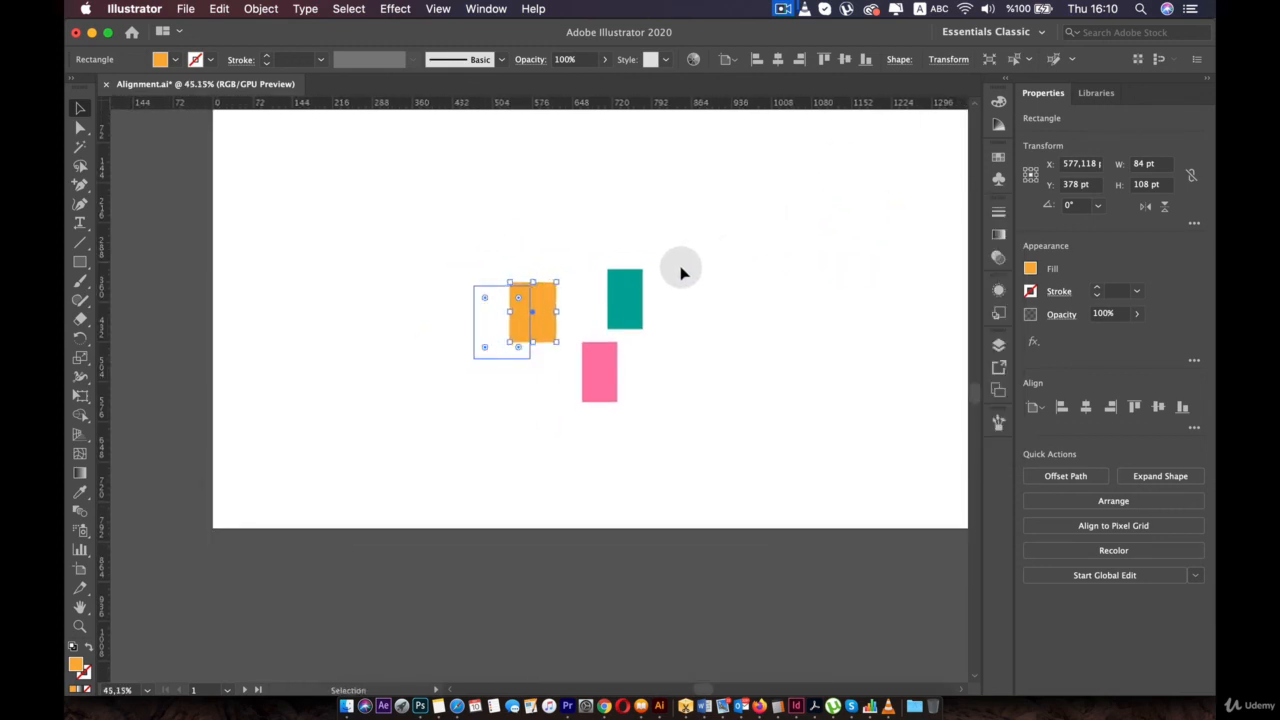
{"action": "left_click_drag", "start_coordinate": [728, 200], "coordinate": [655, 249]}
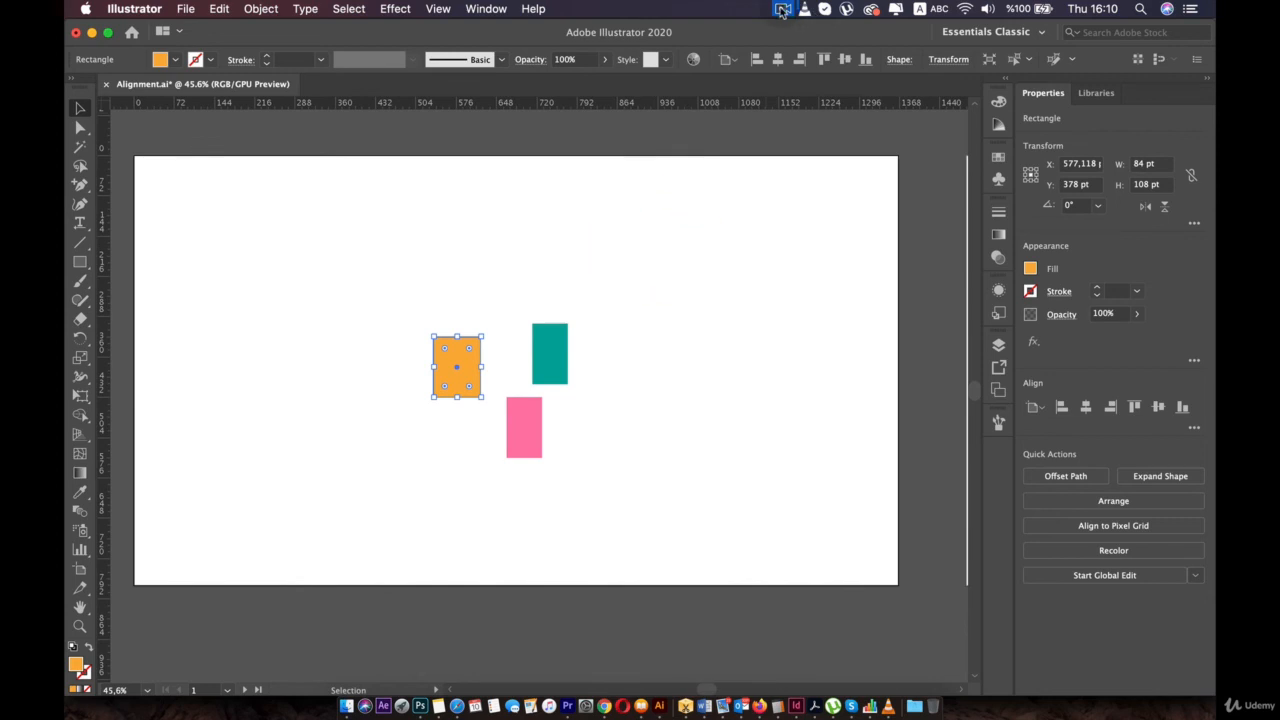
{"action": "left_click", "coordinate": [783, 9]}
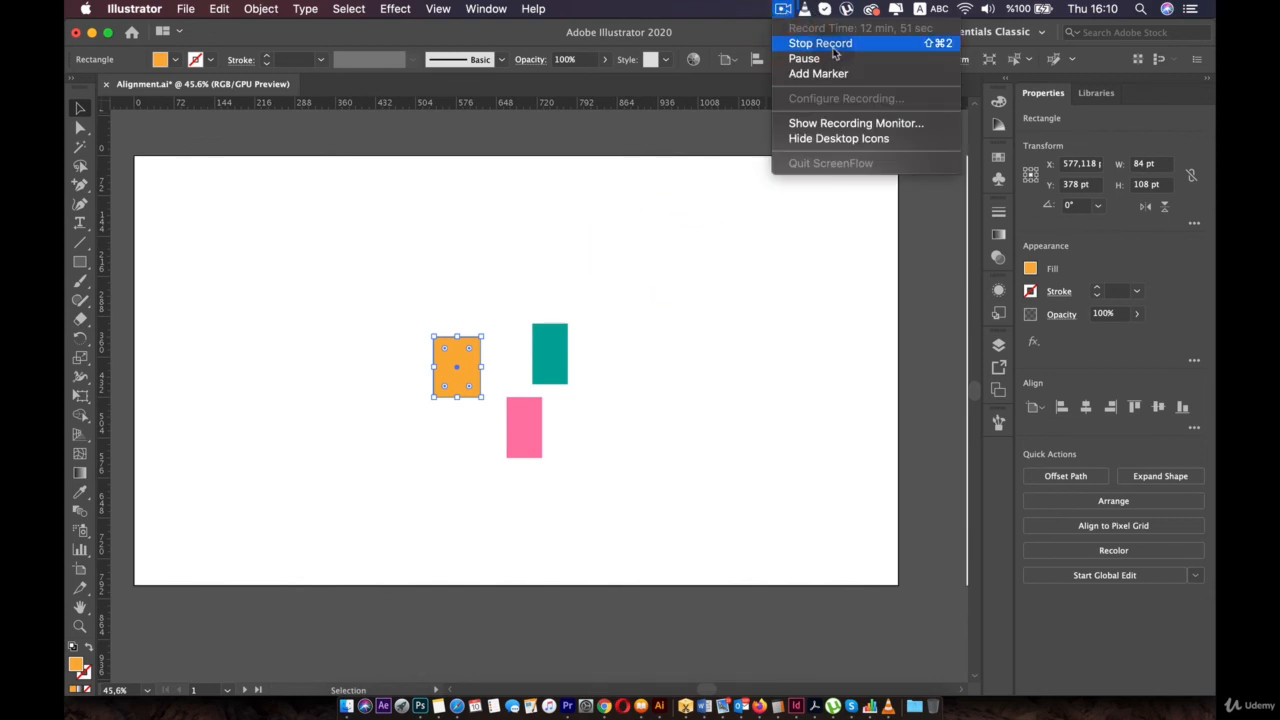